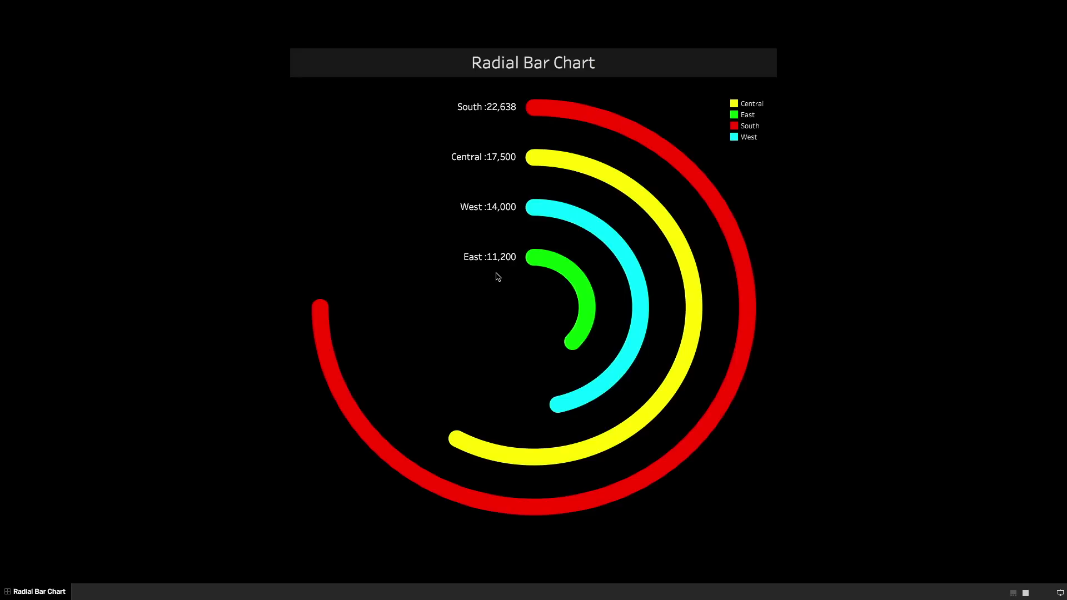
Exit the finished dashboard's presentation, switch to the empty Book3 workbook and connect it to the Excel file Sample - Superstore.xls in Downloads.
key("Escape")
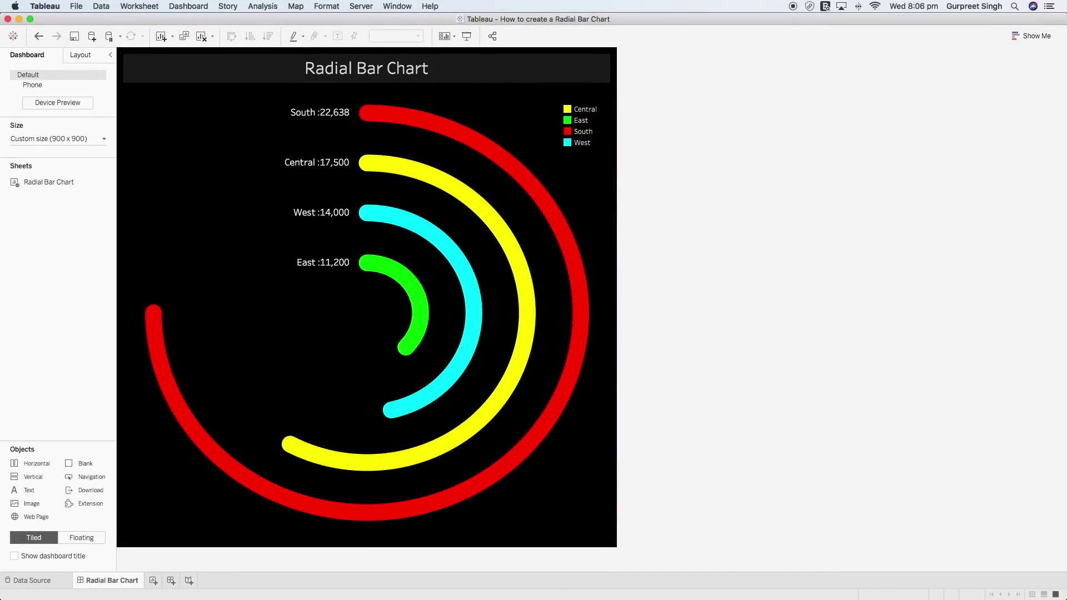
left_click(947, 581)
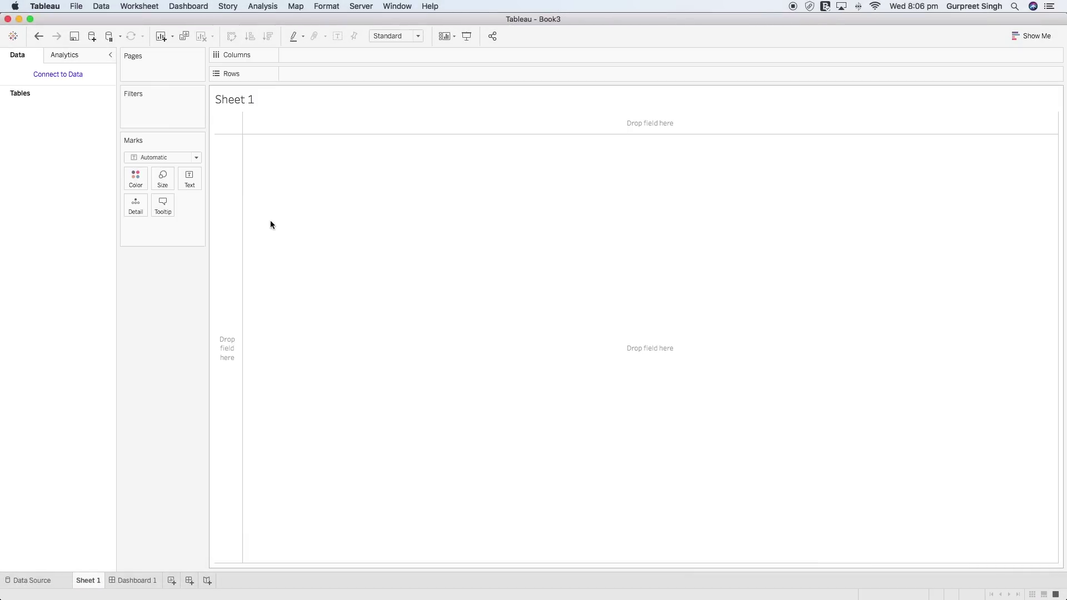
left_click(52, 76)
left_click(139, 146)
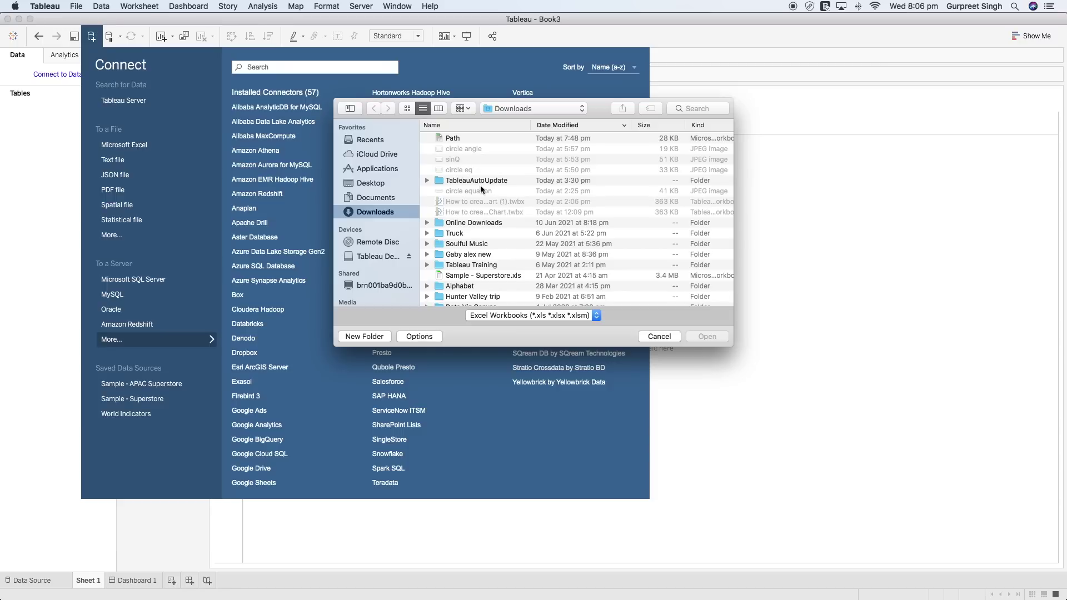
left_click(493, 277)
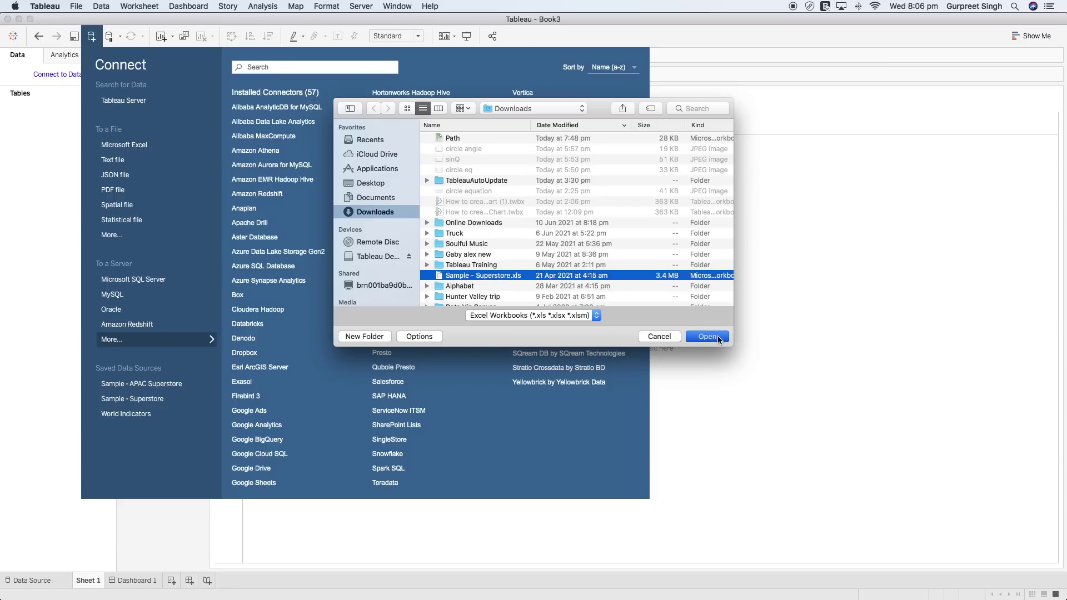
left_click(718, 337)
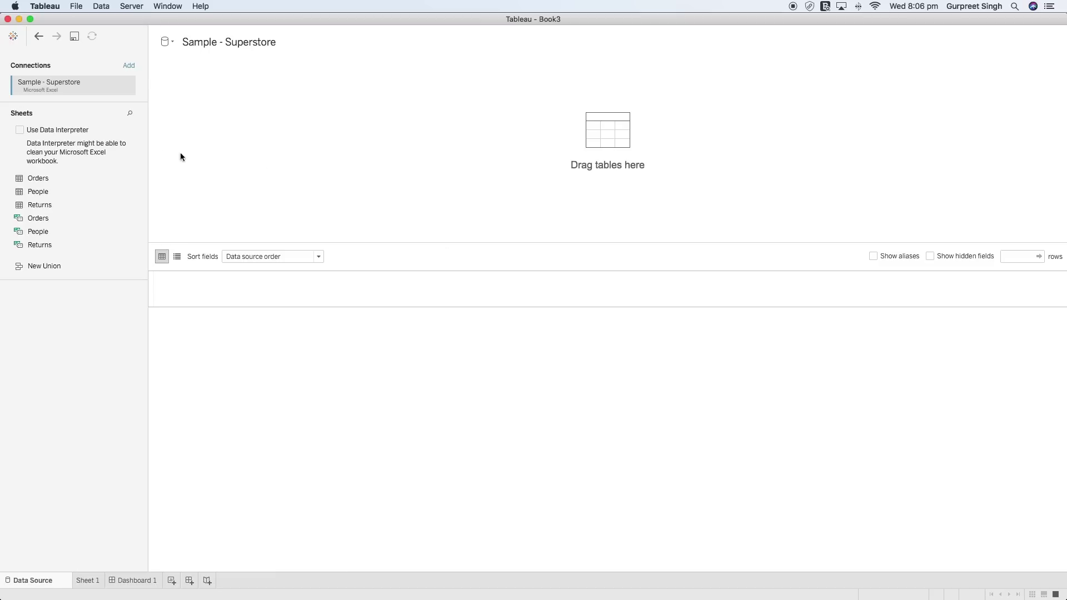
Add the Orders table to the data source and open it for joining other tables.
left_click_drag(40, 179, 264, 120)
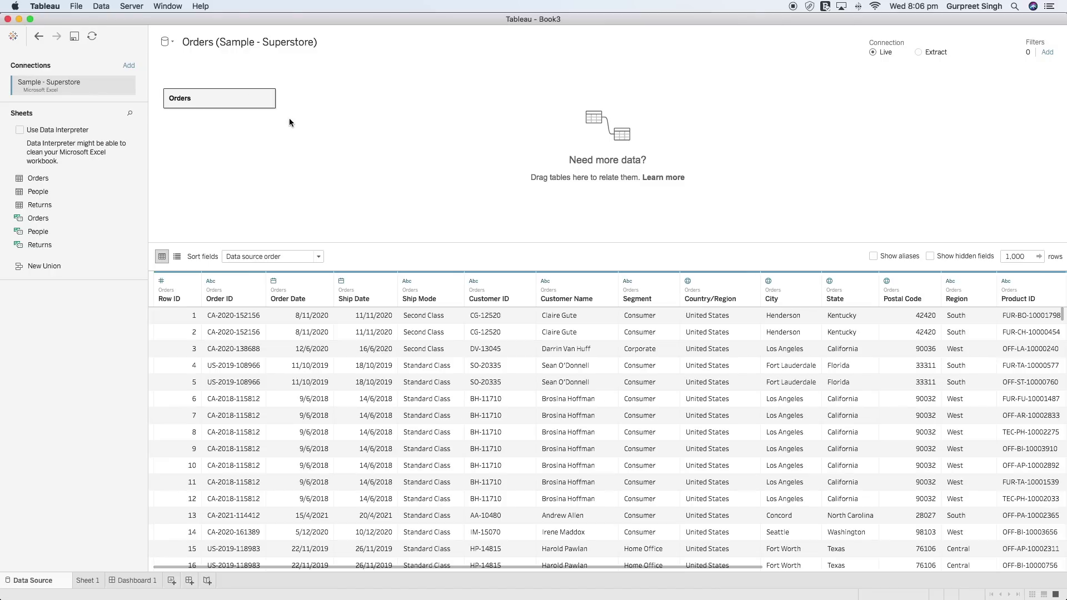
left_click(267, 98)
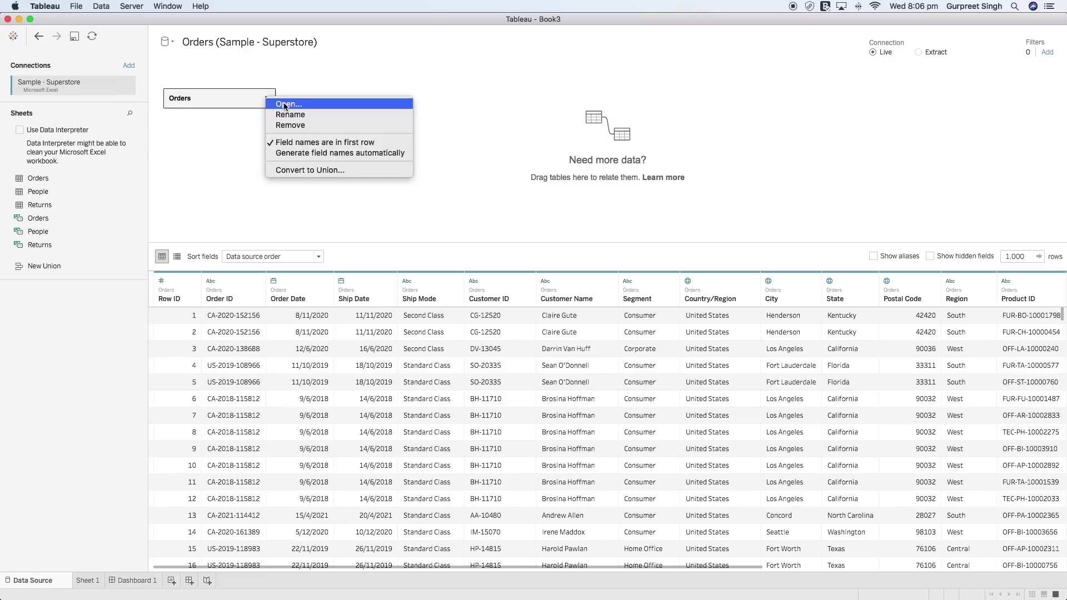
left_click(285, 104)
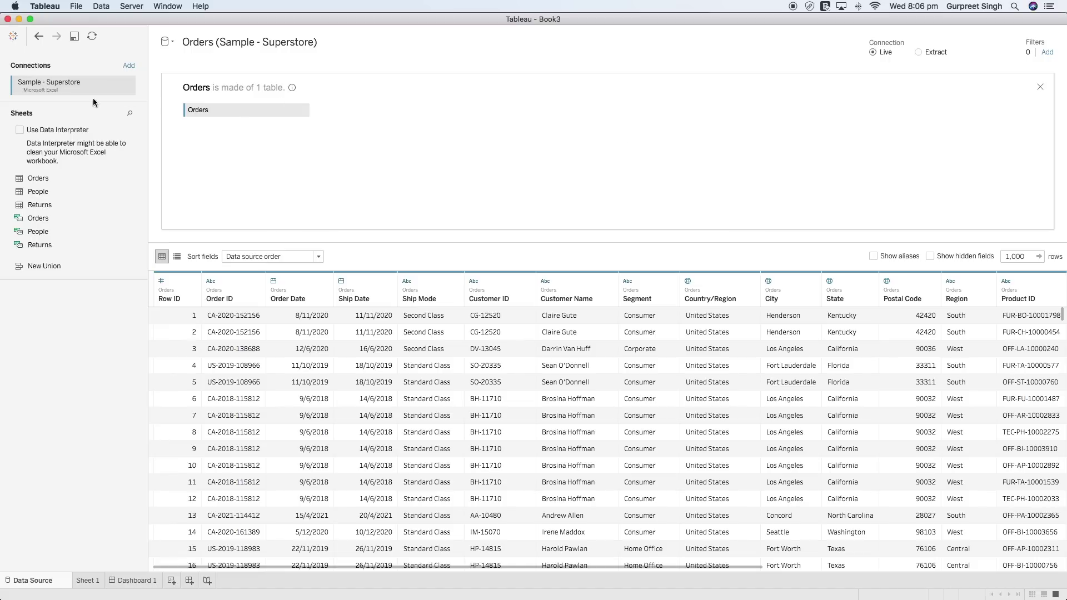
Switch to Excel to examine the Path column in Path.xlsx, and return to the Book3 workbook in Tableau.
left_click(129, 66)
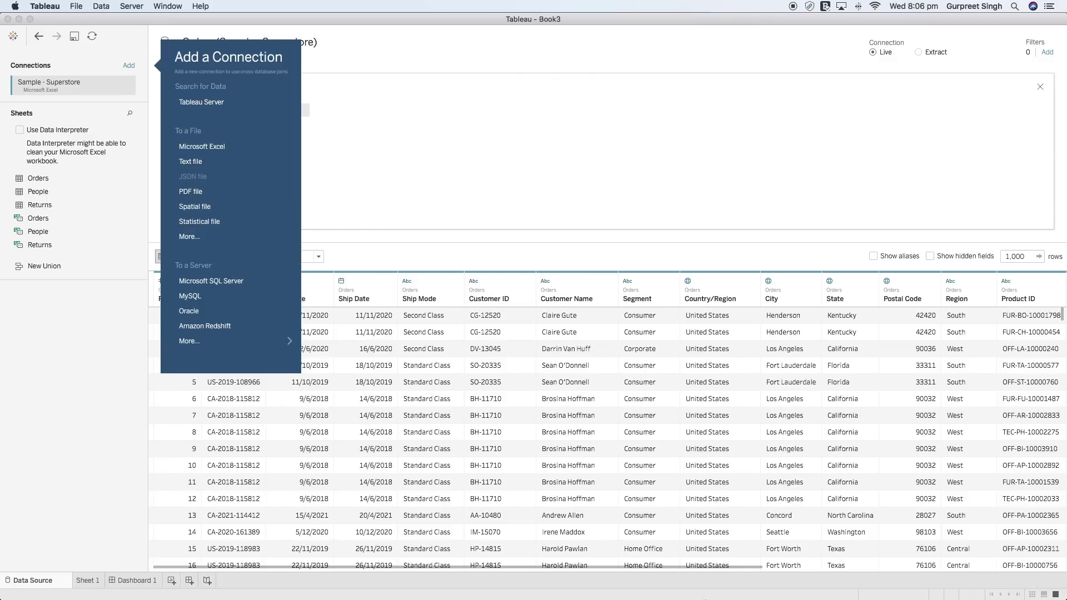
left_click(664, 581)
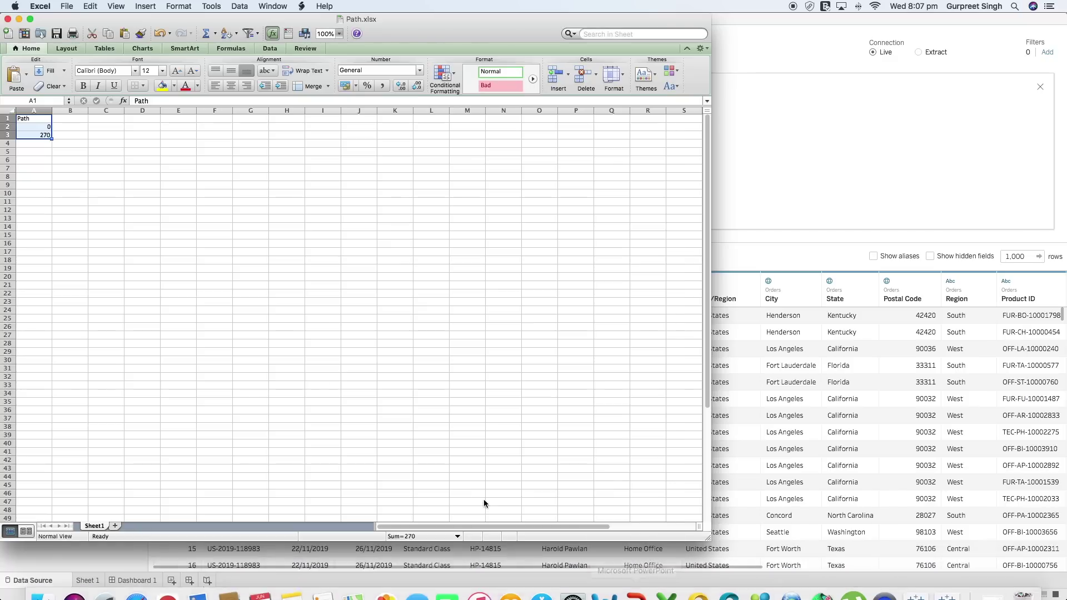
left_click(59, 153)
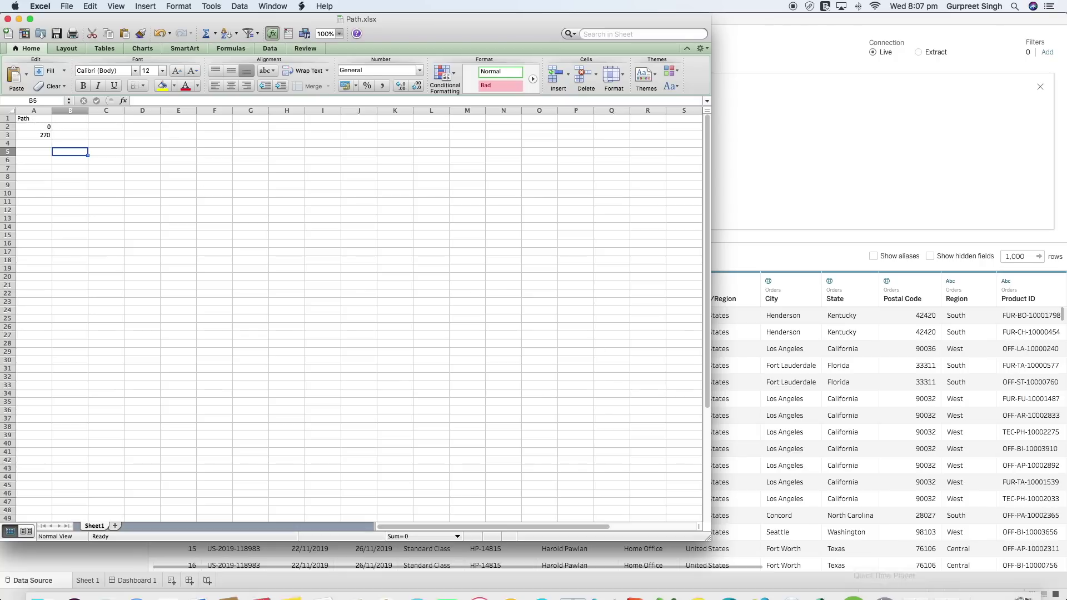
left_click(911, 588)
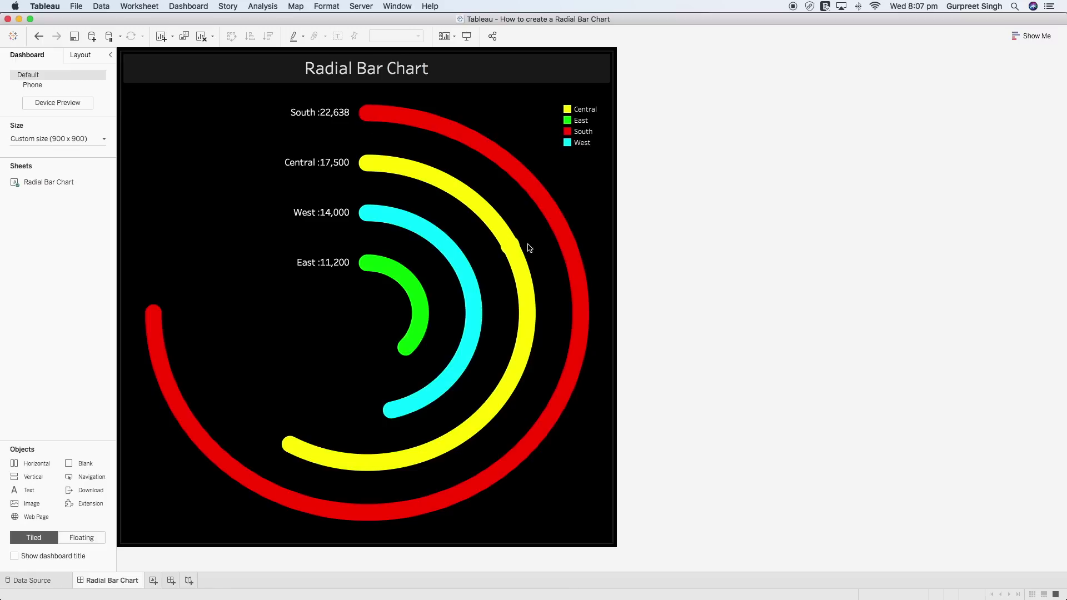
mouse_move(832, 599)
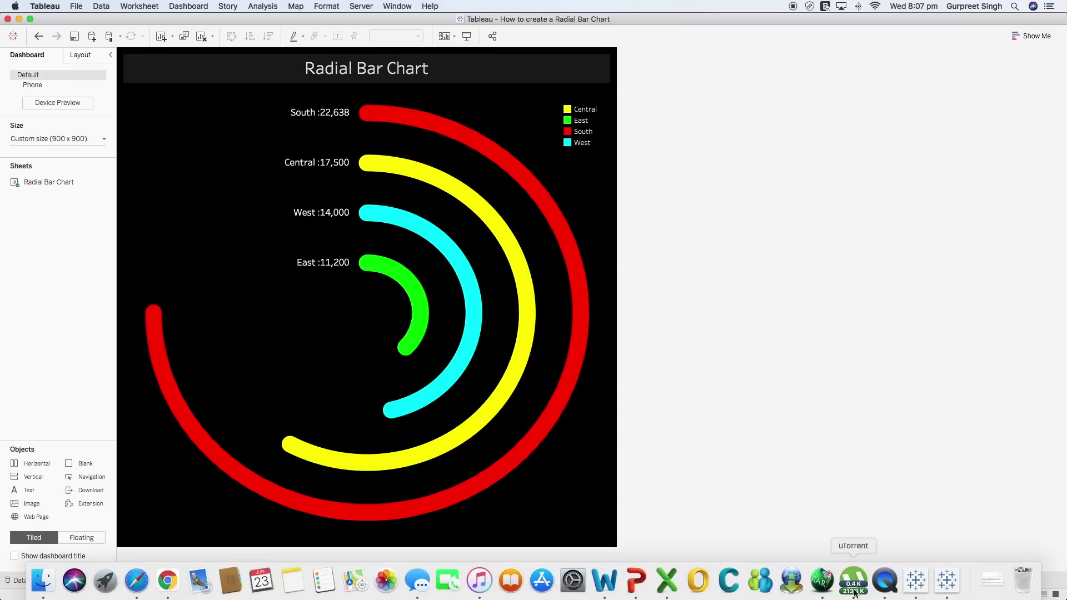
left_click(943, 578)
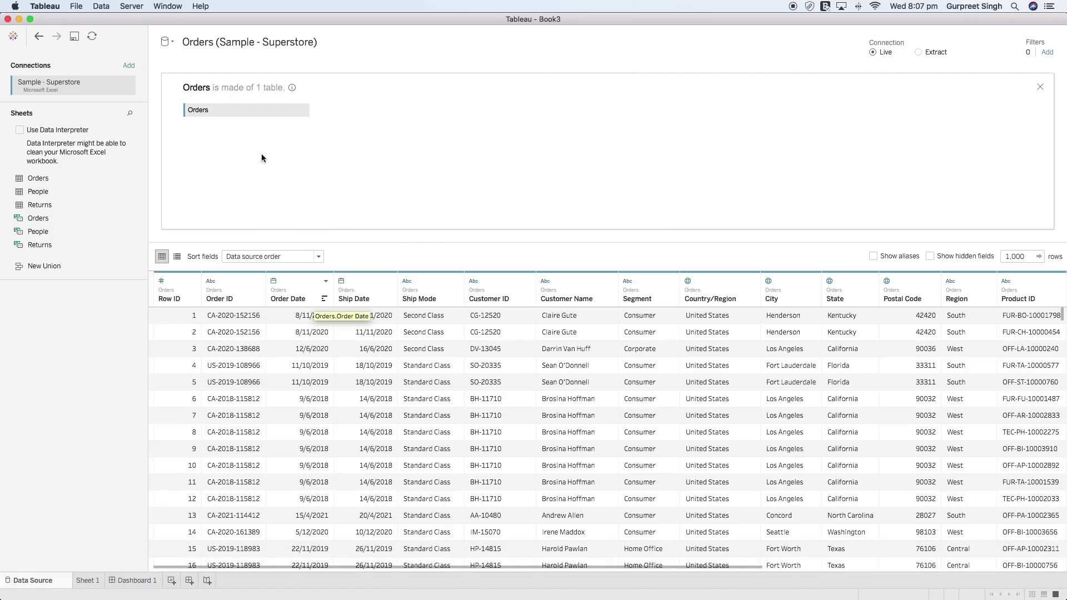
Add the Excel file Path from Downloads as a second connection to the data source.
left_click(128, 66)
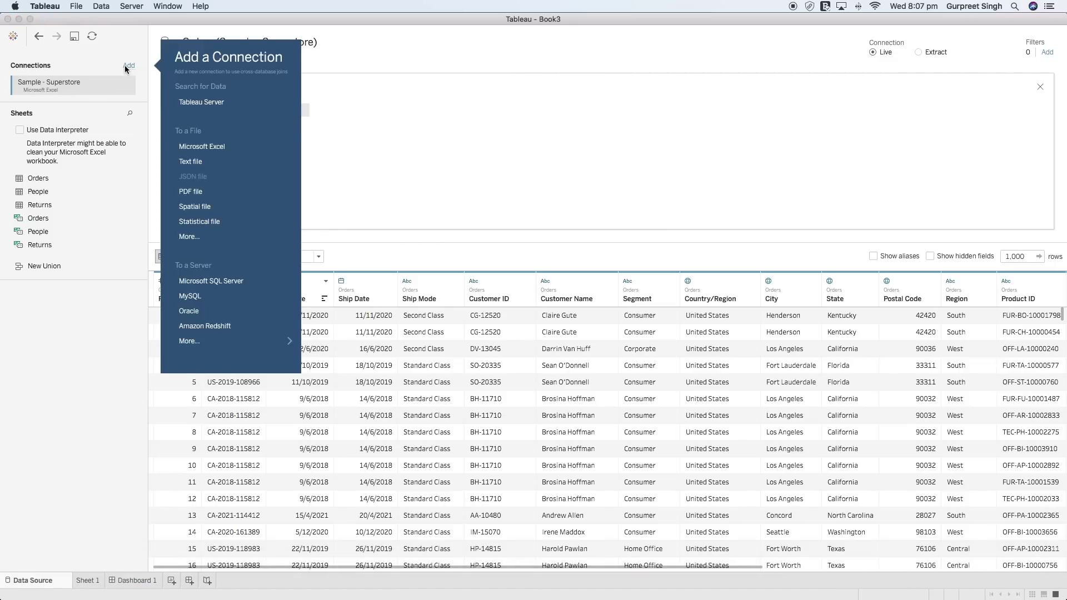
left_click(226, 149)
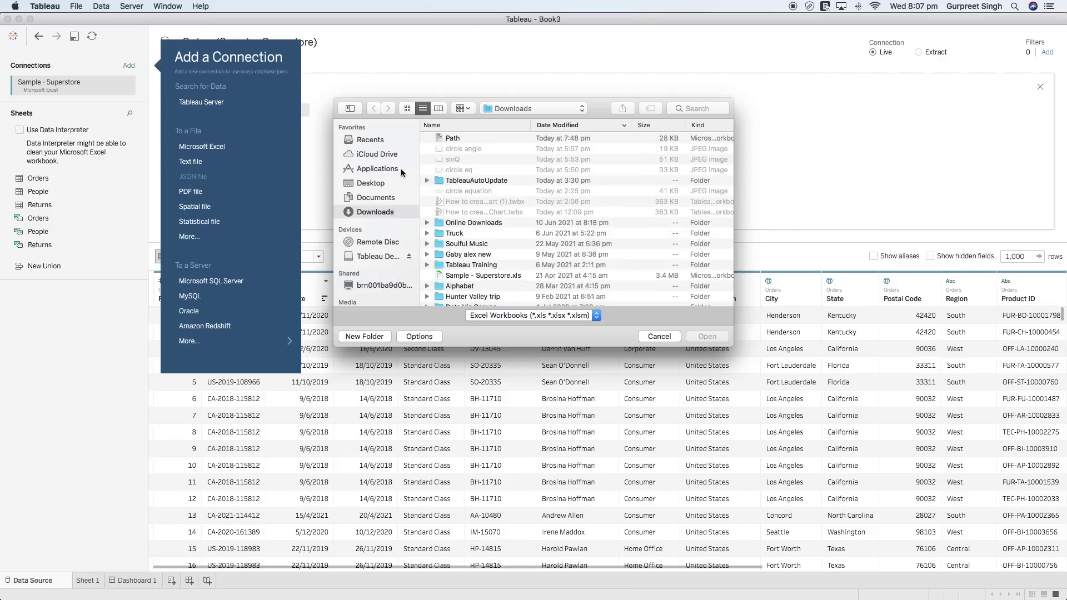
left_click(454, 140)
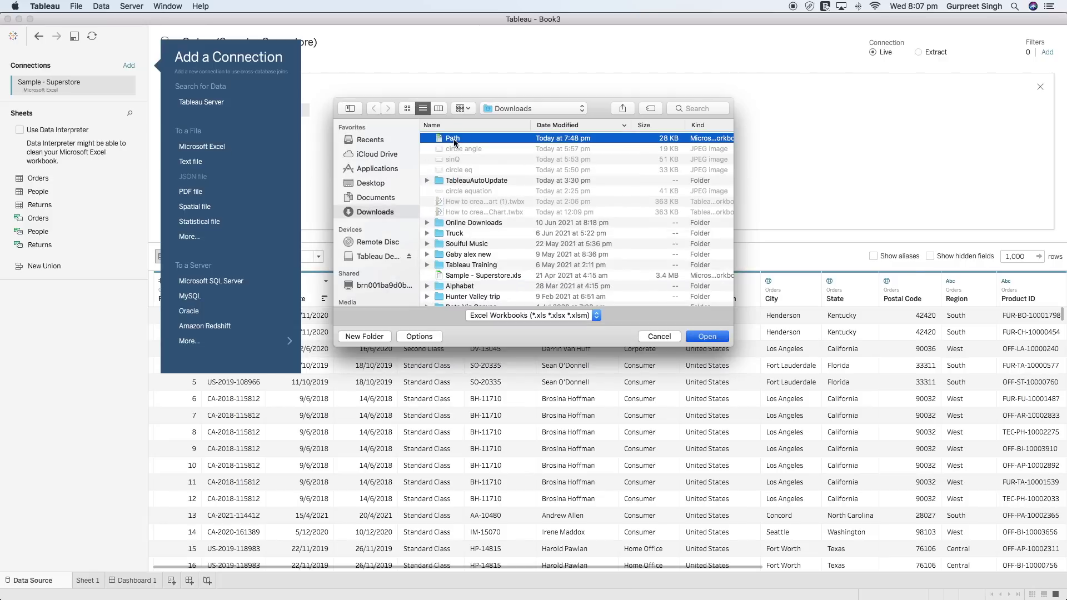
double_click(454, 139)
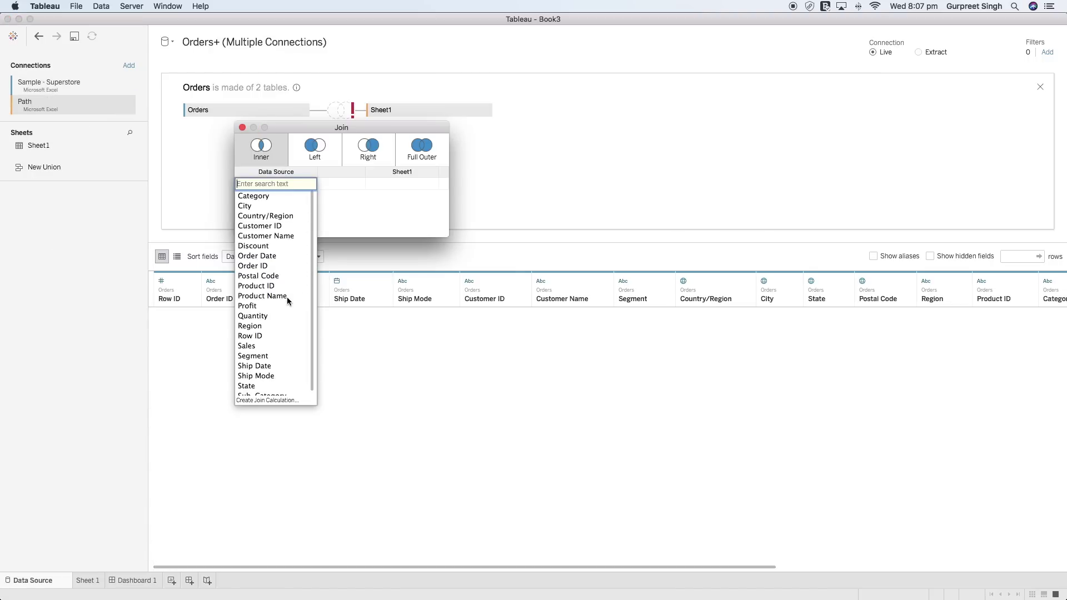
Inner join Orders with Sheet1 using the join calculation 1 on both sides, and check the Path column in the joined data.
left_click(272, 401)
type("1")
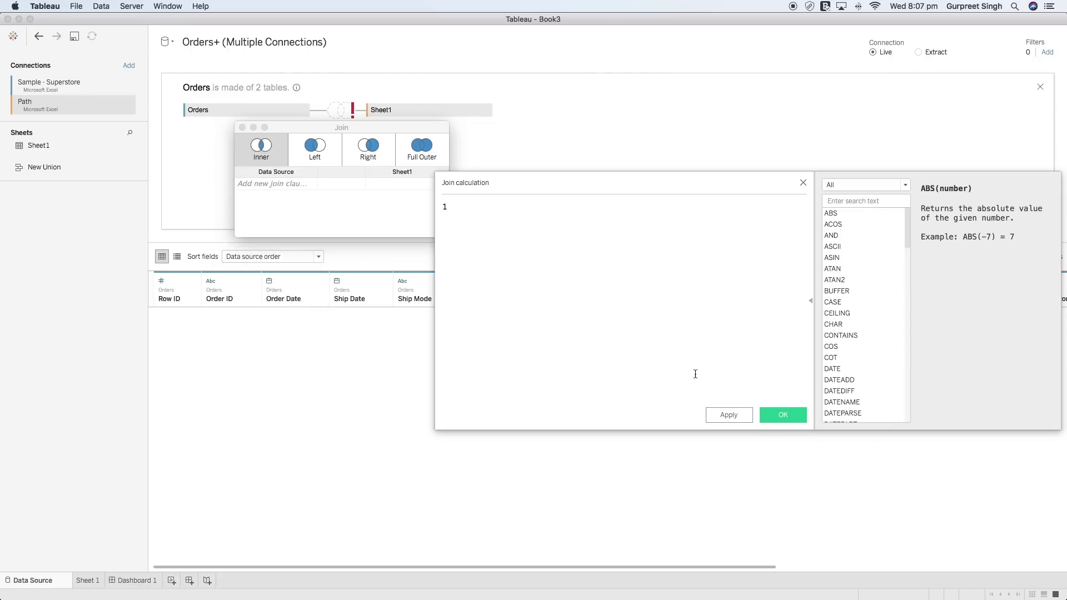
left_click(795, 415)
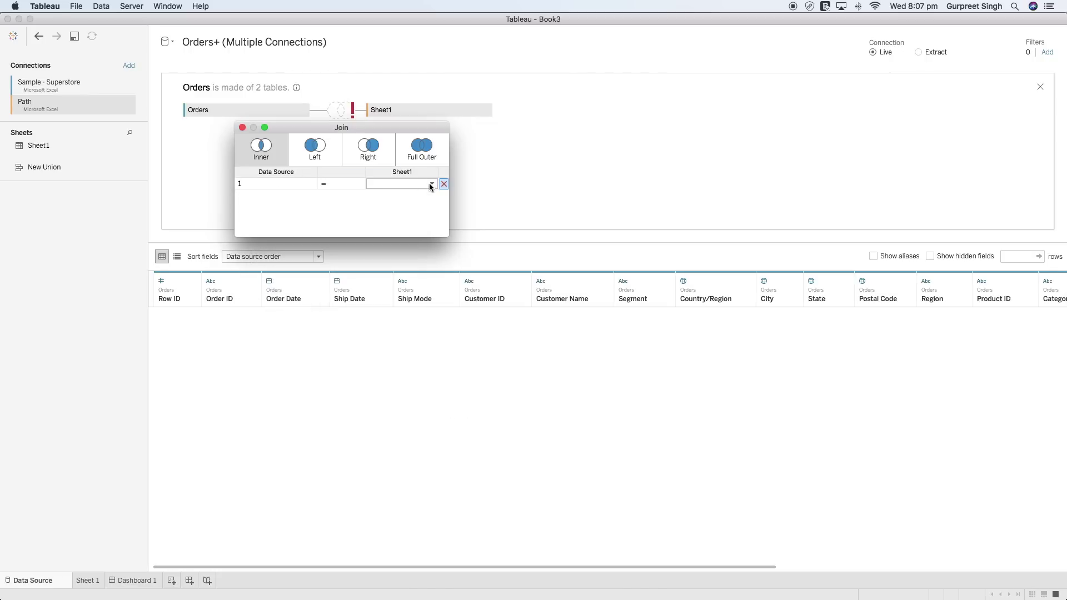
left_click(429, 182)
left_click(404, 211)
type("1")
left_click(779, 416)
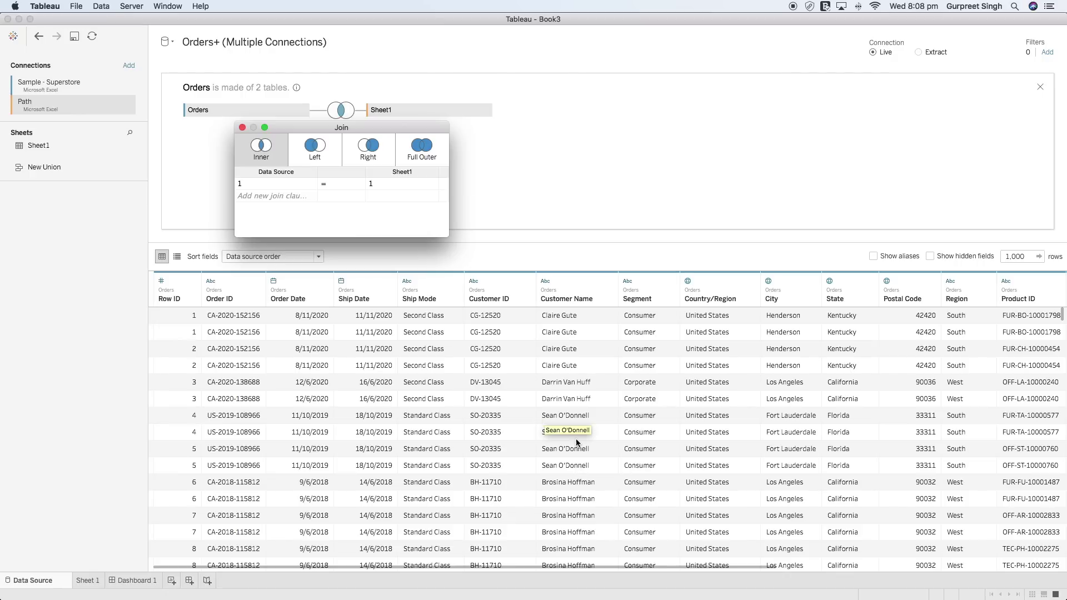
left_click_drag(767, 567, 1062, 573)
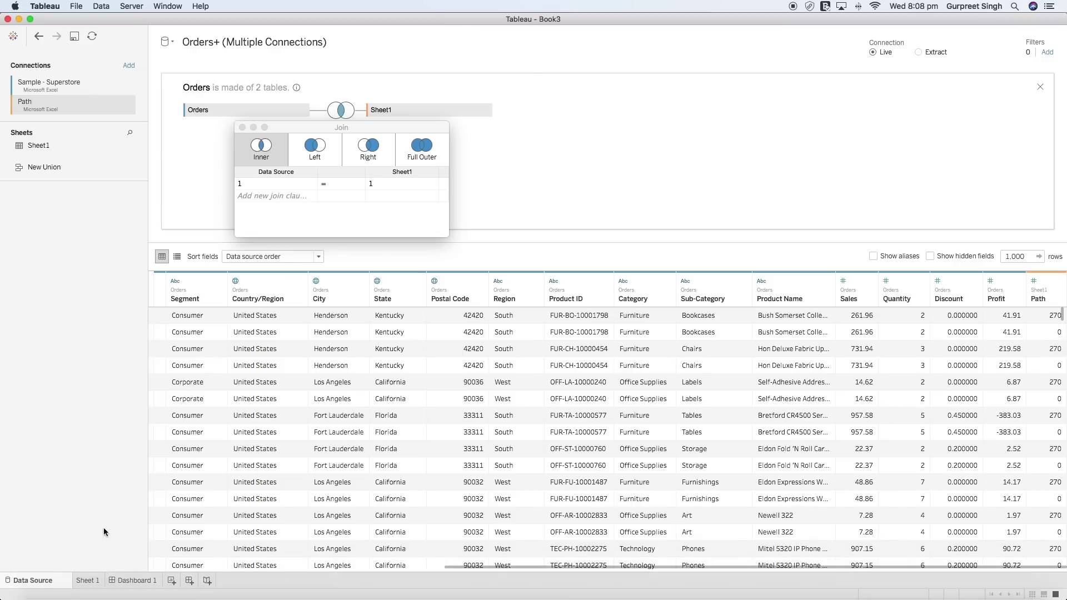
In Sheet 1, create bins from the Path field named Path (bin) with a bin size of 1.
left_click(88, 582)
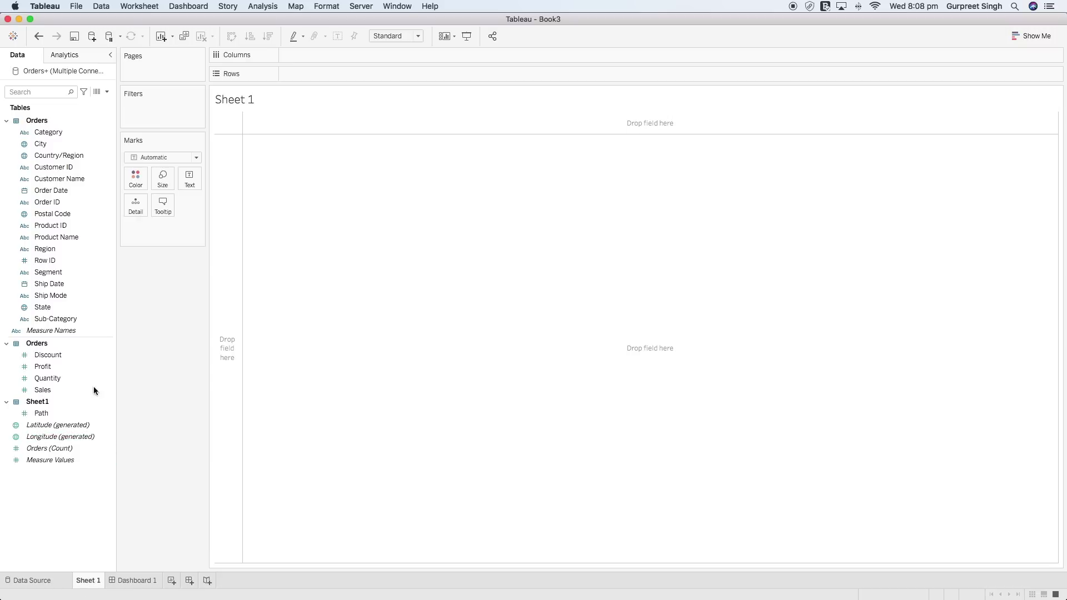
right_click(53, 415)
mouse_move(106, 278)
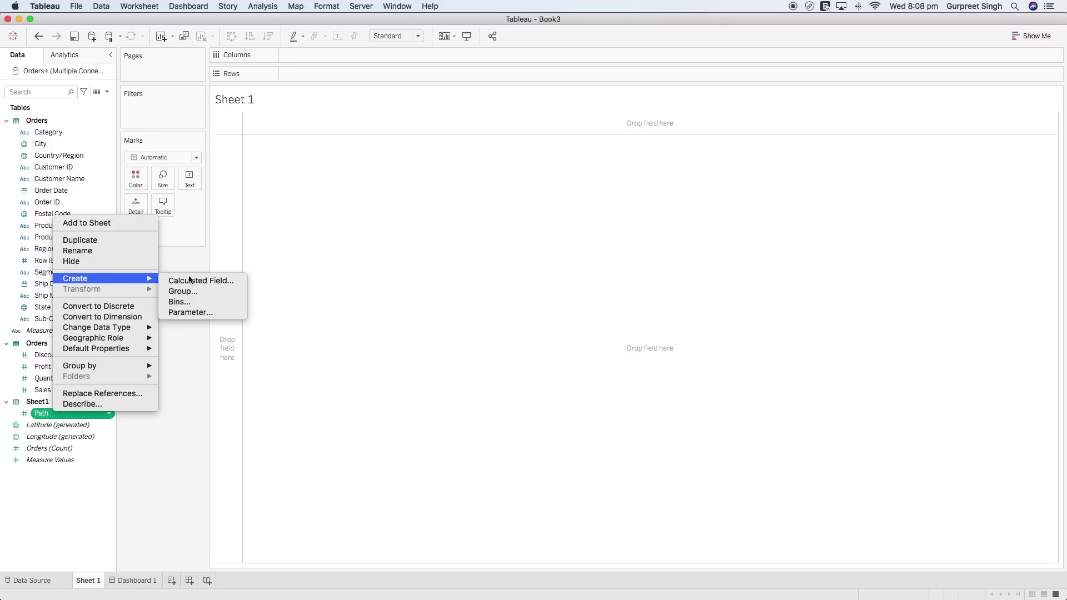
left_click(201, 304)
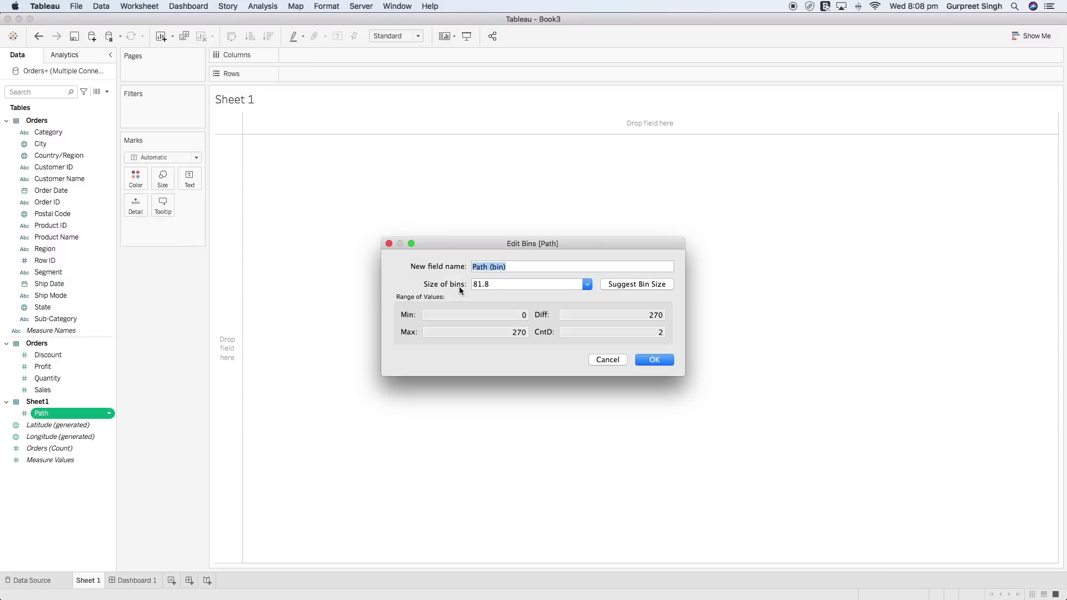
key("Tab")
type("1")
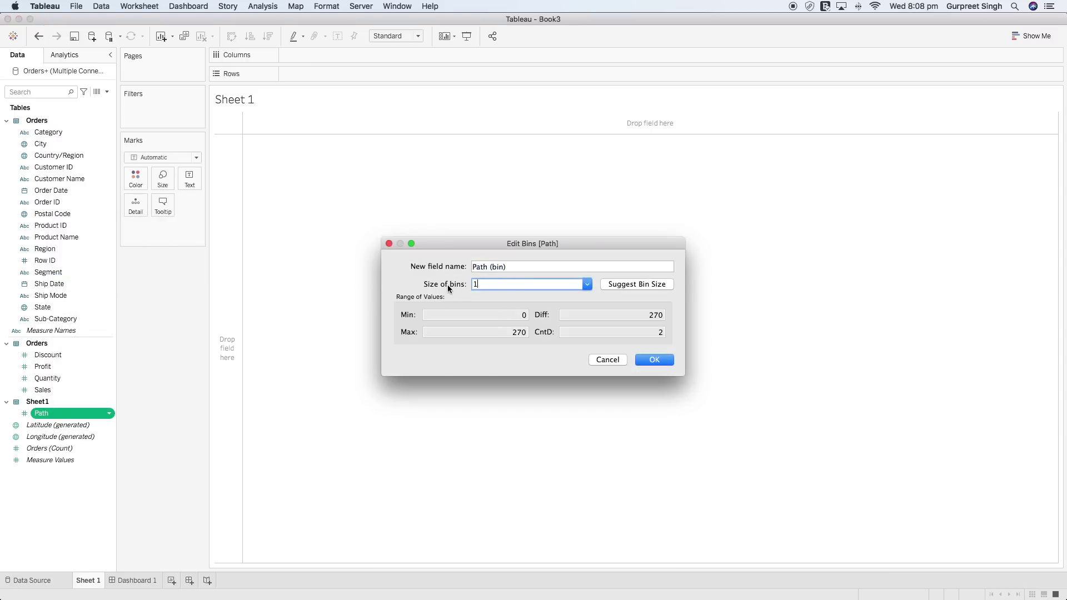
left_click(662, 360)
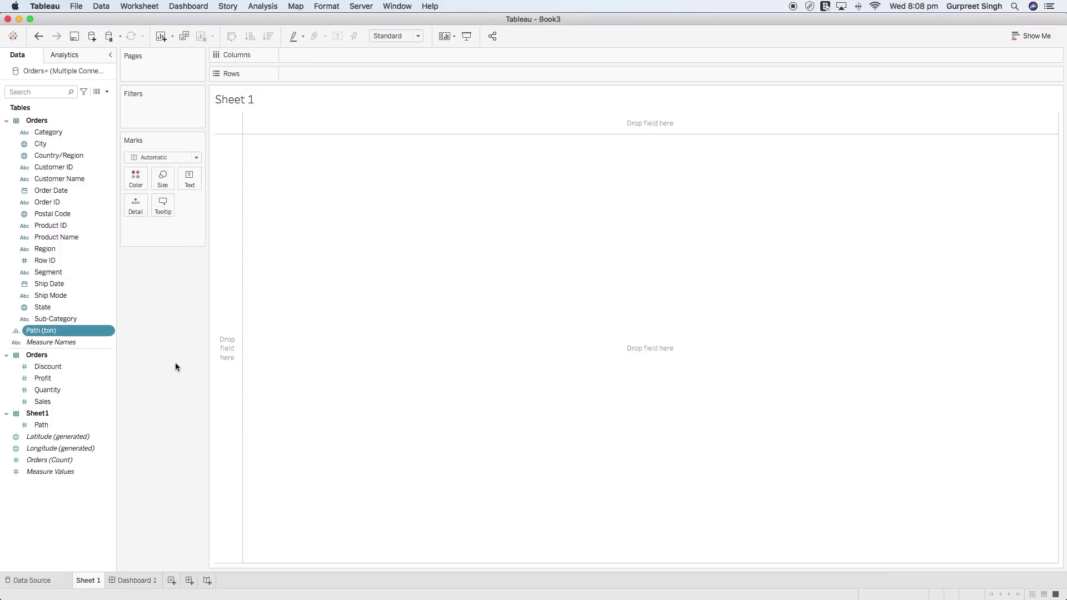
Create a calculated field named Index with the formula INDEX() -1.
left_click(106, 92)
left_click(98, 104)
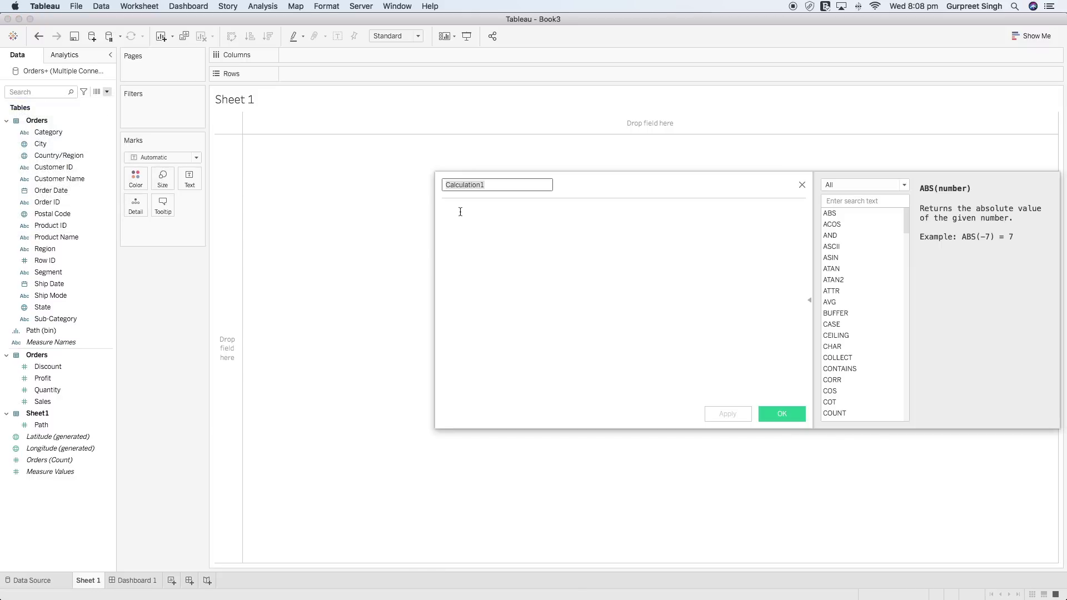
key("Left")
type("Index")
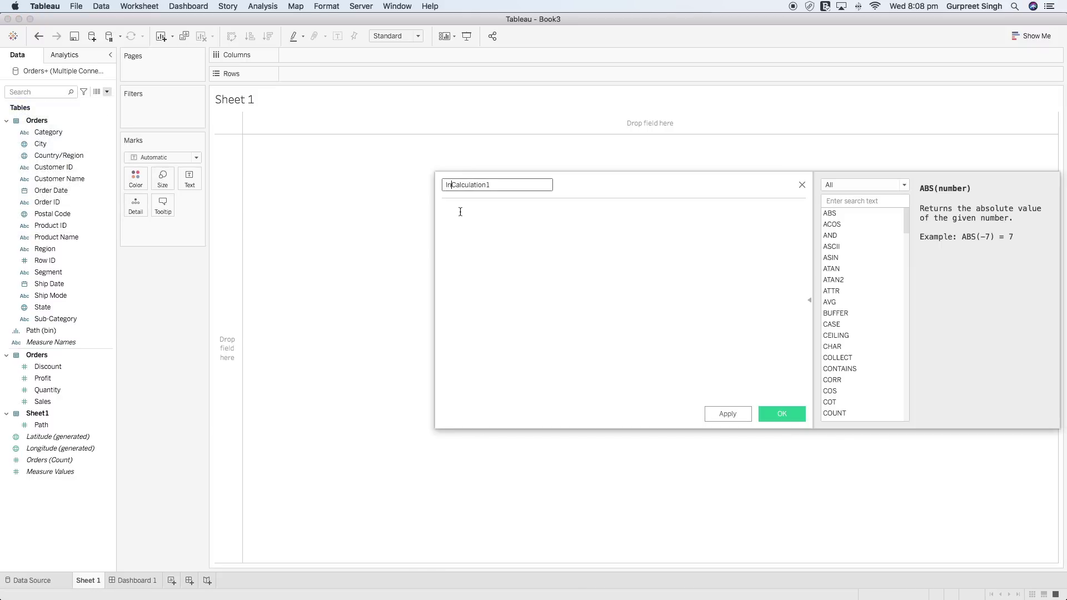
left_click_drag(501, 185, 465, 186)
key("BackSpace")
left_click(479, 218)
type("index")
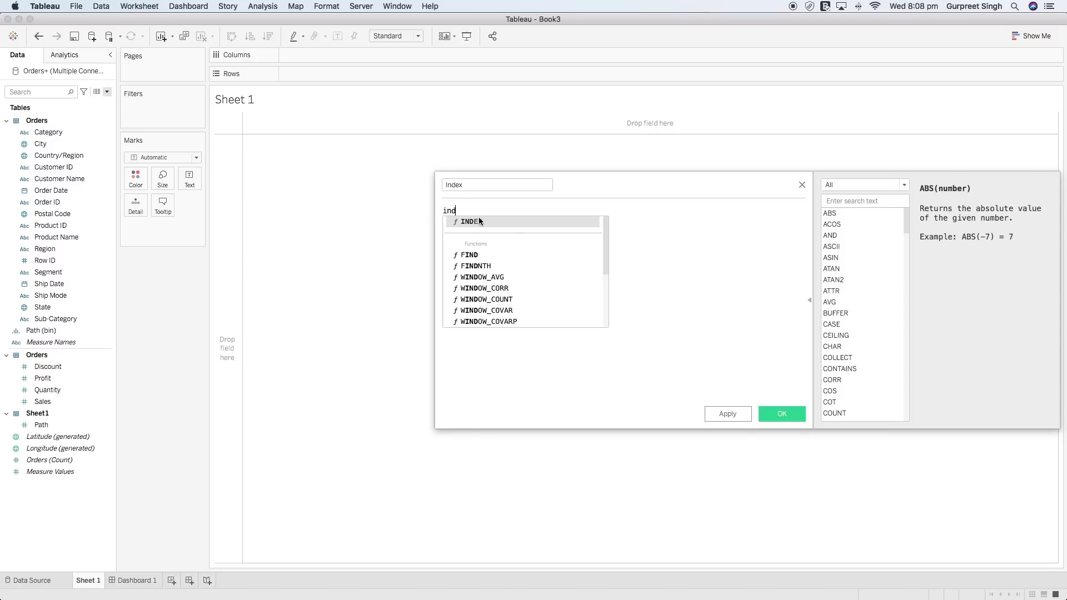
key("Return")
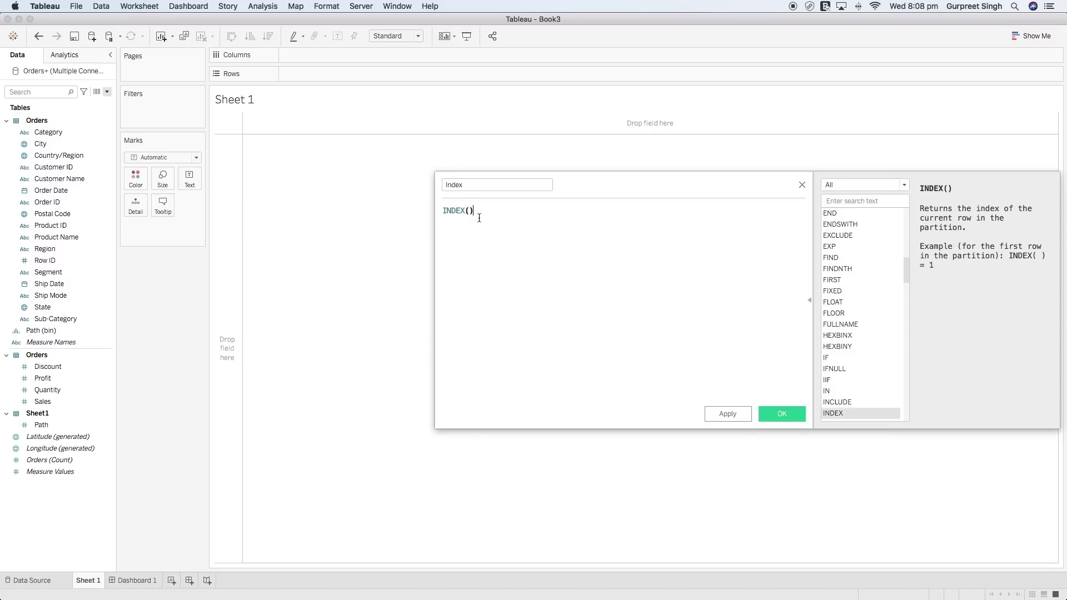
type("=1")
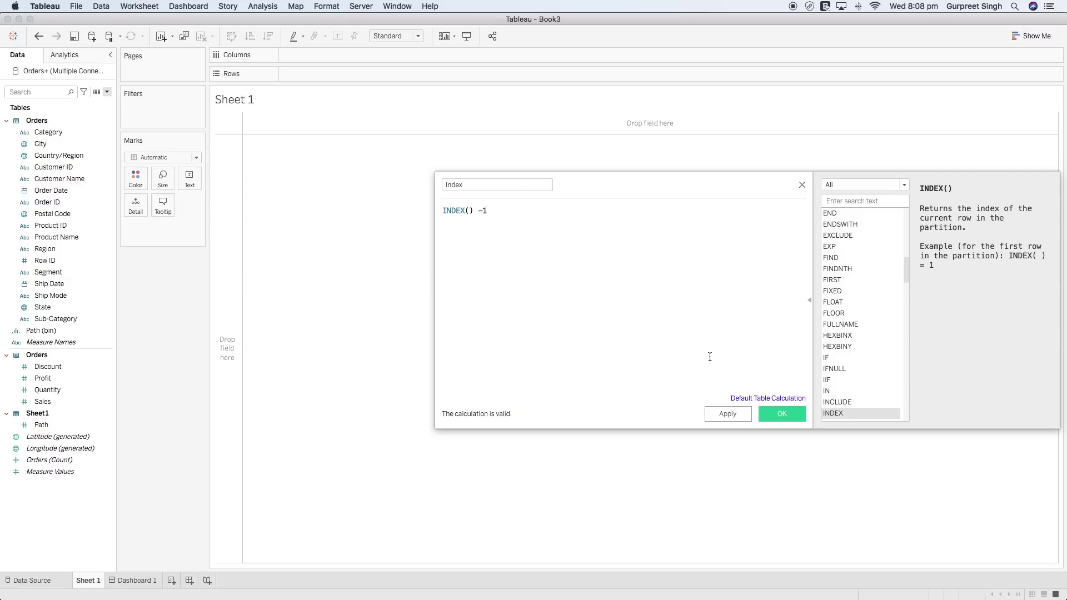
left_click(783, 414)
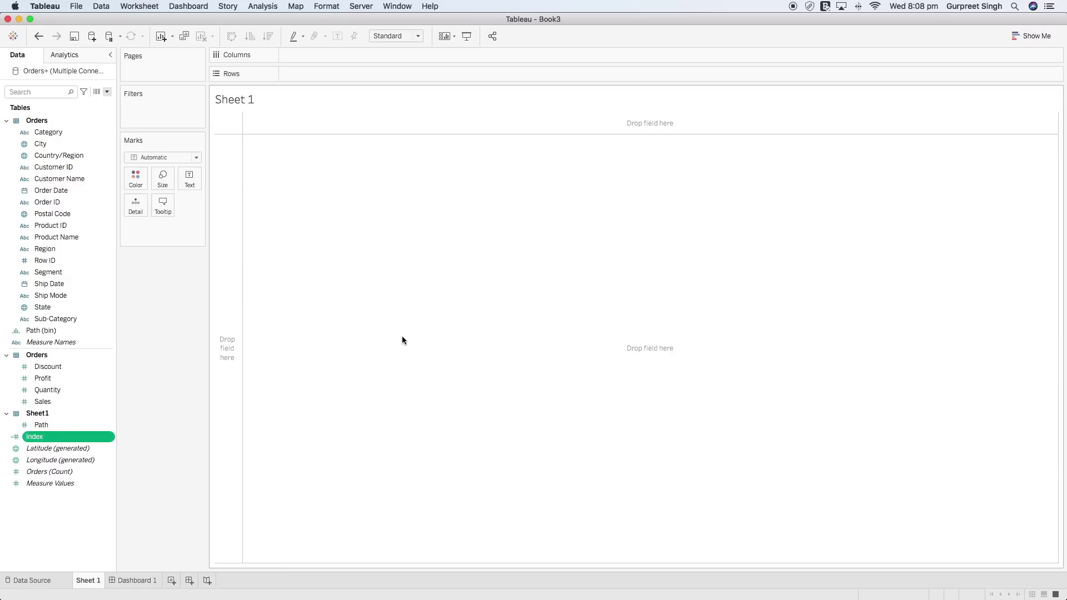
Create a calculated field named X with the formula COS(RADIANS([Index])).
left_click(56, 426, "super")
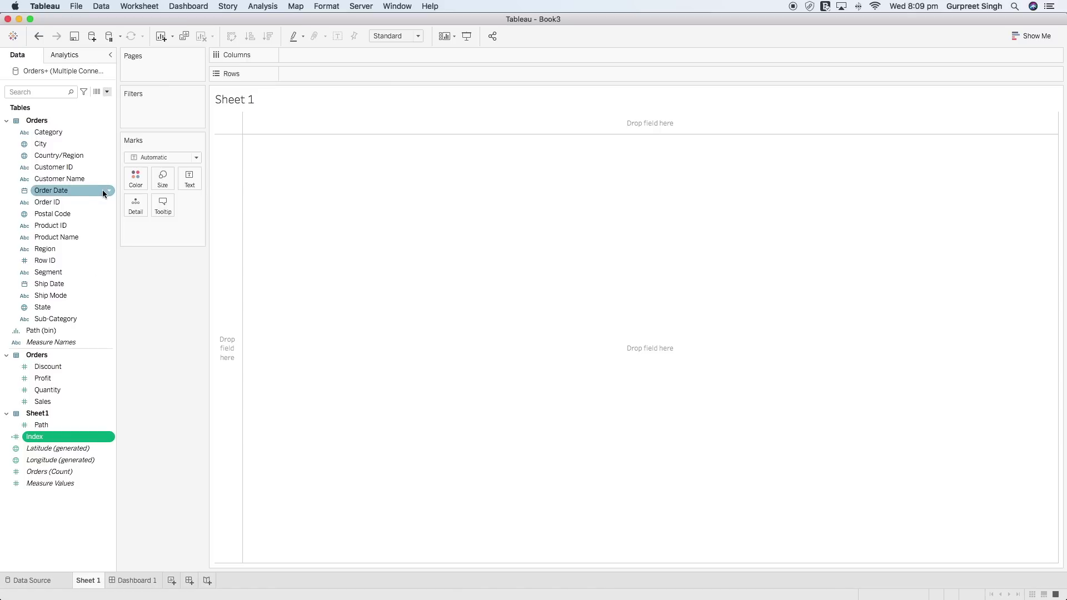
left_click(107, 92)
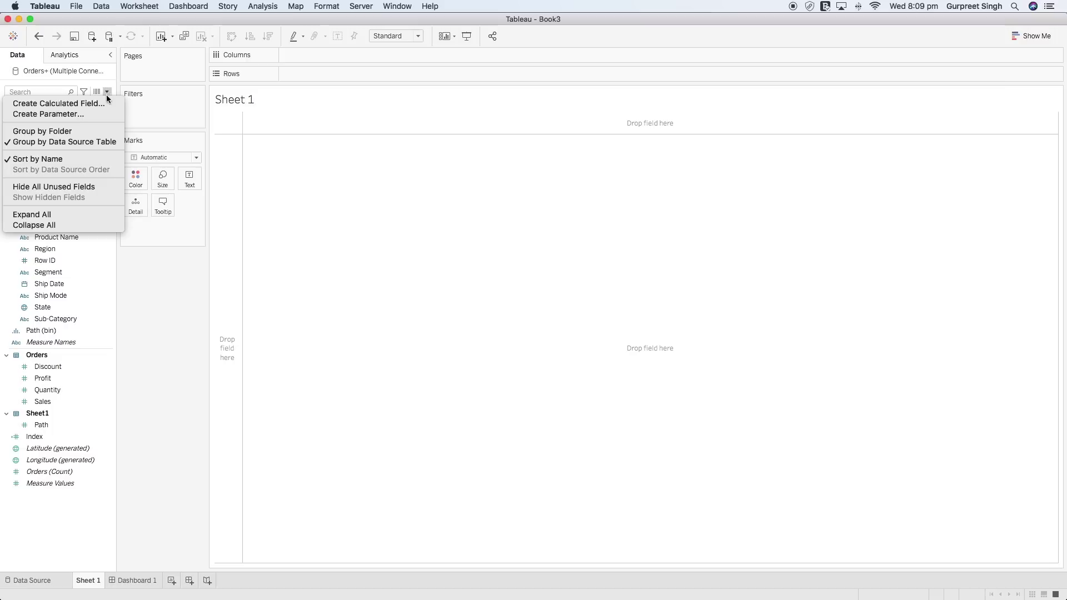
left_click(98, 103)
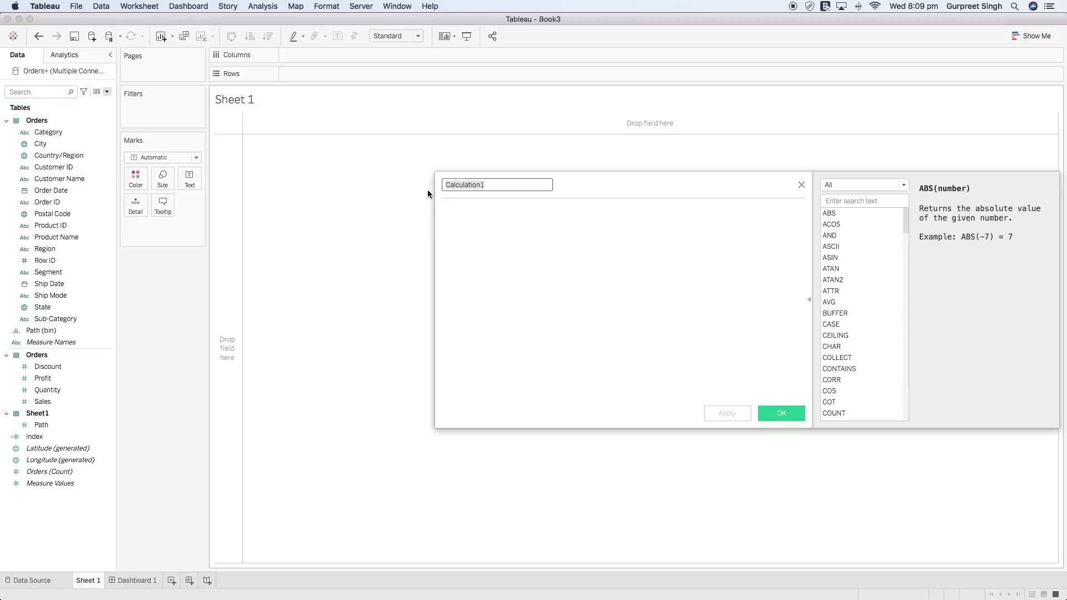
type("X")
left_click(497, 220)
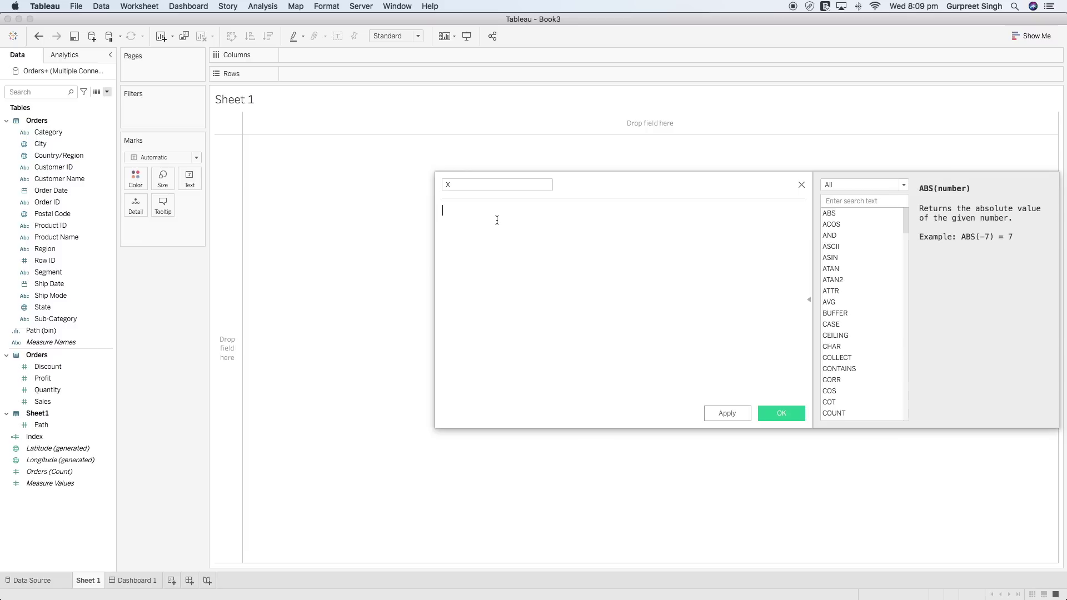
type("cos")
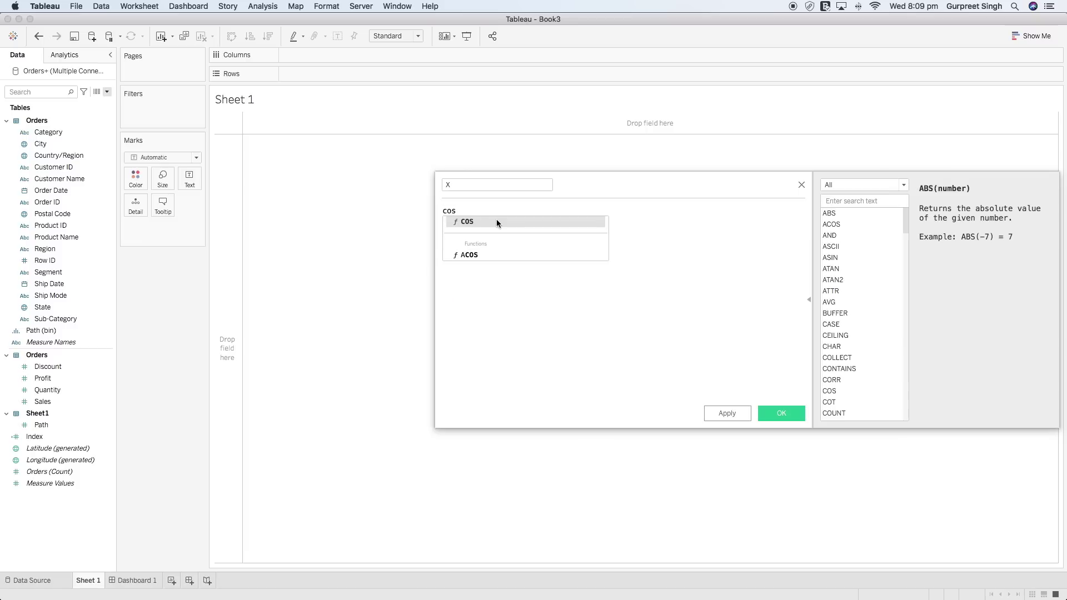
key("Return")
type("radi")
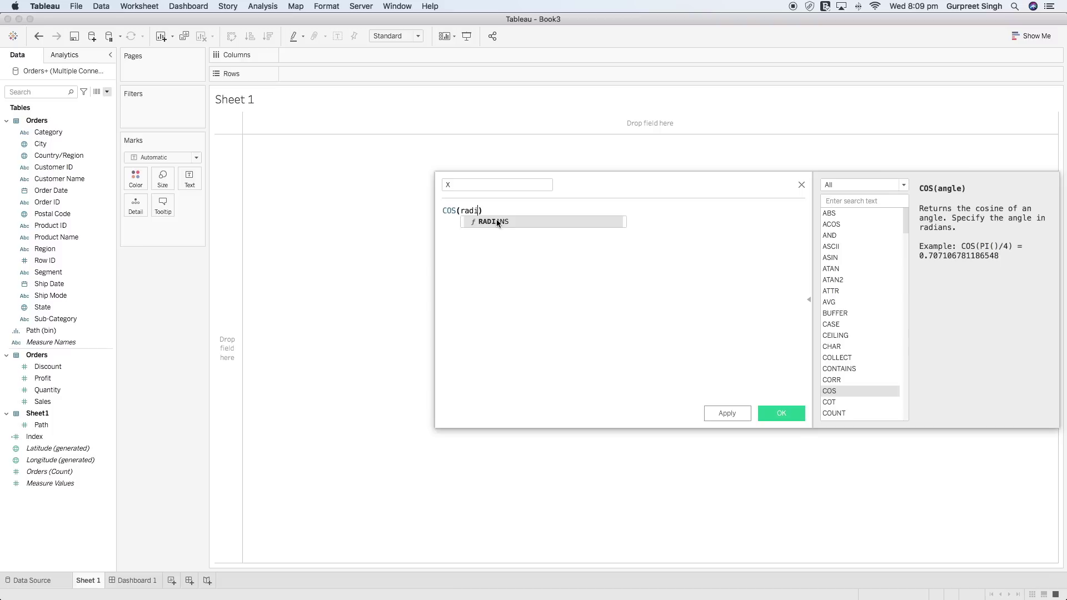
key("Return")
type("ind")
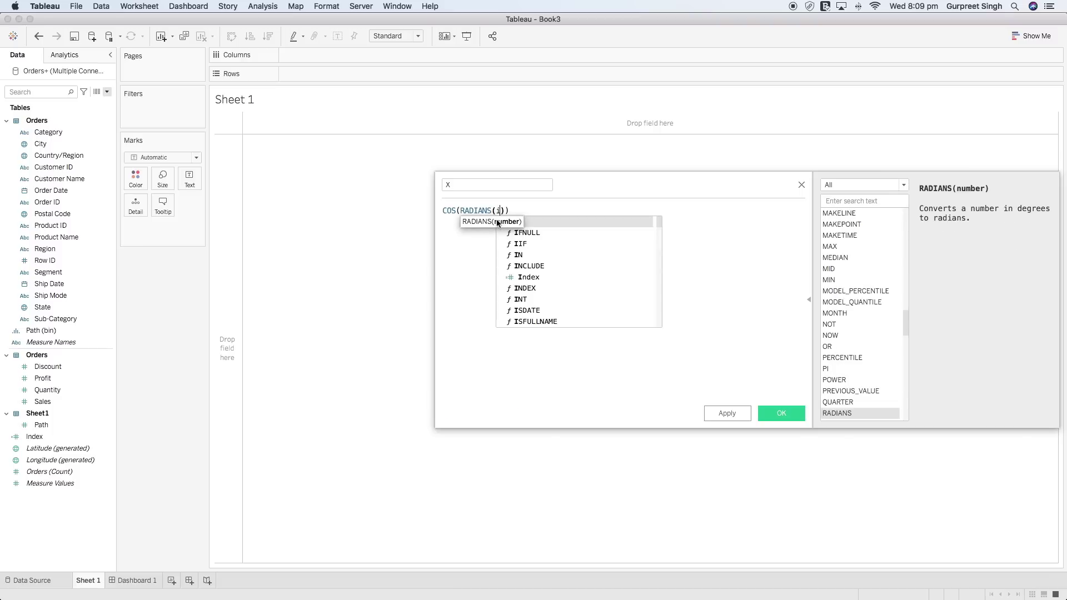
key("Return")
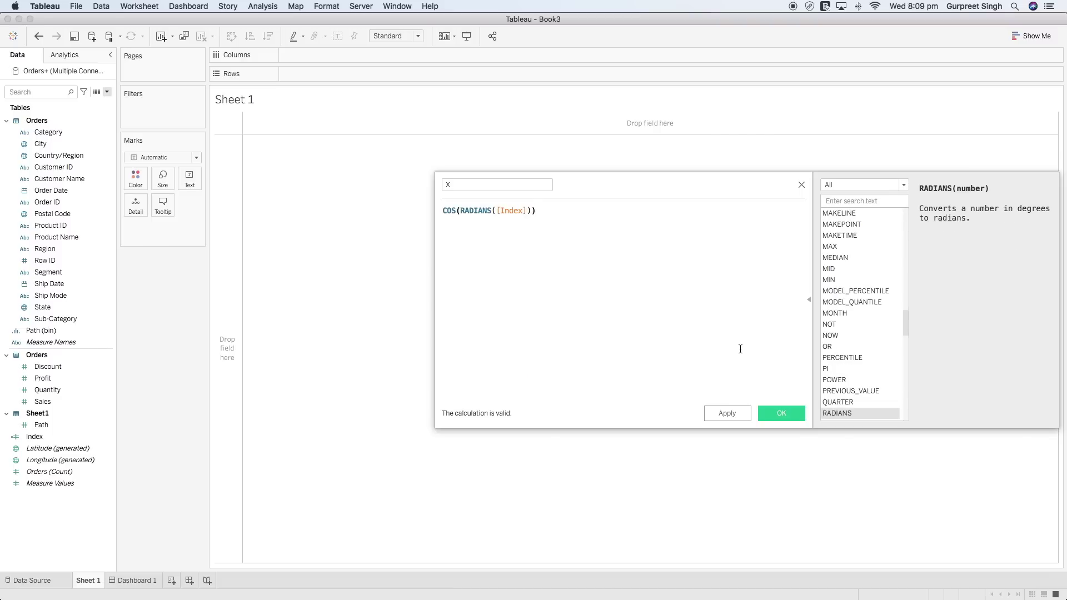
left_click(783, 413)
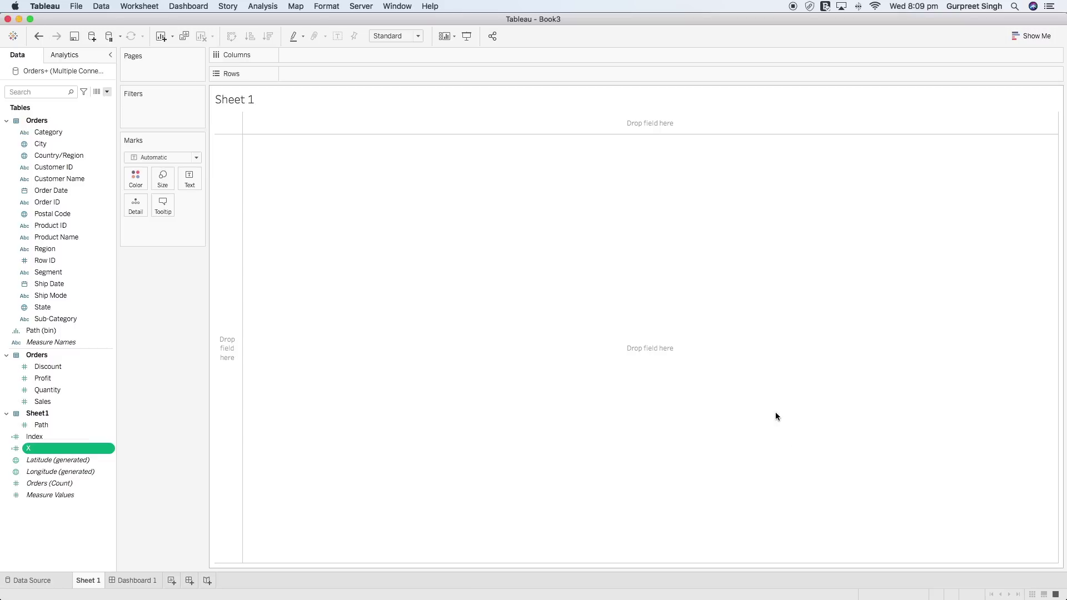
Create a calculated field named Y with the formula SIN(RADIANS([Index])).
left_click(107, 92)
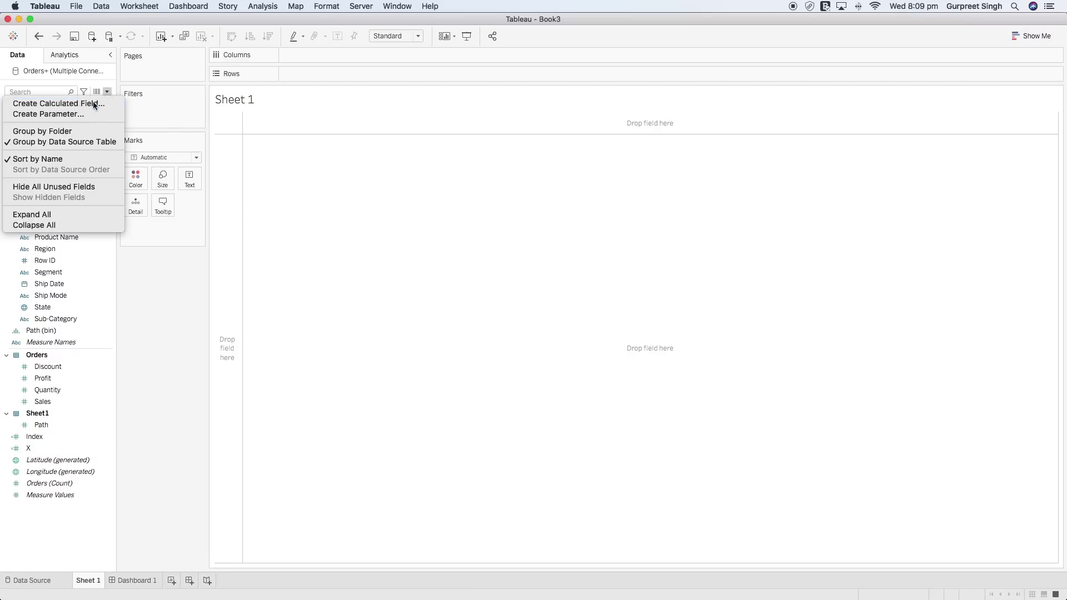
left_click(95, 104)
type("Y")
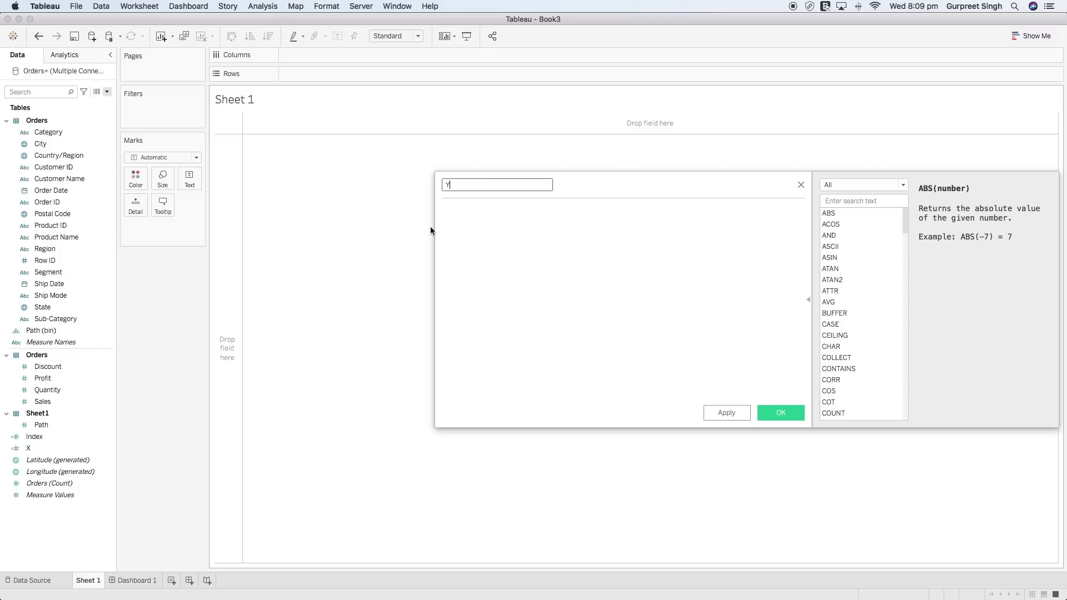
left_click(485, 230)
type("sin")
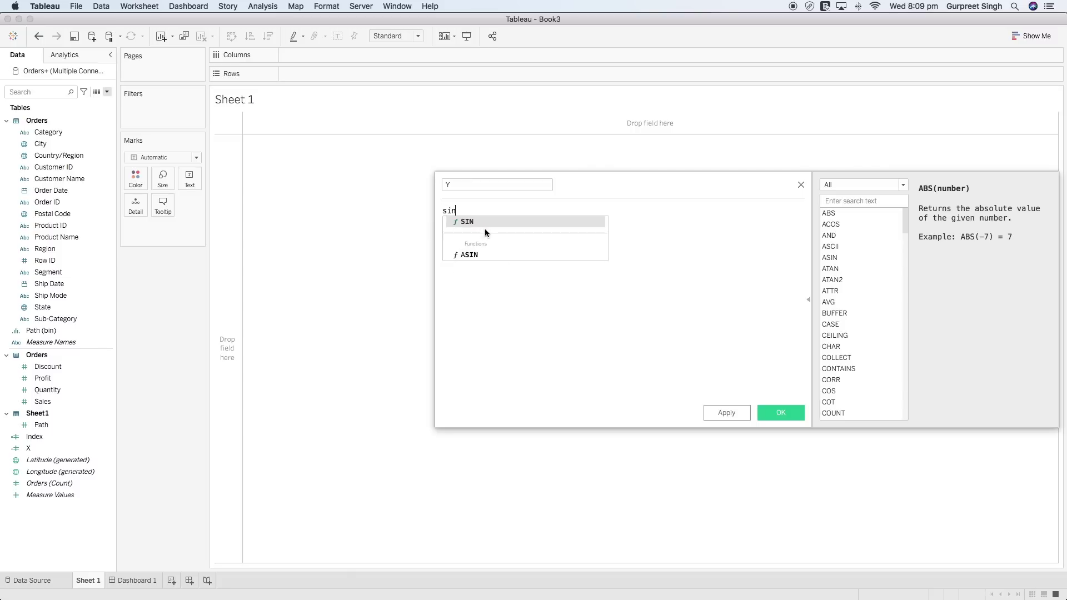
key("Return")
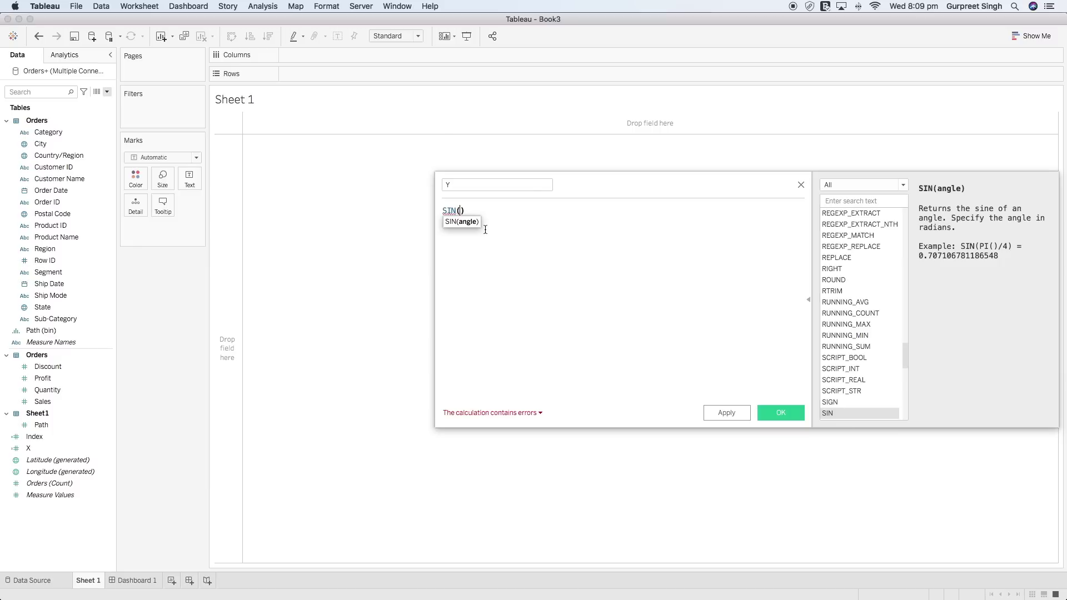
type("radi")
key("Return")
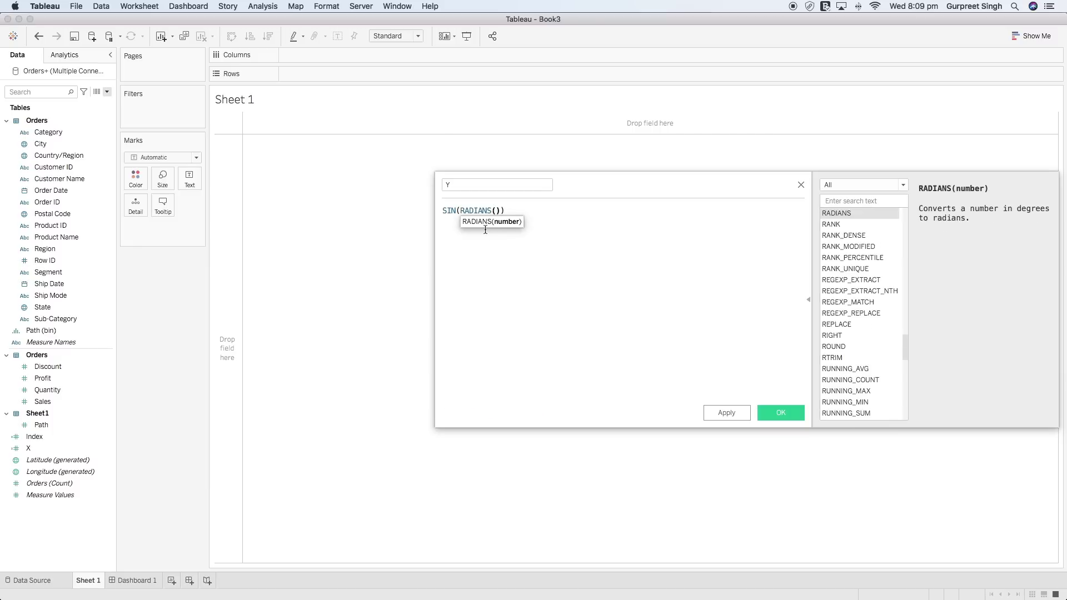
type("ind")
key("Return")
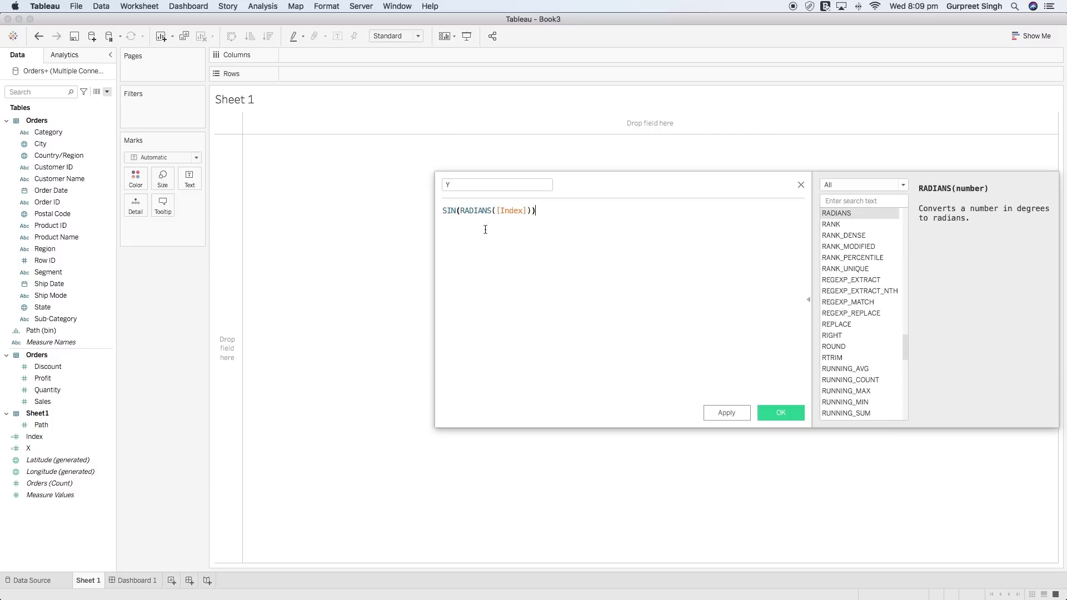
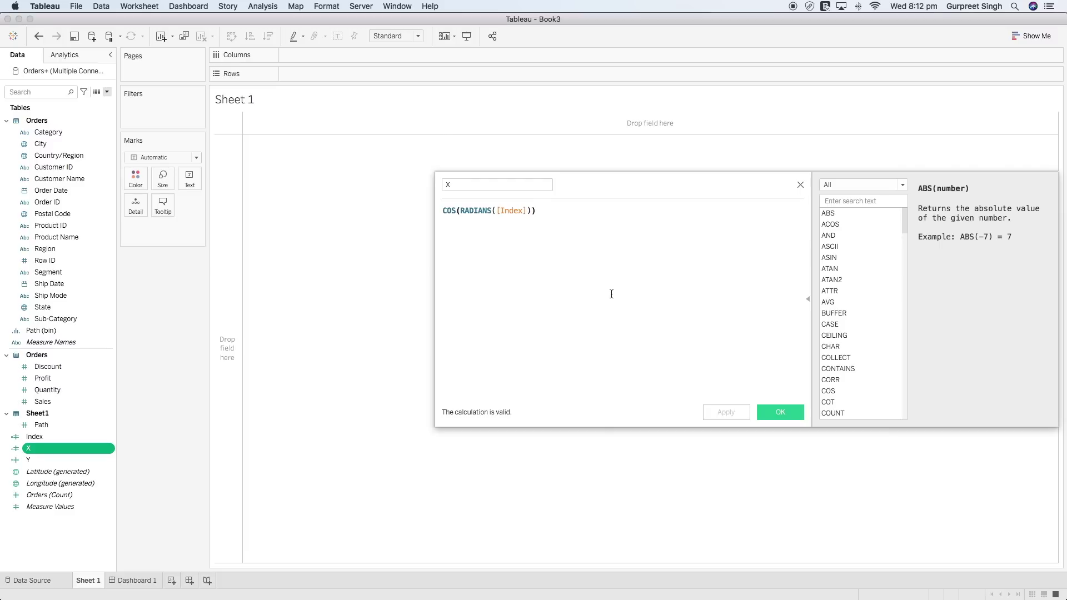
left_click(789, 414)
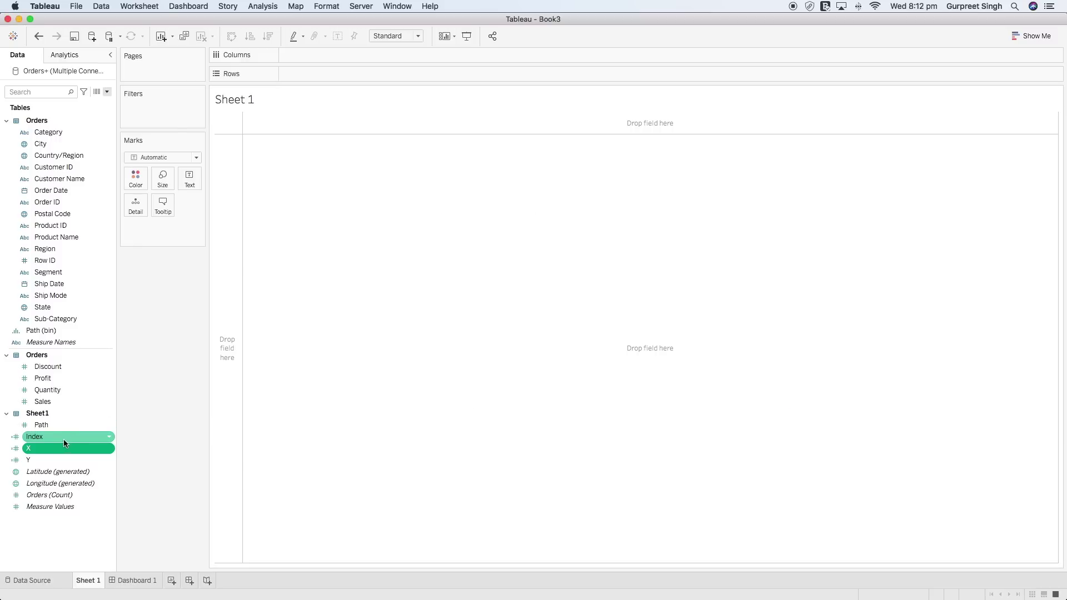
Place Y on Columns and X on Rows, and add Path (bin) to the marks as Detail.
left_click(47, 461)
left_click_drag(47, 461, 319, 53)
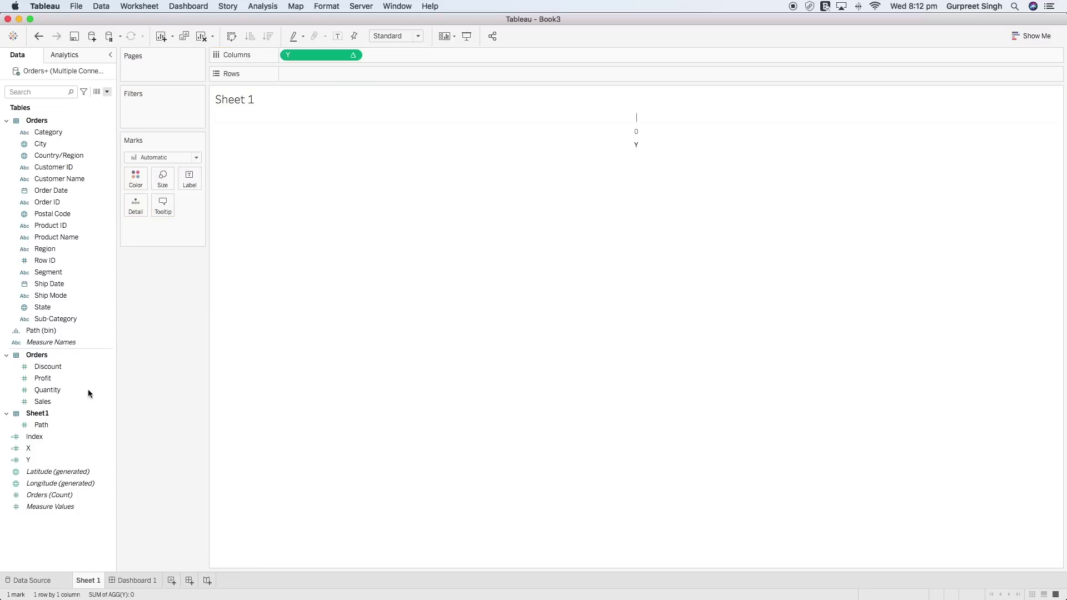
left_click_drag(54, 426, 309, 74)
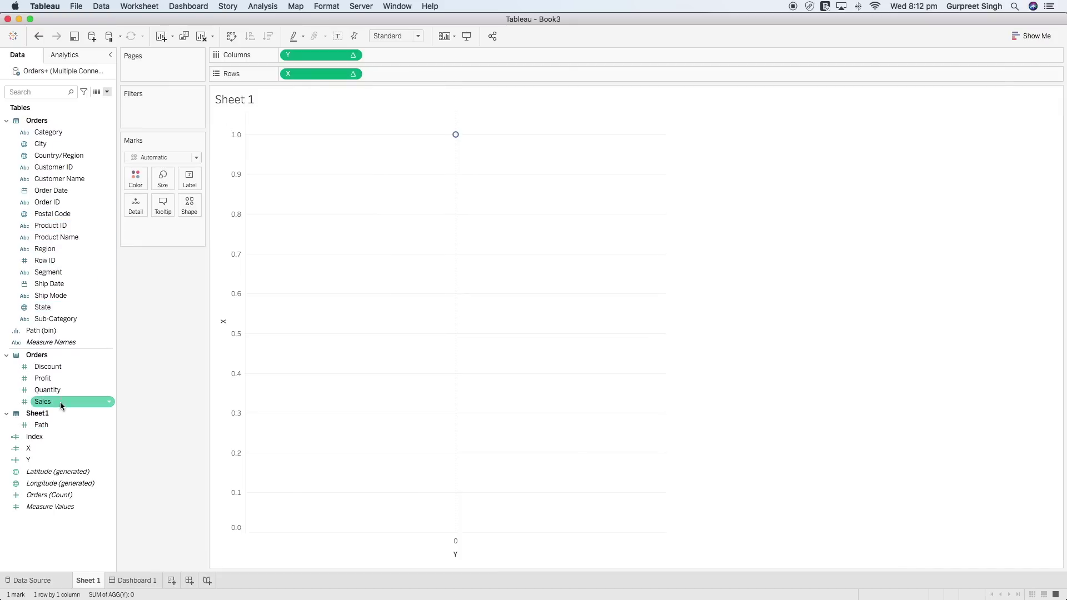
left_click_drag(60, 333, 143, 209)
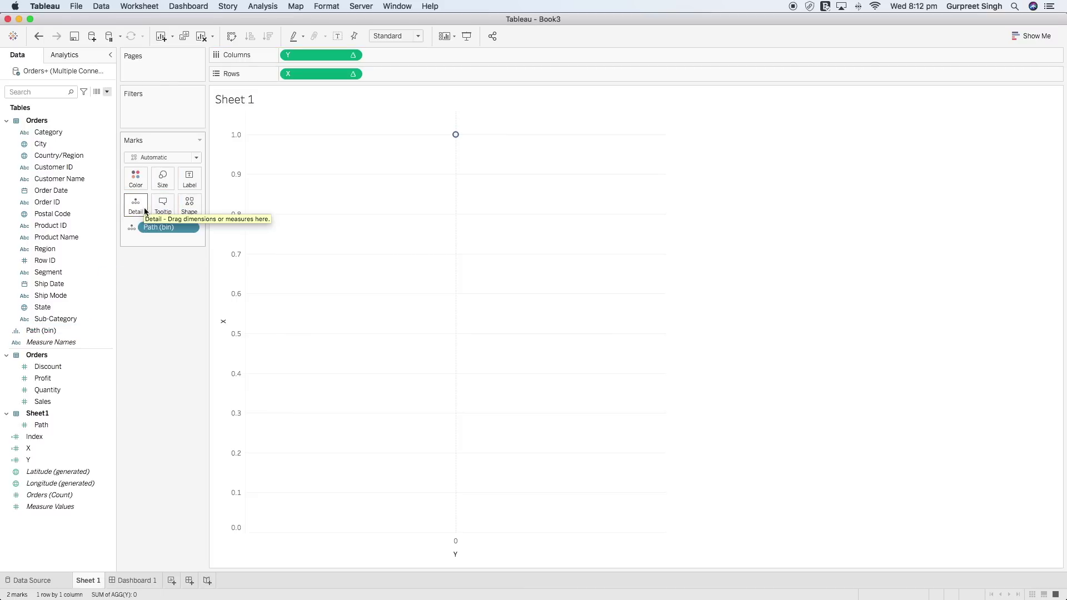
Set the table calculations of both Y and X to compute using Path (bin).
left_click(354, 56)
mouse_move(372, 186)
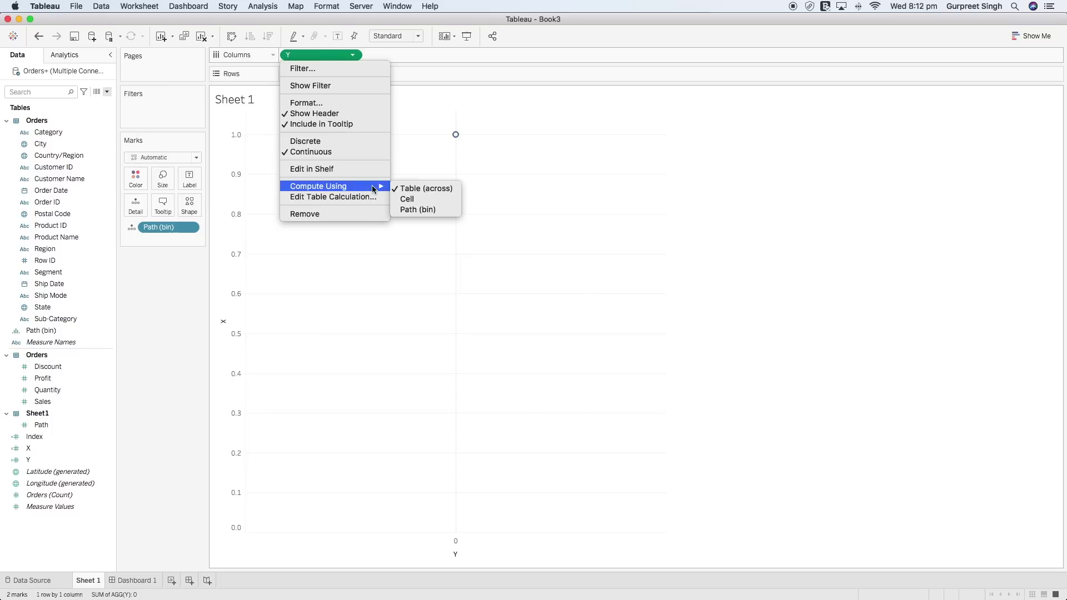
left_click(411, 210)
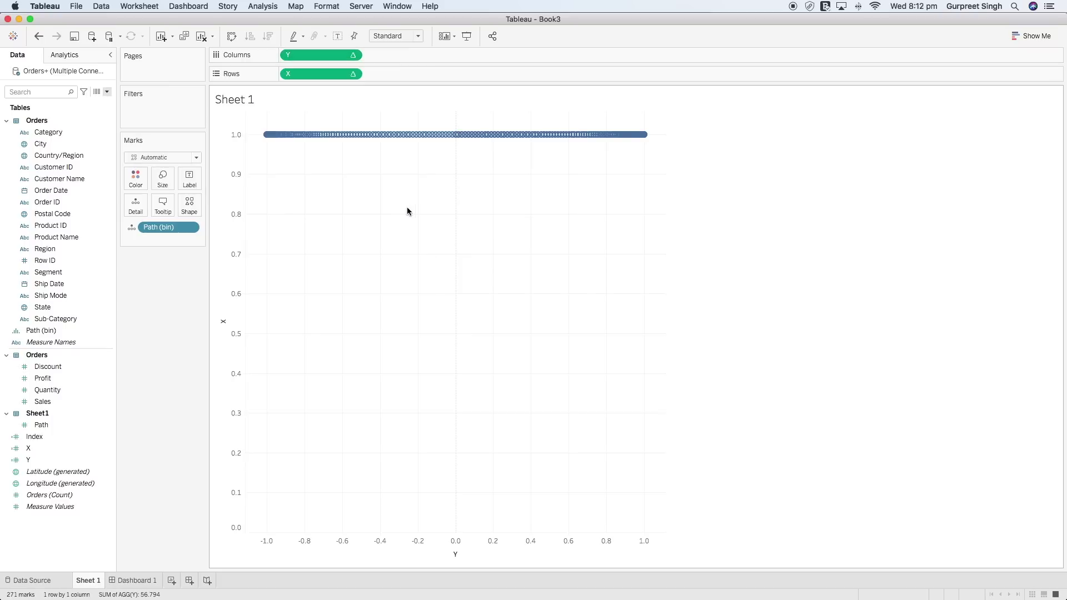
left_click(354, 74)
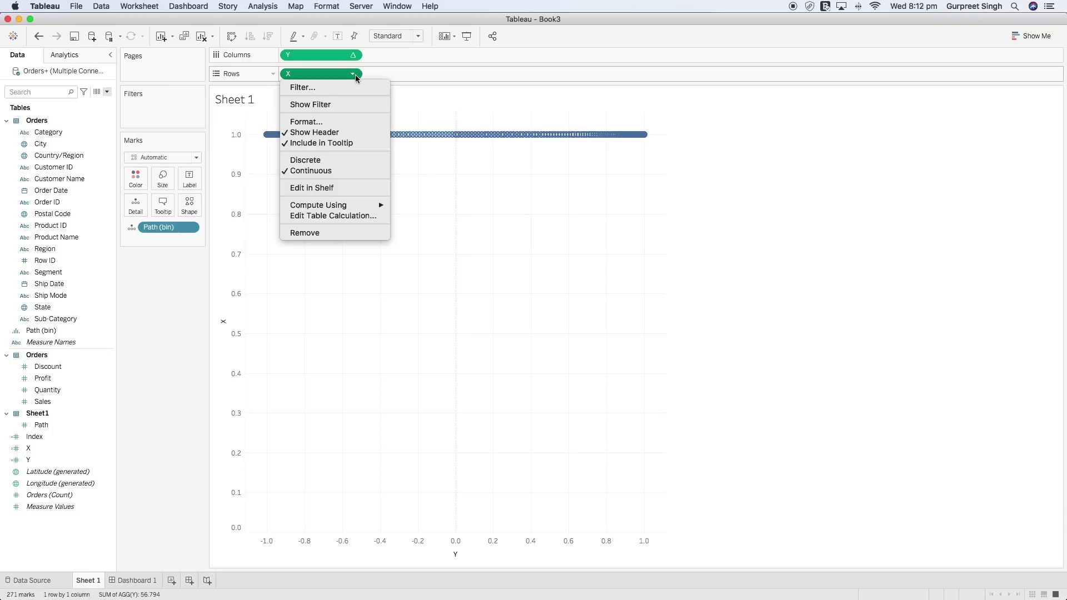
mouse_move(367, 206)
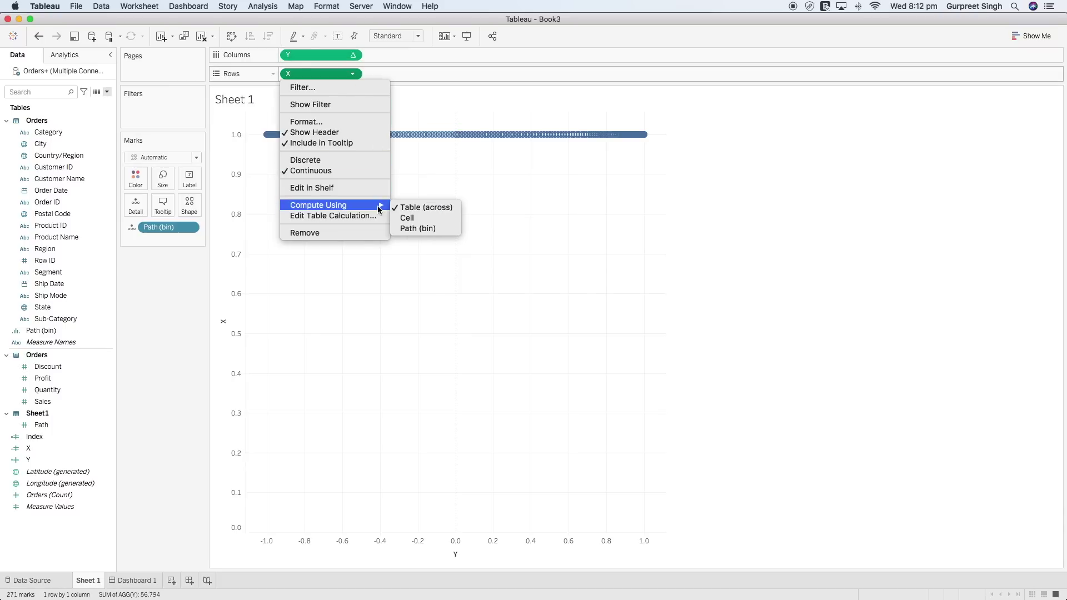
left_click(412, 228)
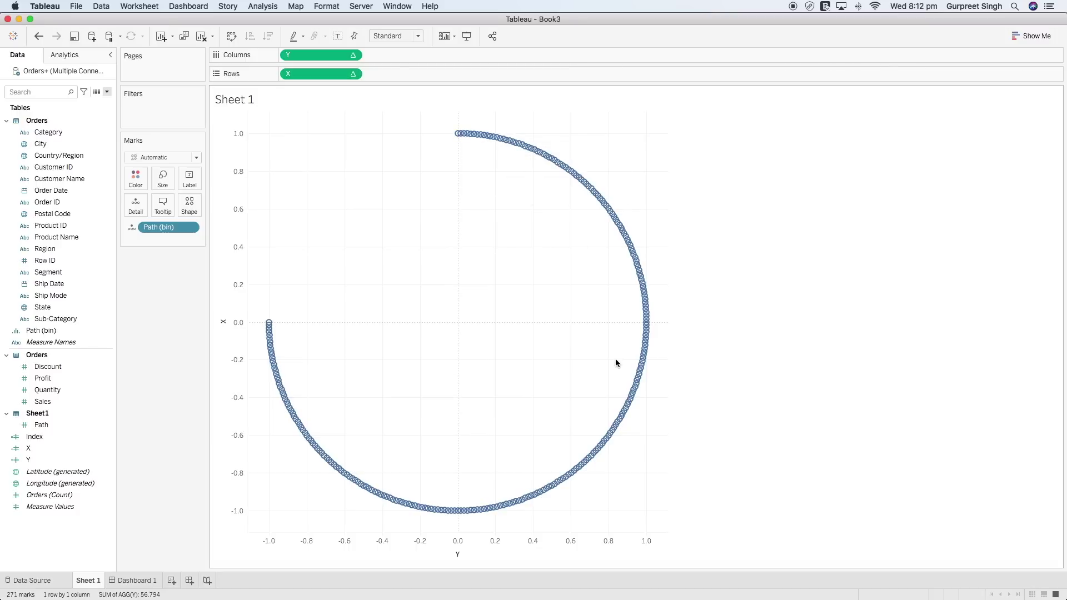
Color the marks by Region and set the mark type to Circle.
mouse_move(268, 329)
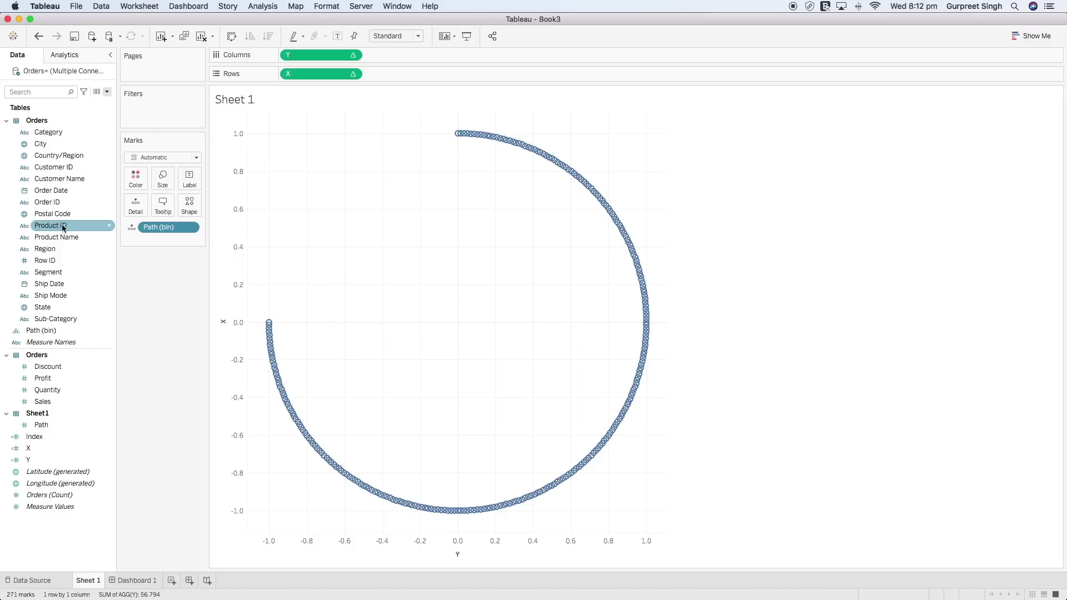
left_click_drag(53, 251, 138, 183)
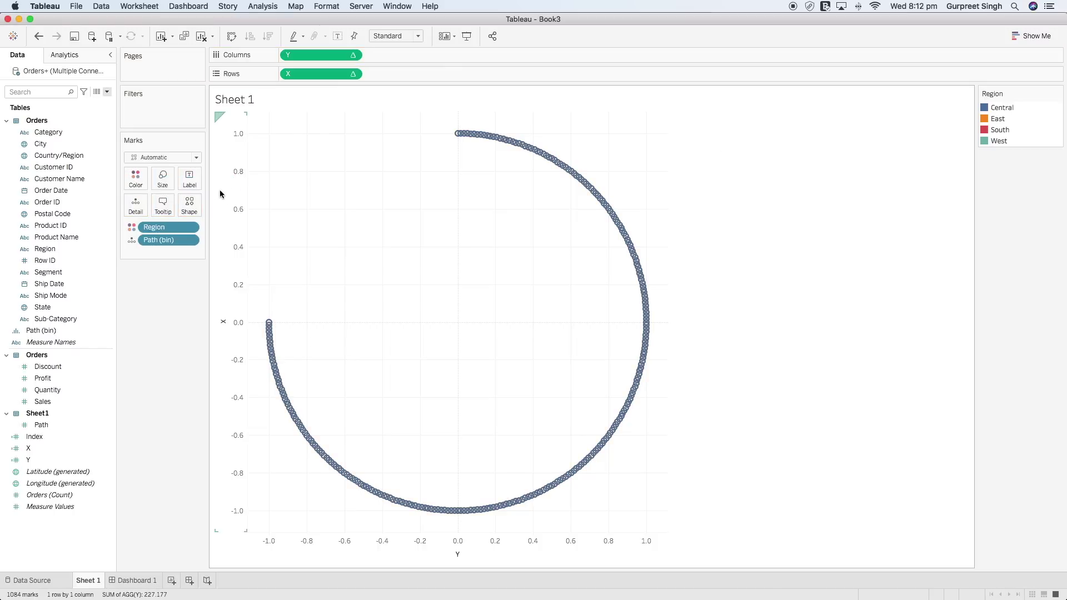
left_click(188, 158)
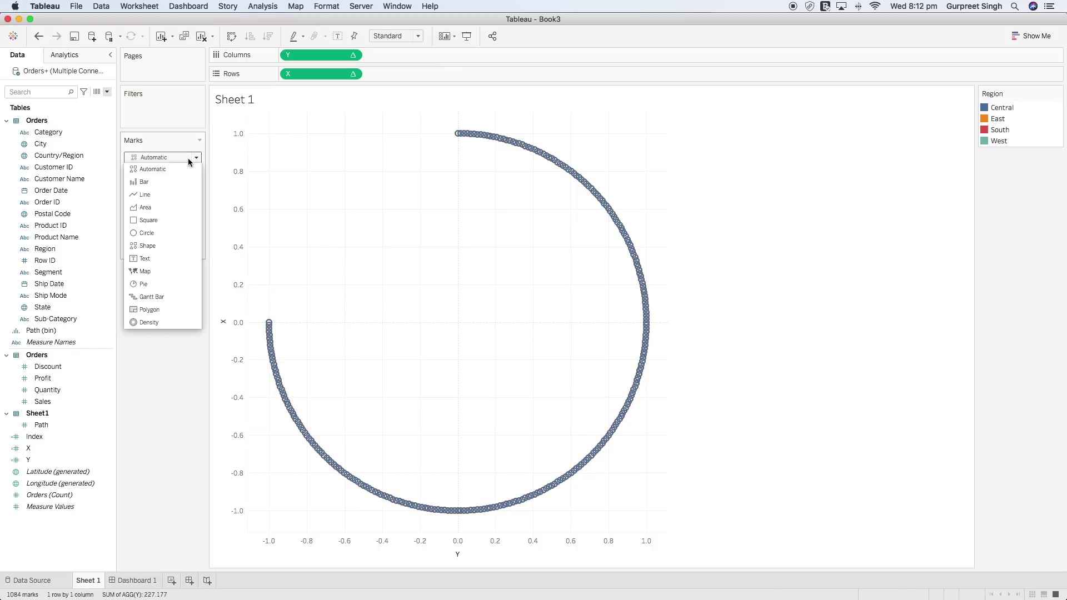
left_click(145, 233)
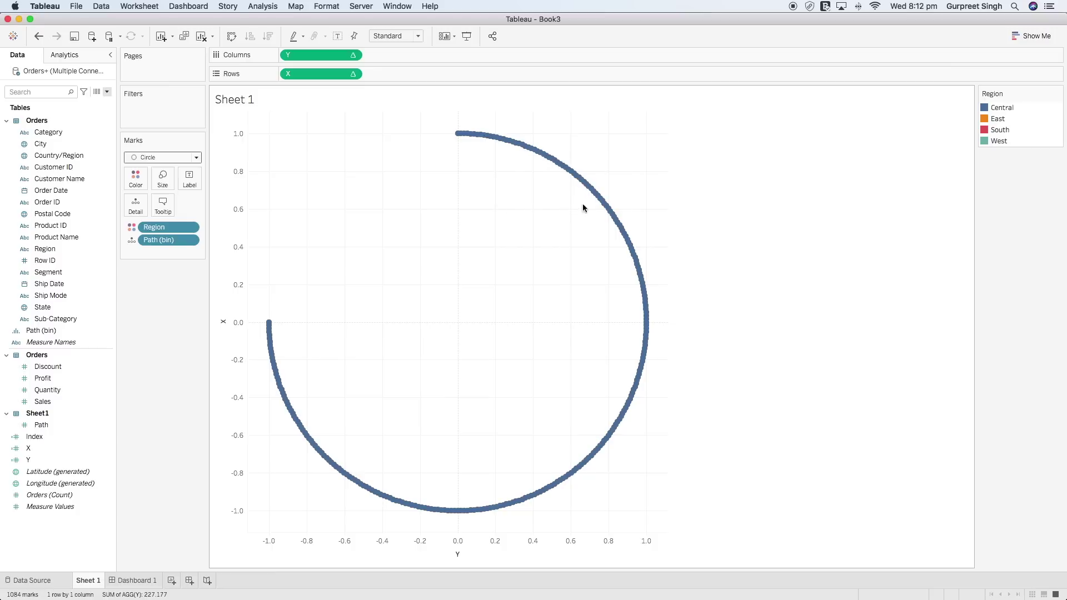
Highlight the regions one by one from the color legend and inspect their marks along the arc.
left_click(999, 119)
left_click(1000, 129)
left_click(1005, 141)
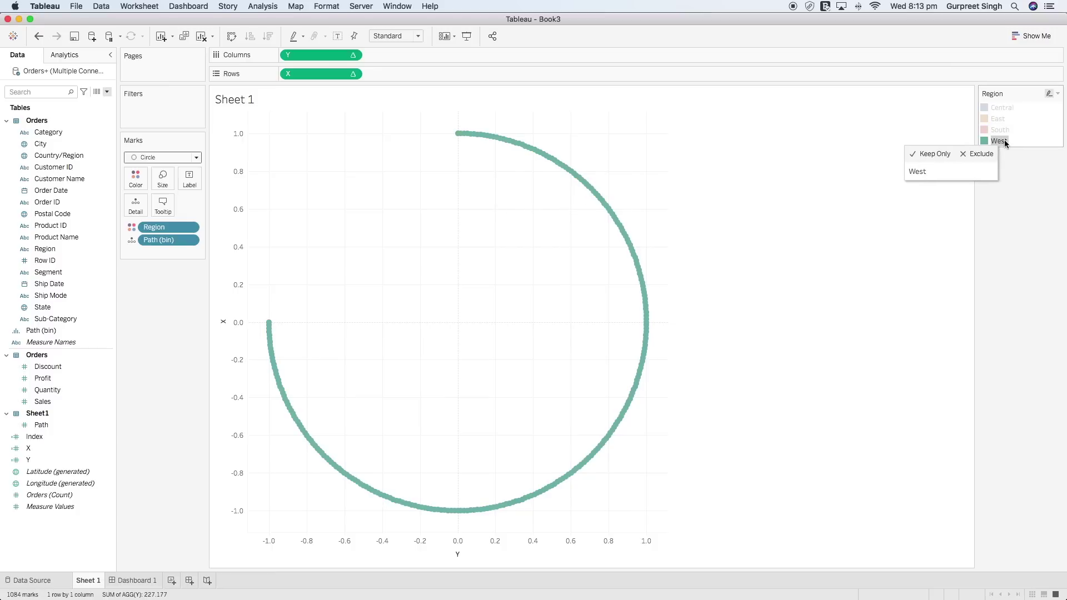
left_click(1001, 130)
left_click(1001, 119)
left_click(1003, 108)
left_click(948, 149)
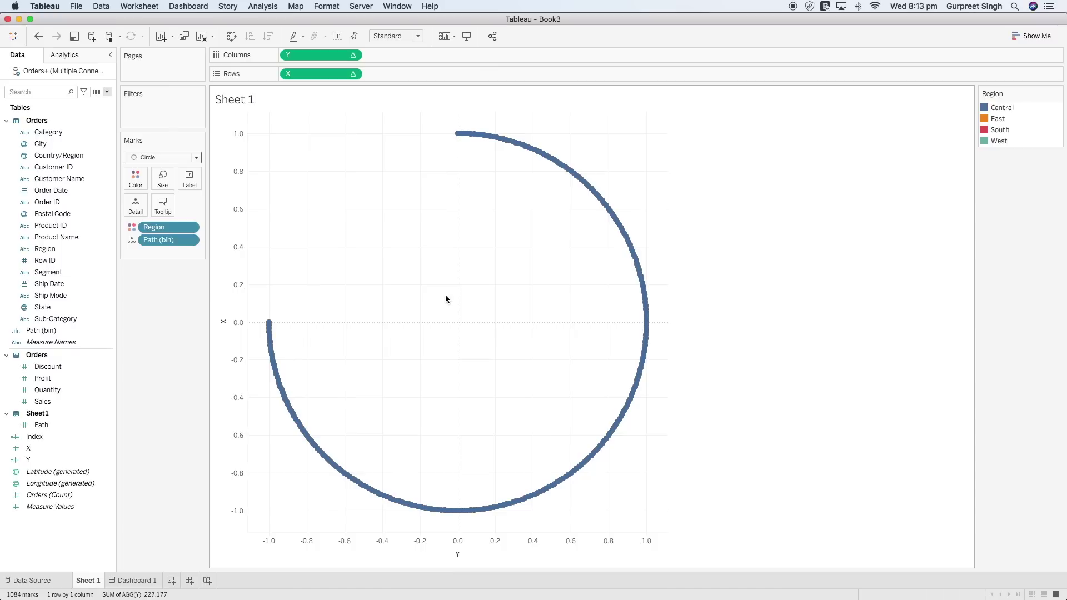
mouse_move(467, 138)
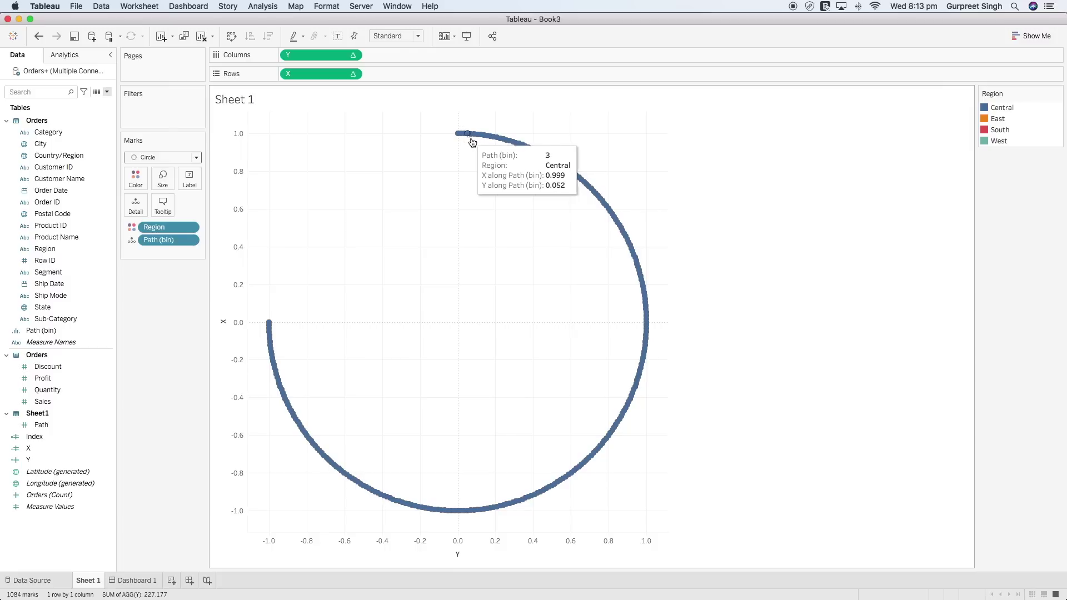
left_click(1001, 108)
left_click(1004, 131)
left_click(995, 119)
left_click(997, 116)
mouse_move(495, 142)
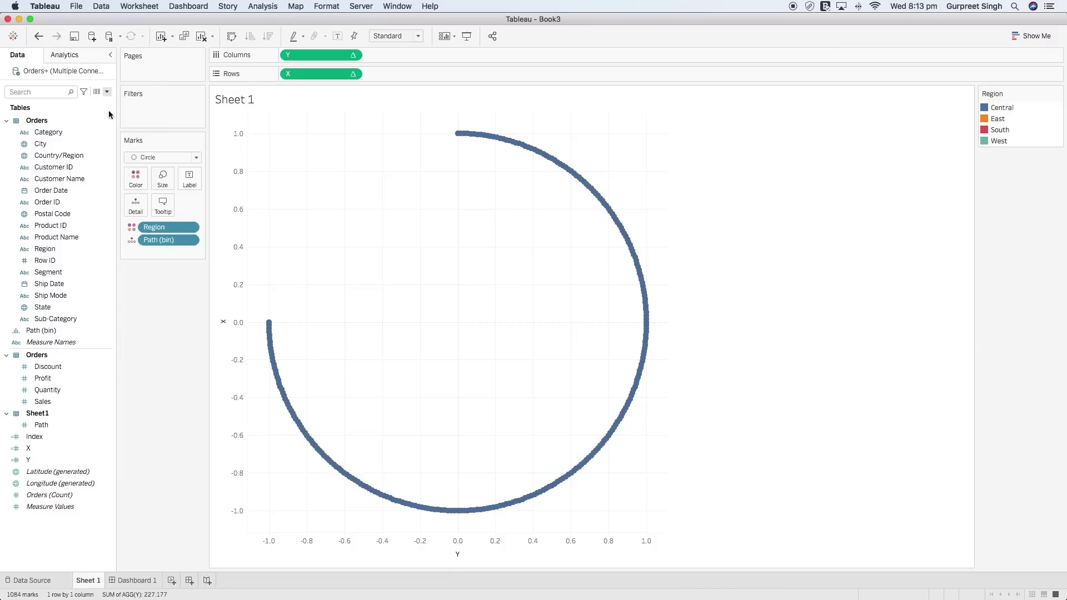
left_click(108, 93)
left_click(94, 102)
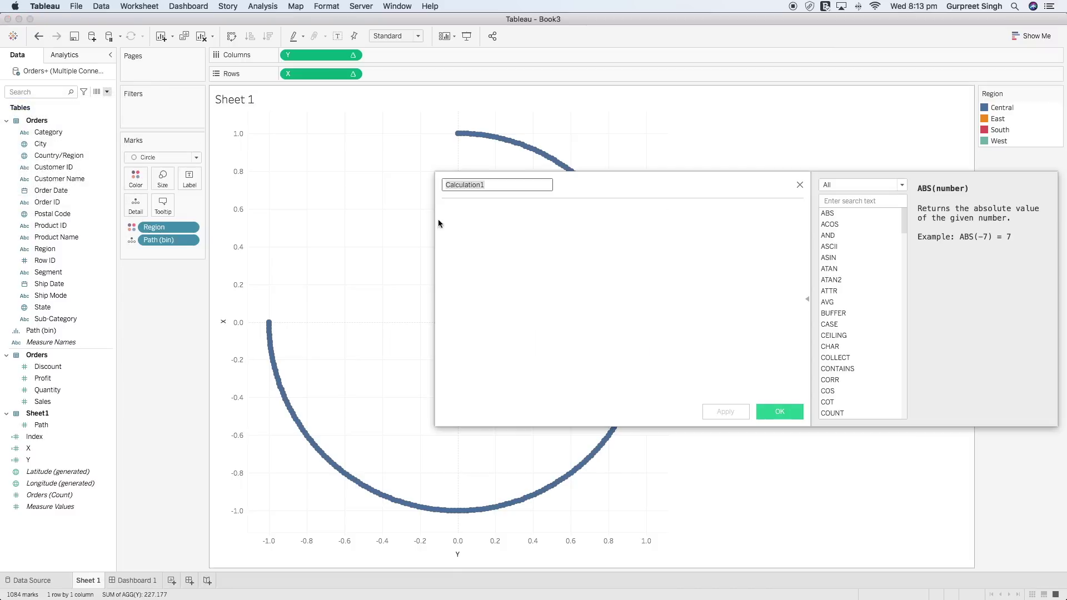
type("@Sales")
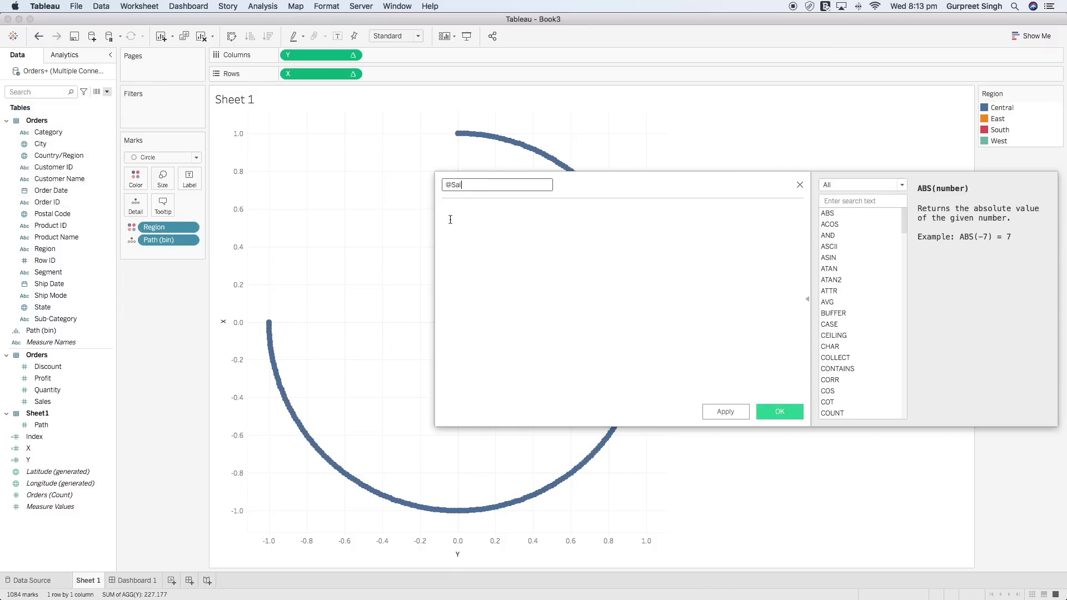
left_click(450, 220)
type("window")
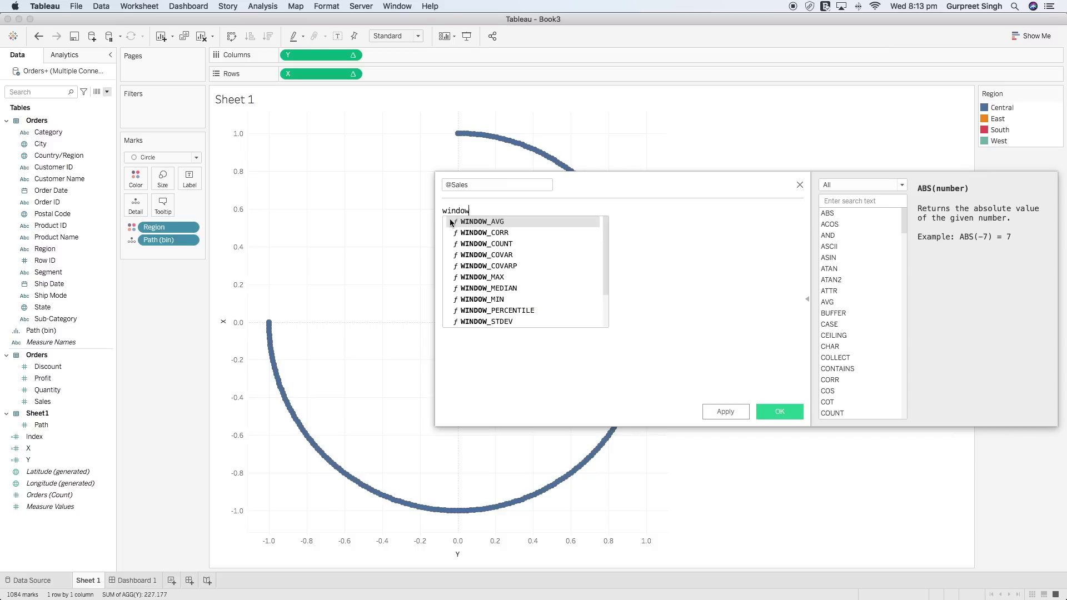
type("_ma")
key("Return")
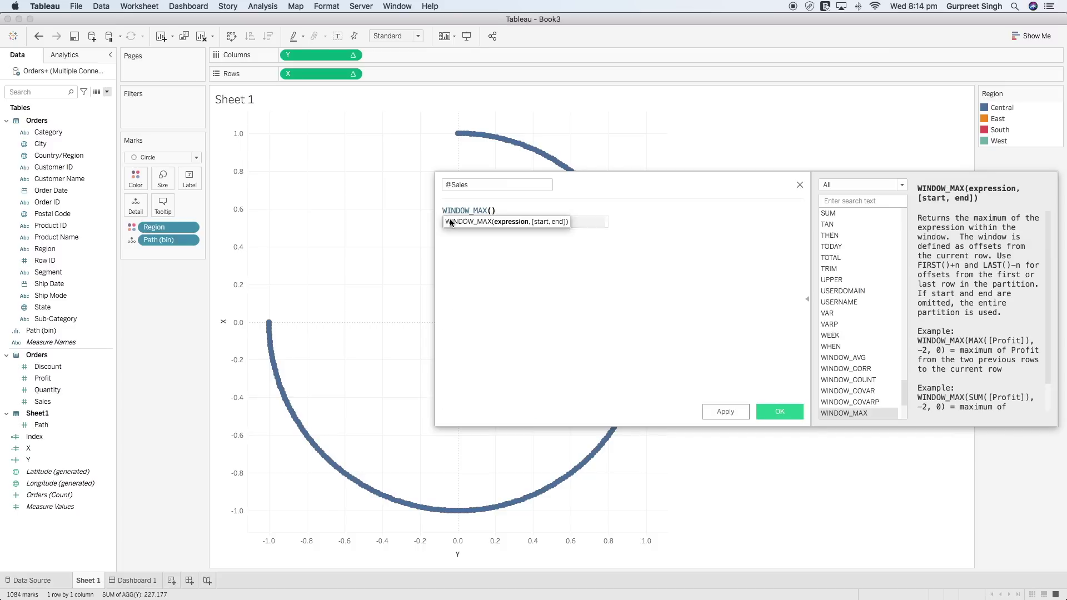
type("max")
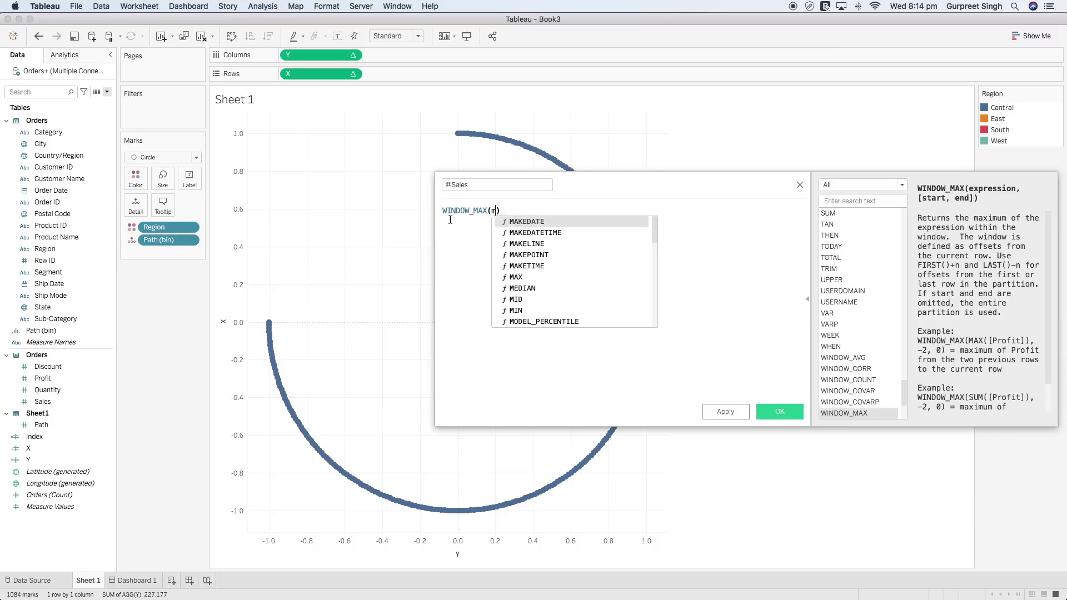
key("Return")
type("sales")
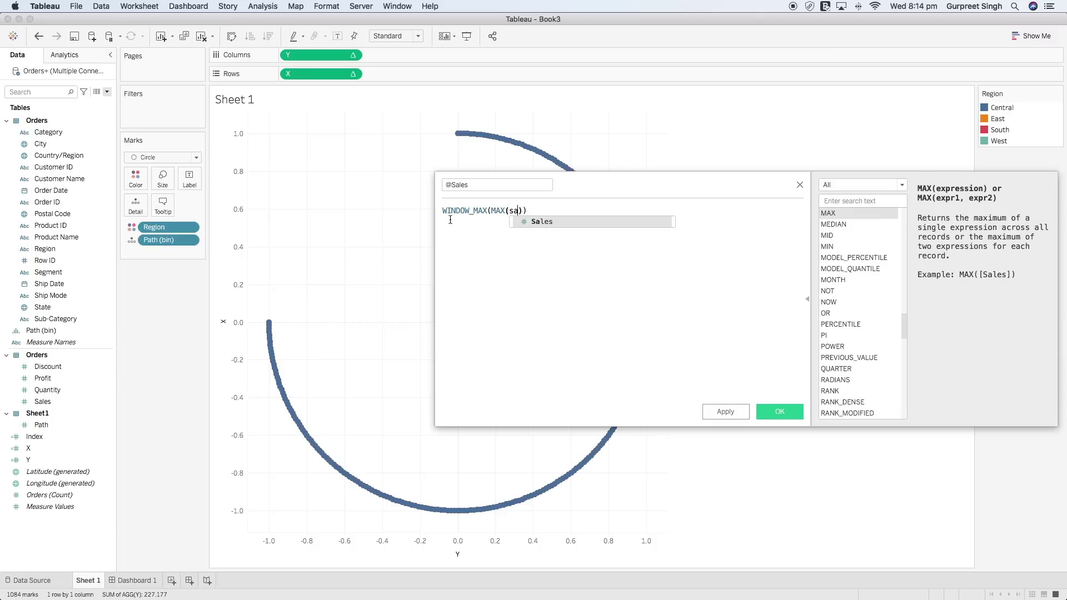
key("Return")
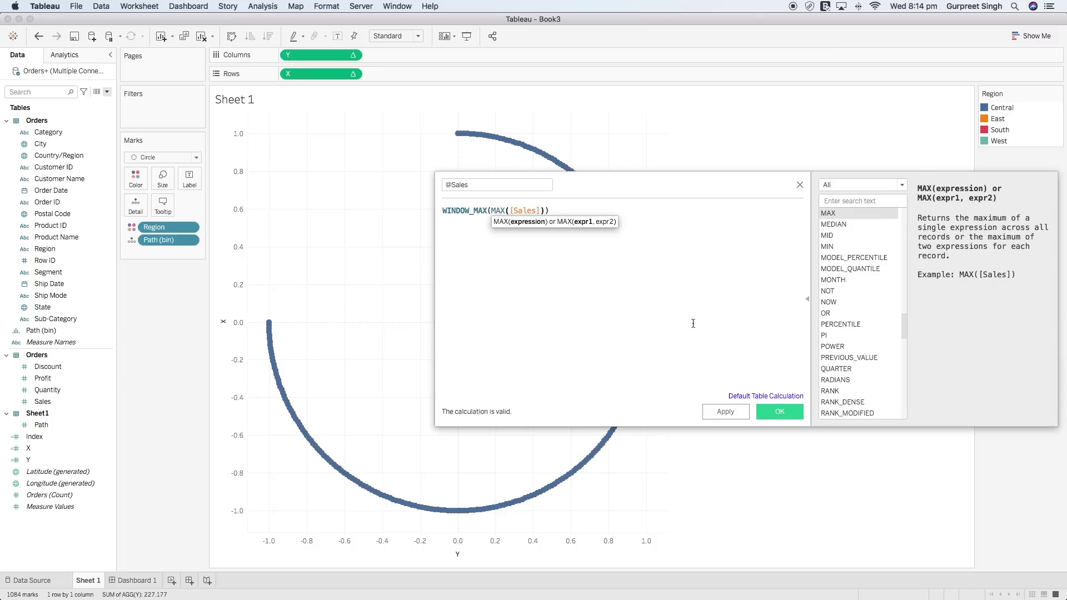
left_click(781, 411)
left_click(107, 91)
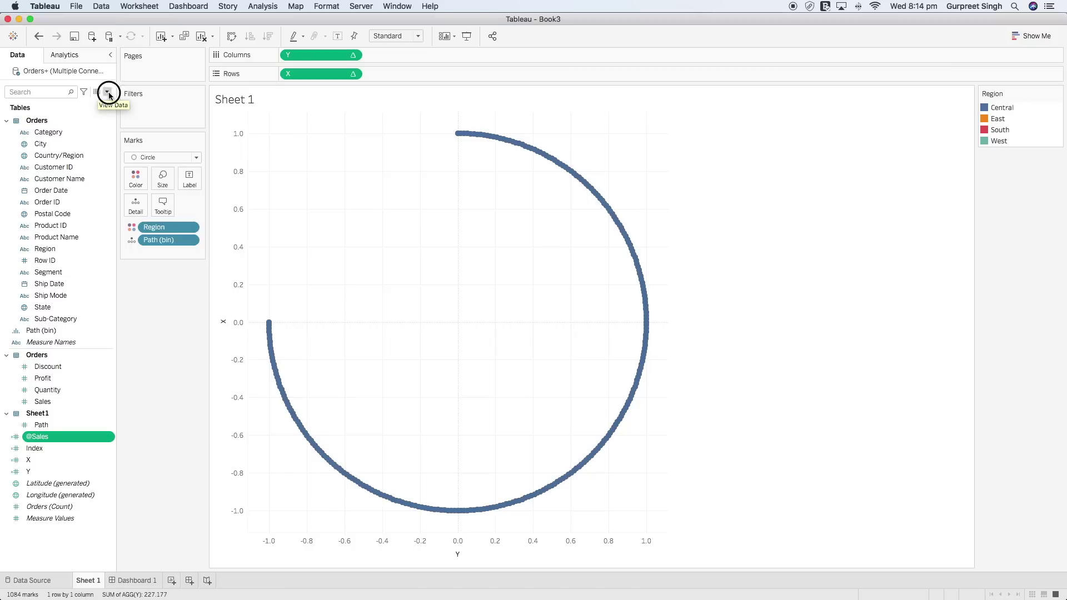
left_click(96, 102)
type("@Rank")
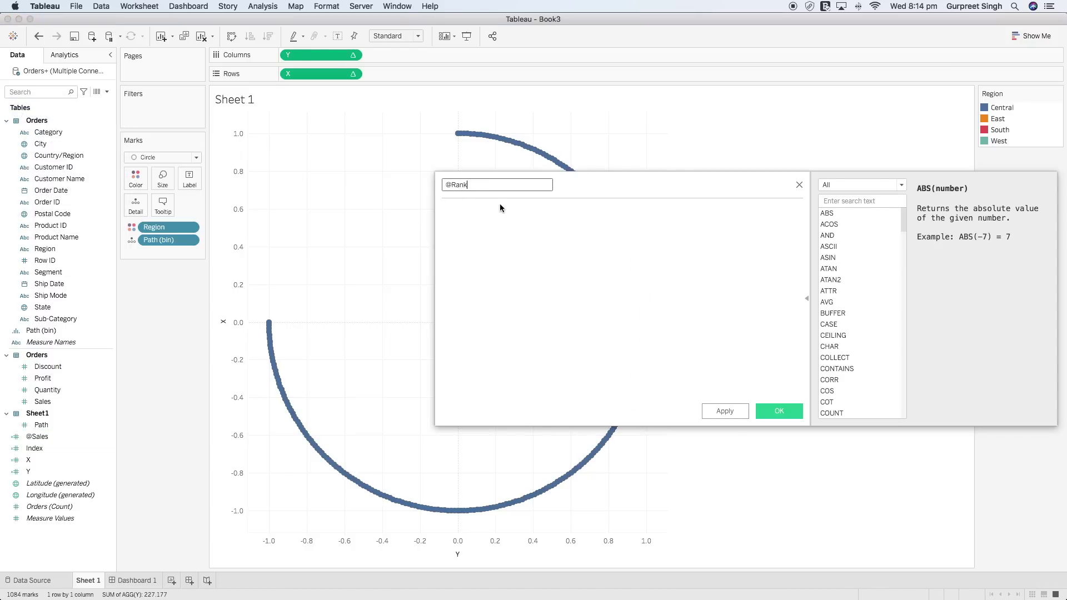
left_click(501, 211)
type("r")
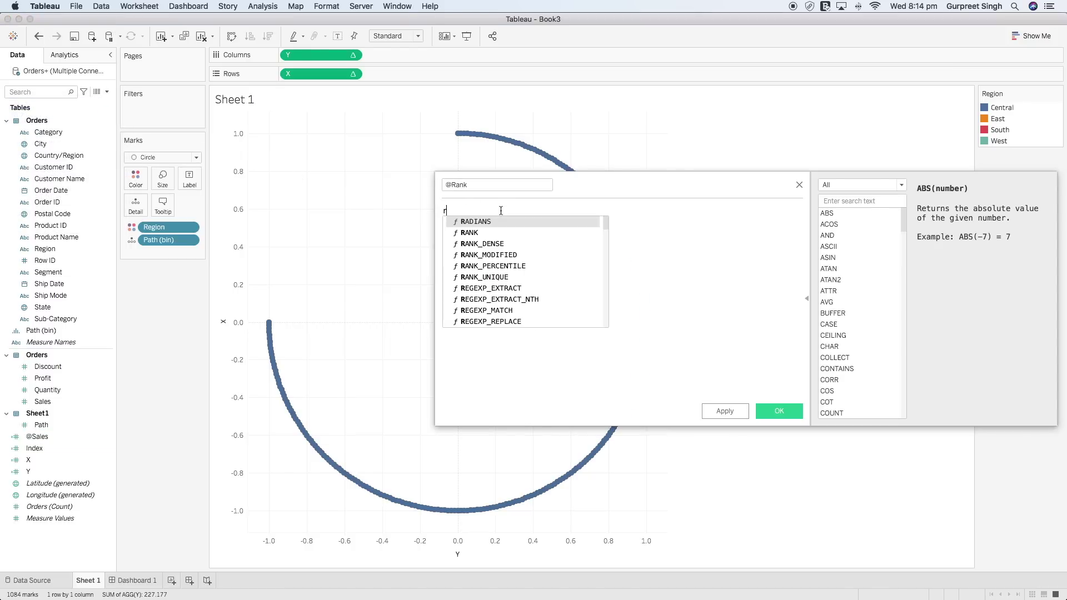
type("ank")
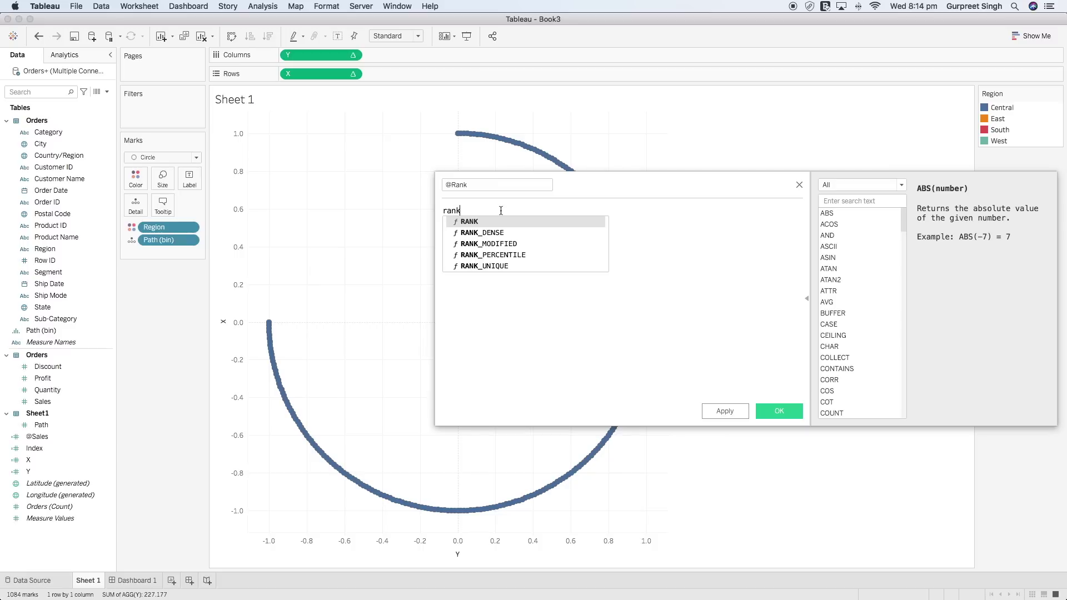
key("Down")
key("Down")
key("Down")
key("Down")
key("Return")
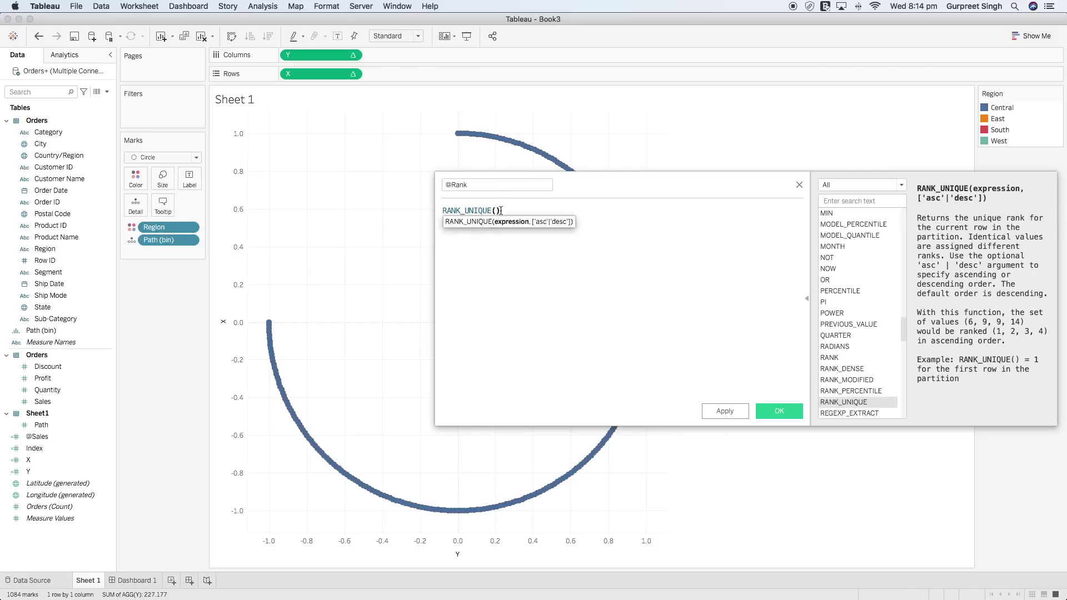
type("@S")
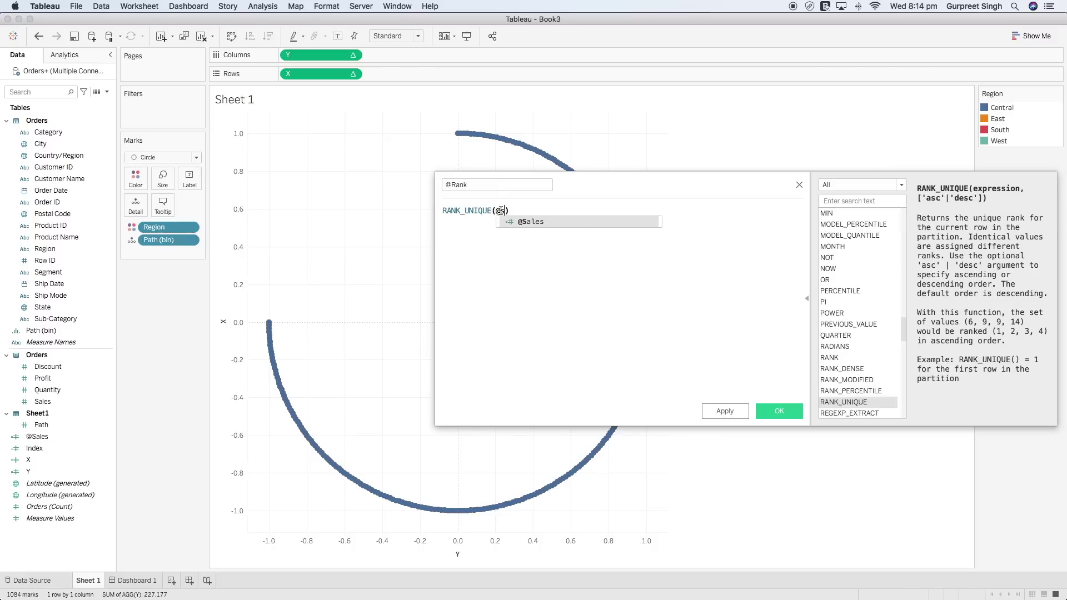
key("Return")
type(",")
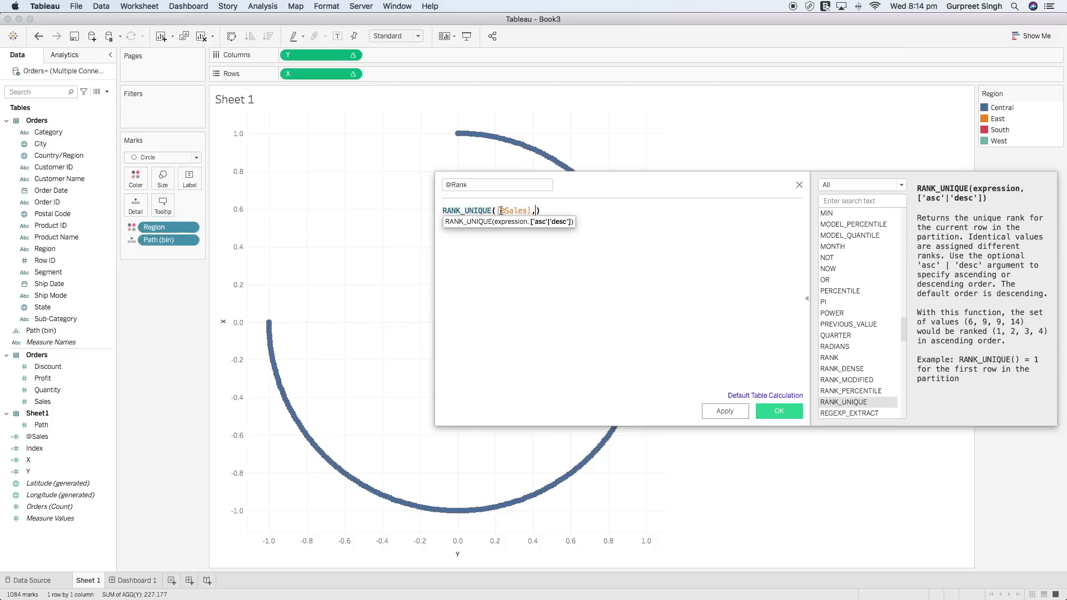
type("\"asc\"")
left_click(779, 411)
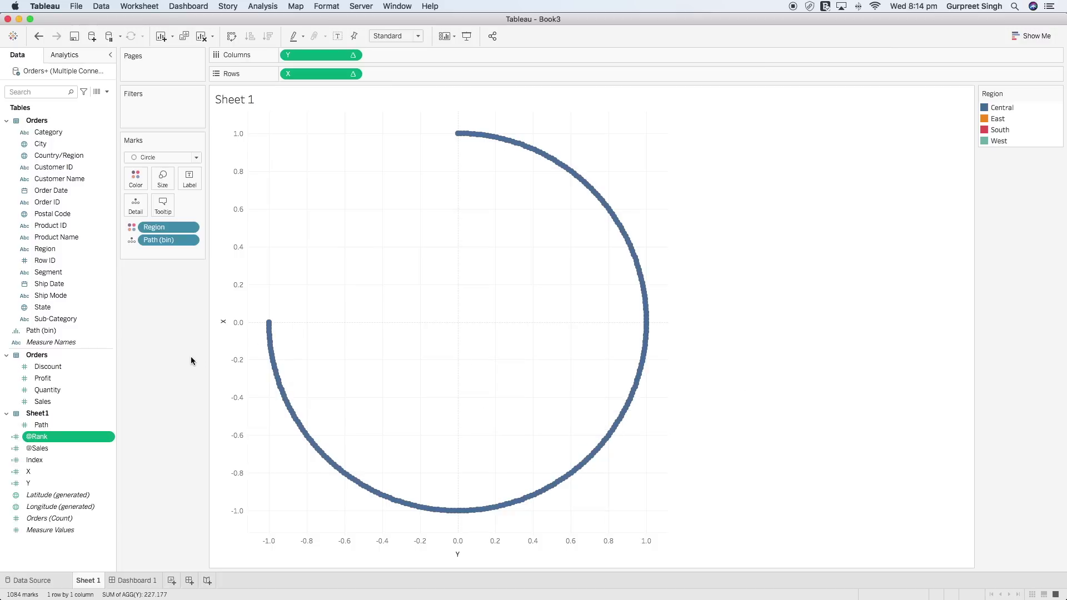
right_click(64, 473)
left_click(102, 299)
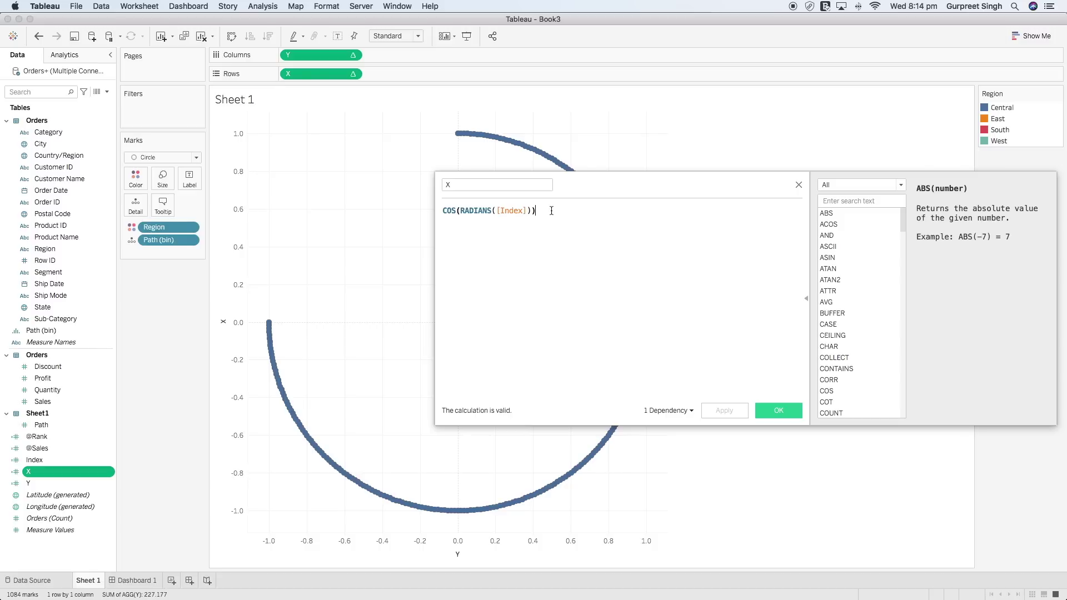
type("*")
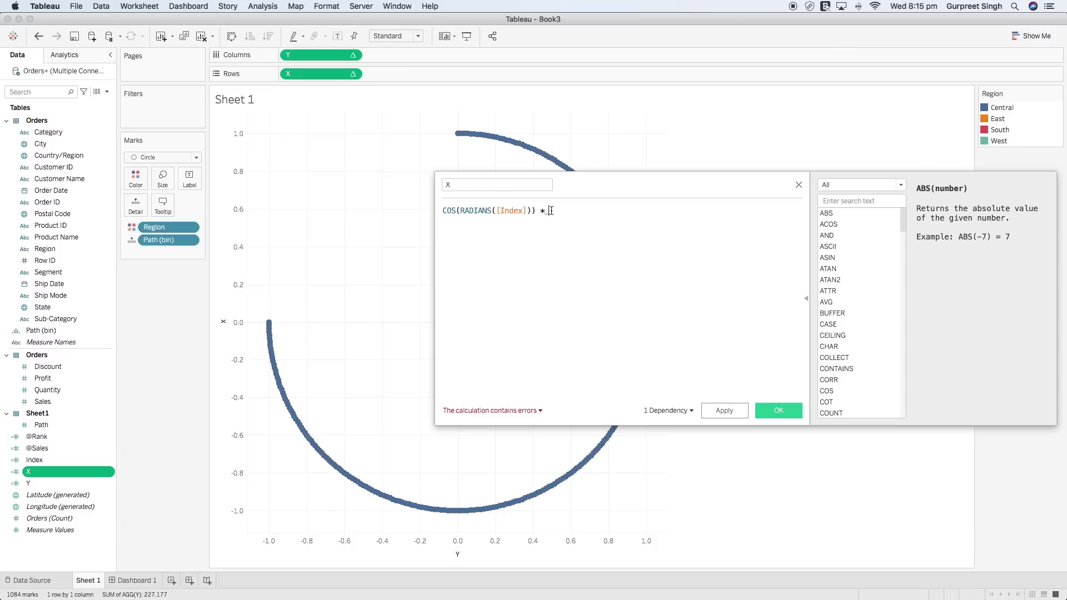
type("@R")
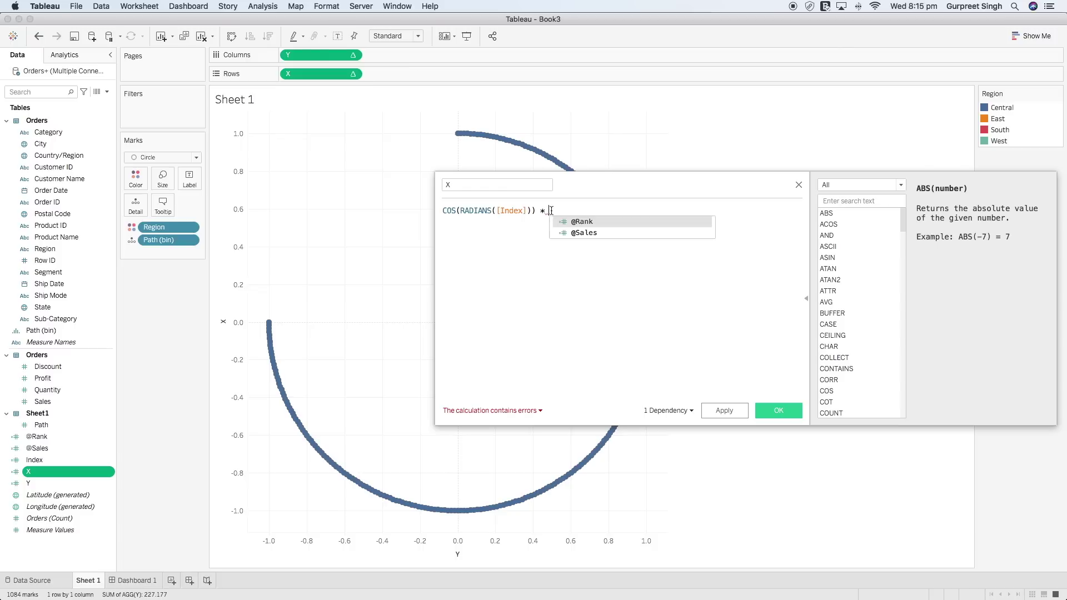
key("Return")
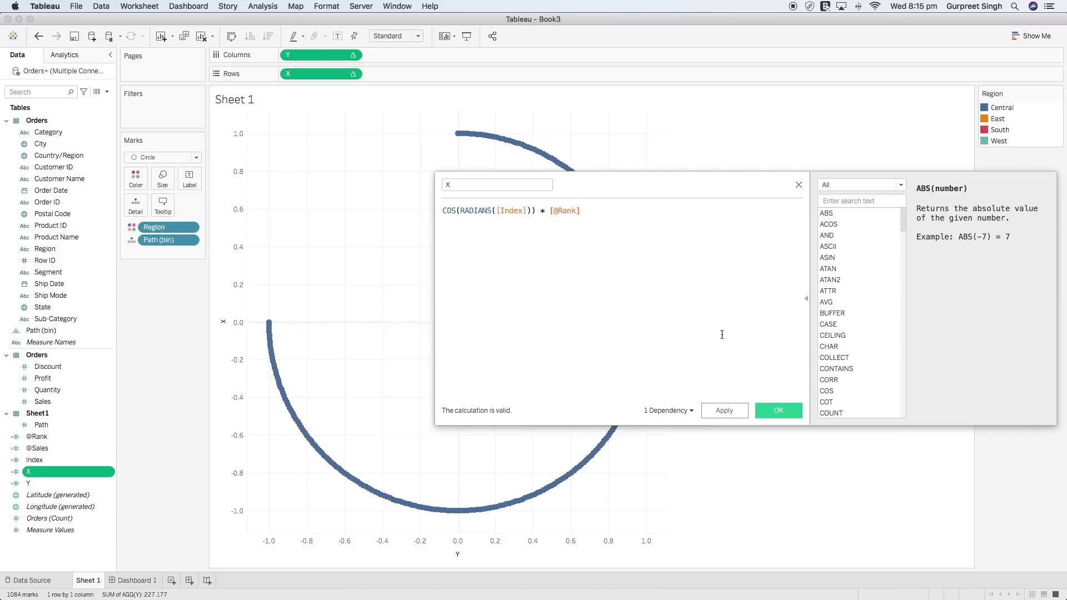
left_click(783, 414)
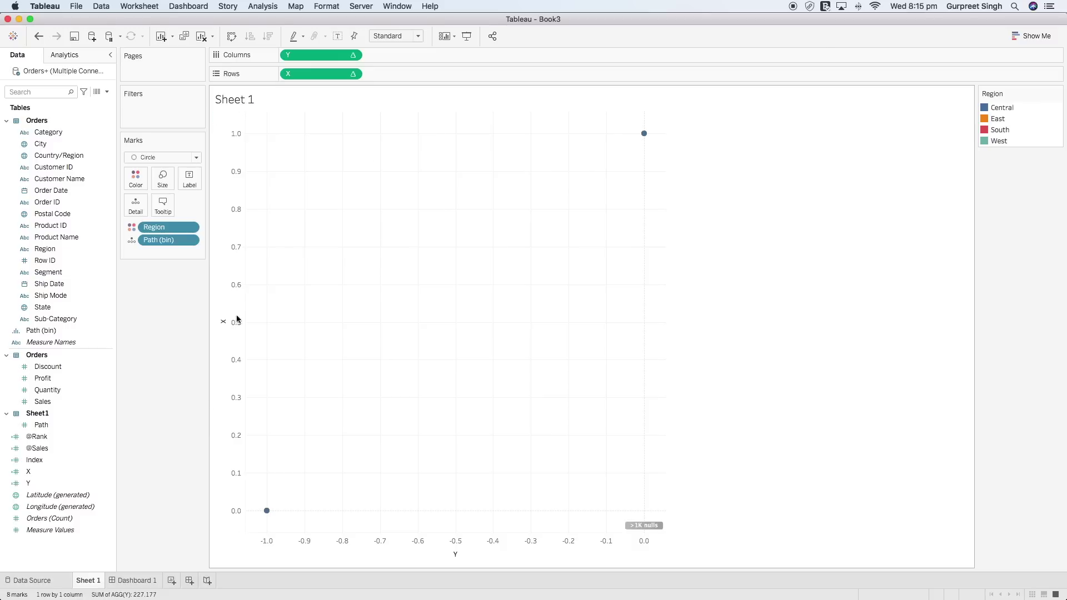
mouse_move(652, 142)
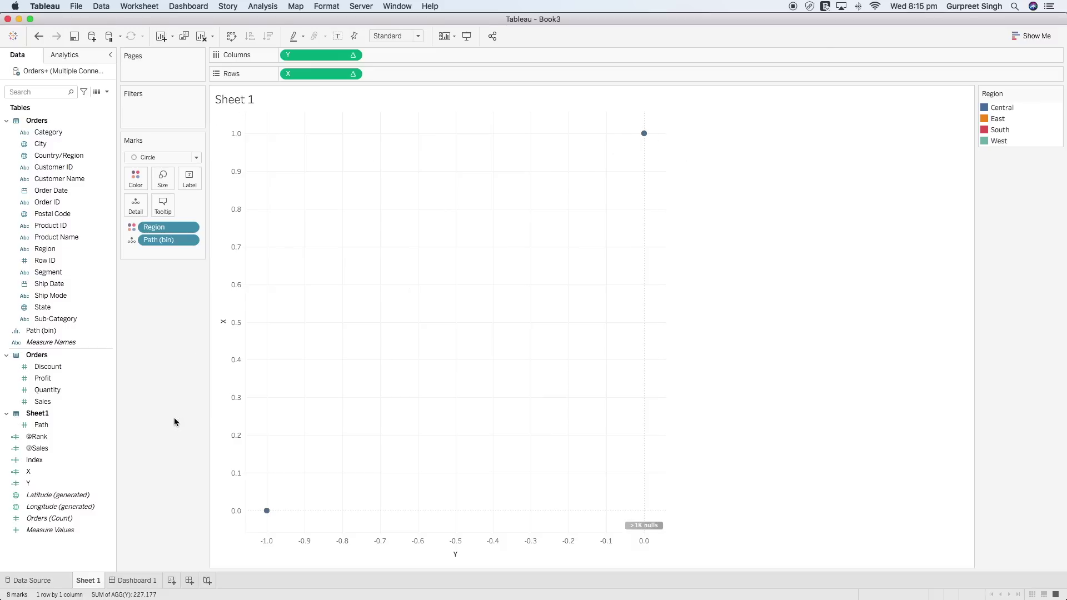
right_click(47, 484)
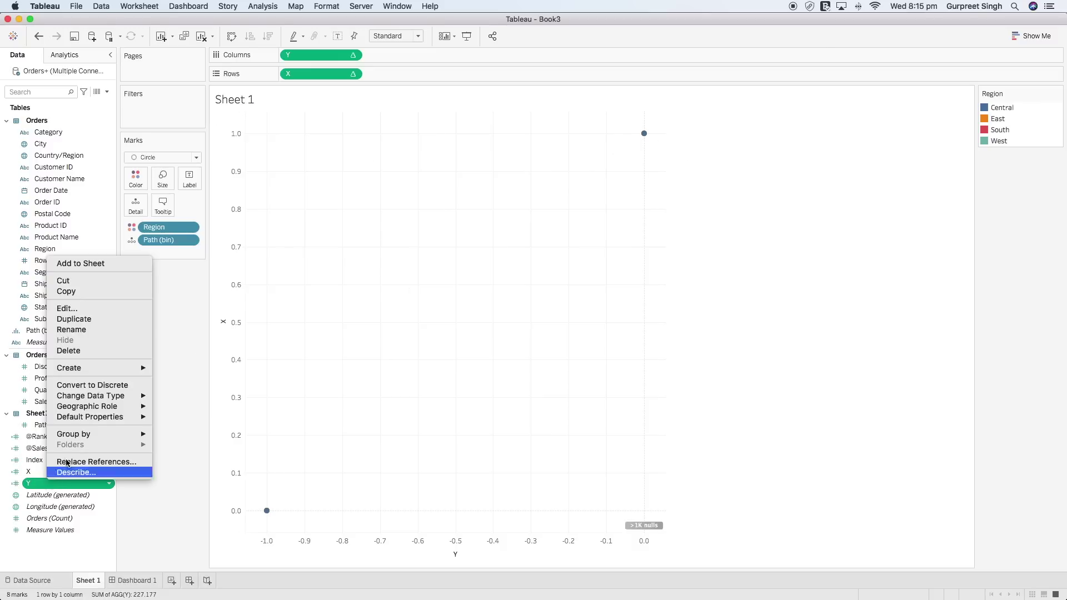
left_click(86, 307)
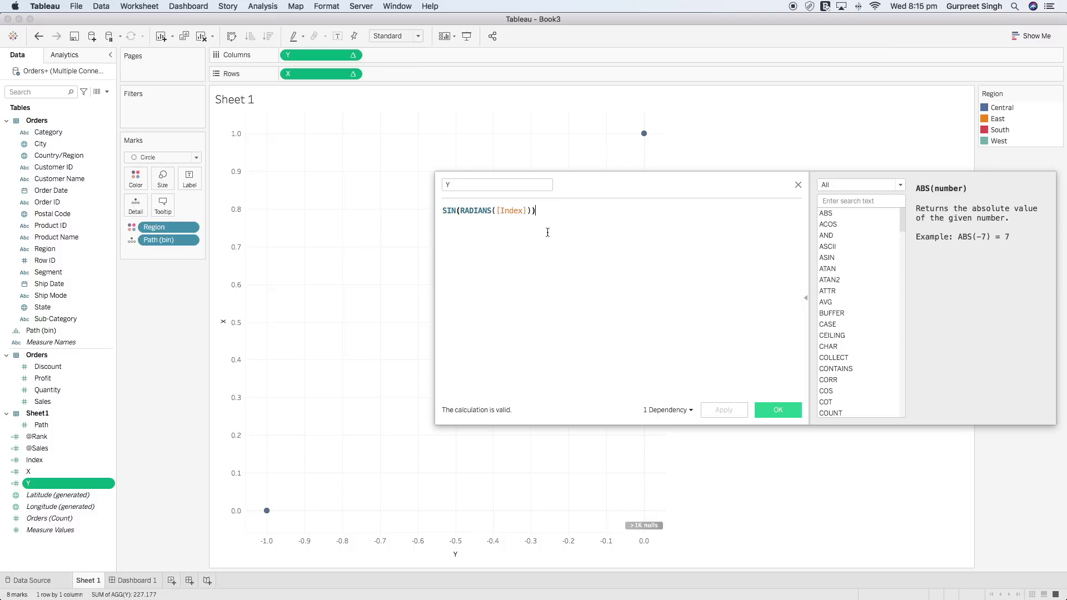
type("* @ran")
key("Return")
left_click(777, 410)
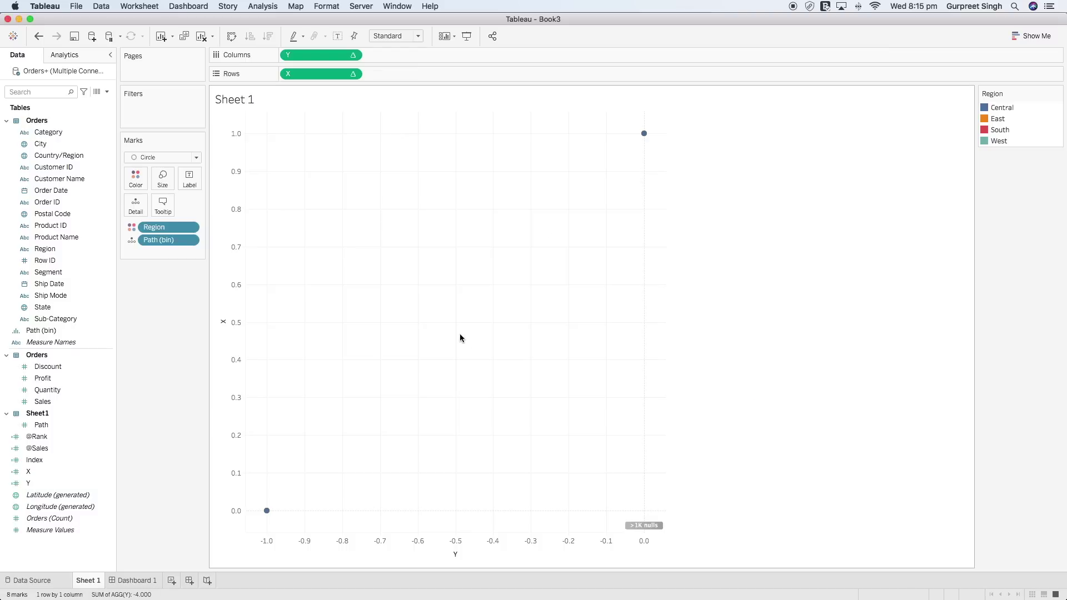
left_click(353, 55)
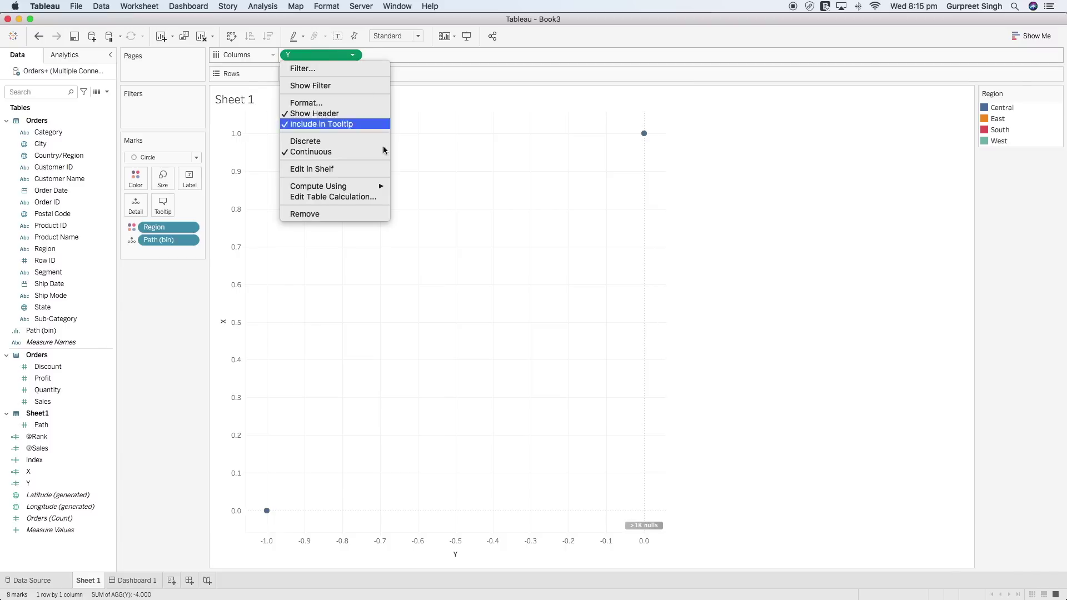
left_click(365, 197)
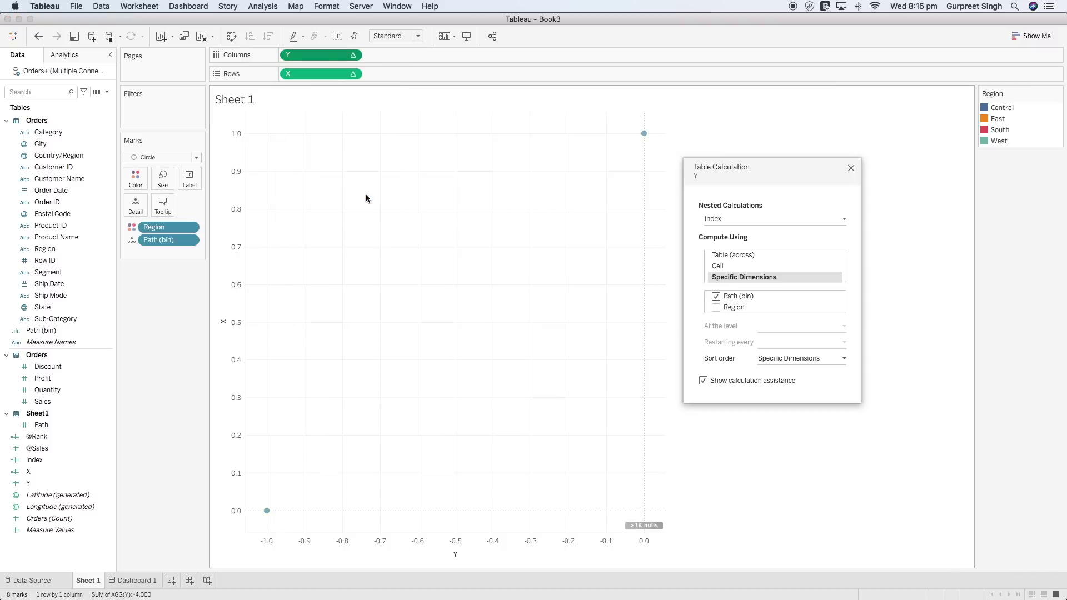
left_click(740, 220)
left_click(736, 239)
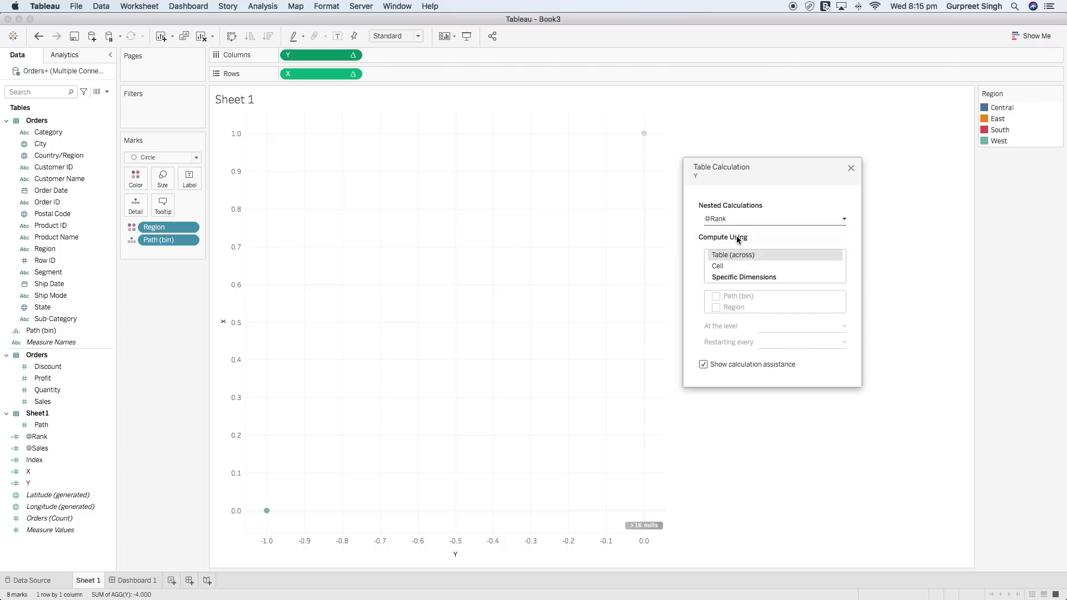
left_click(721, 309)
left_click(726, 278)
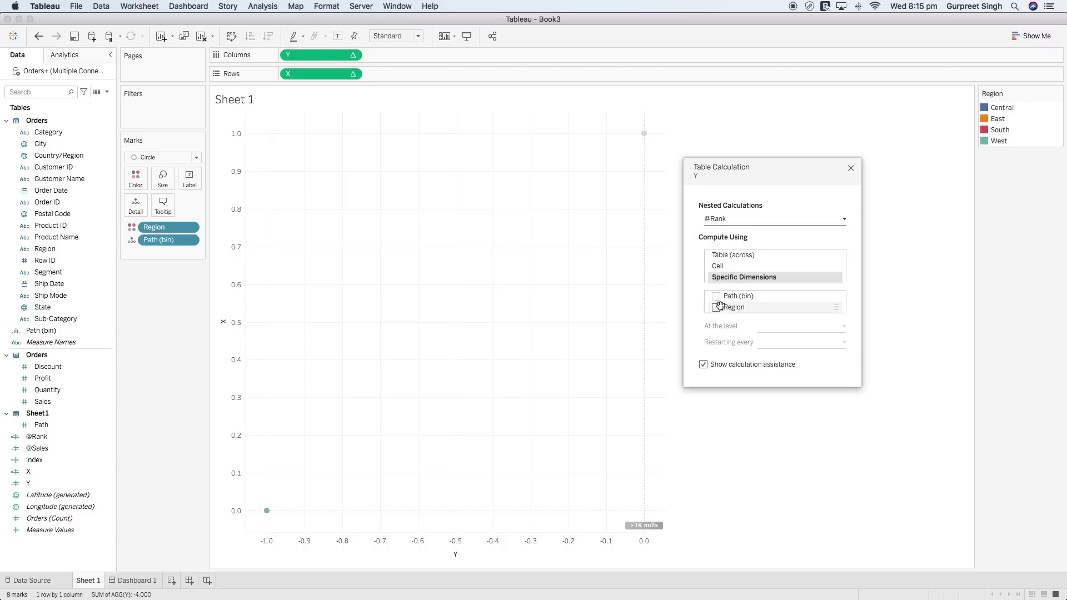
left_click(716, 307)
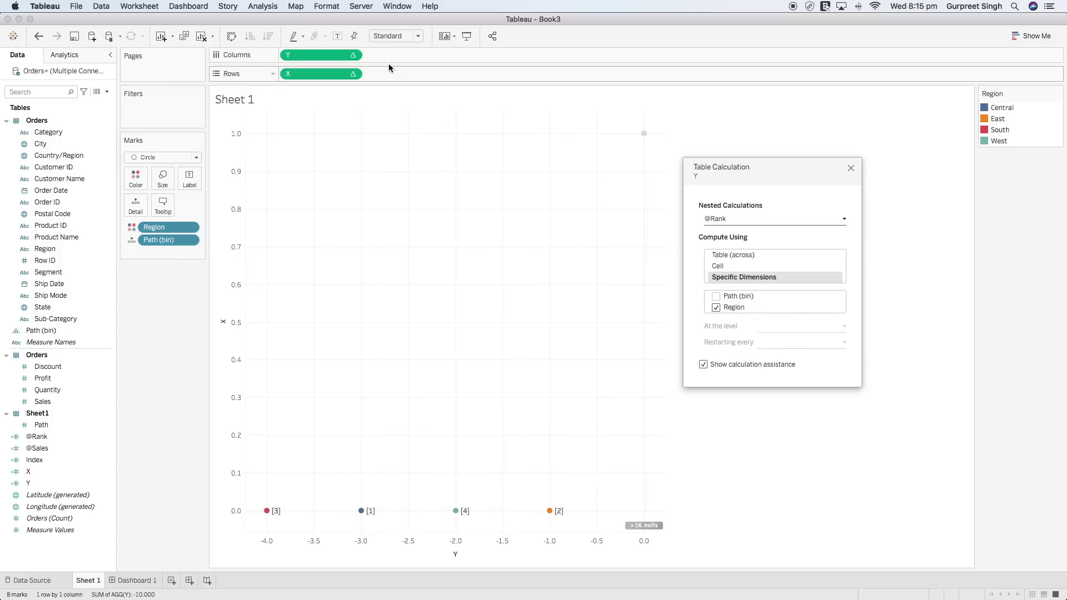
left_click(756, 219)
left_click(754, 221)
left_click(353, 73)
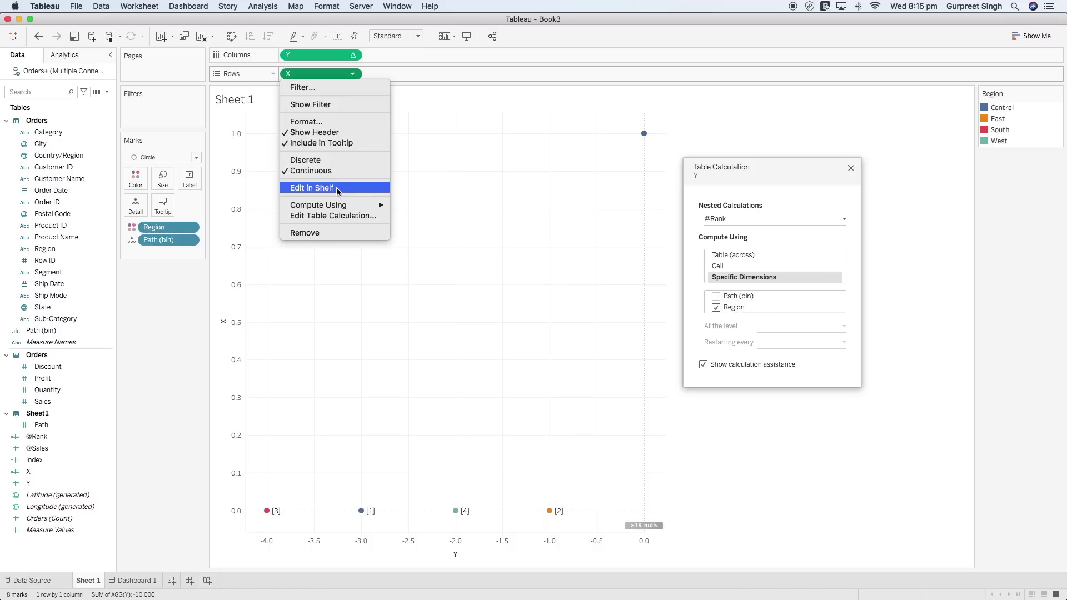
left_click(340, 216)
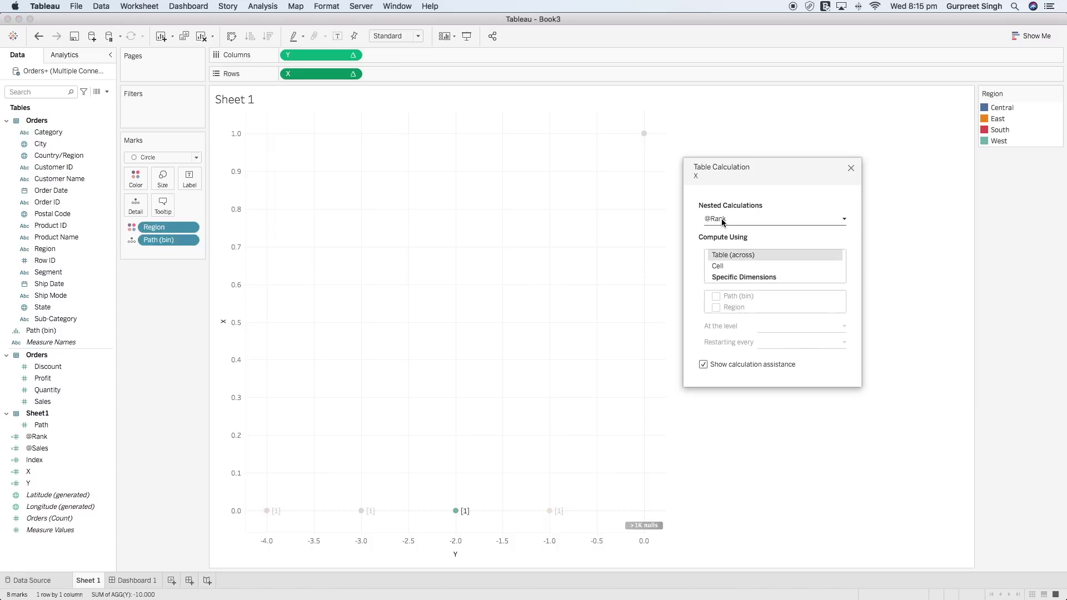
left_click(733, 277)
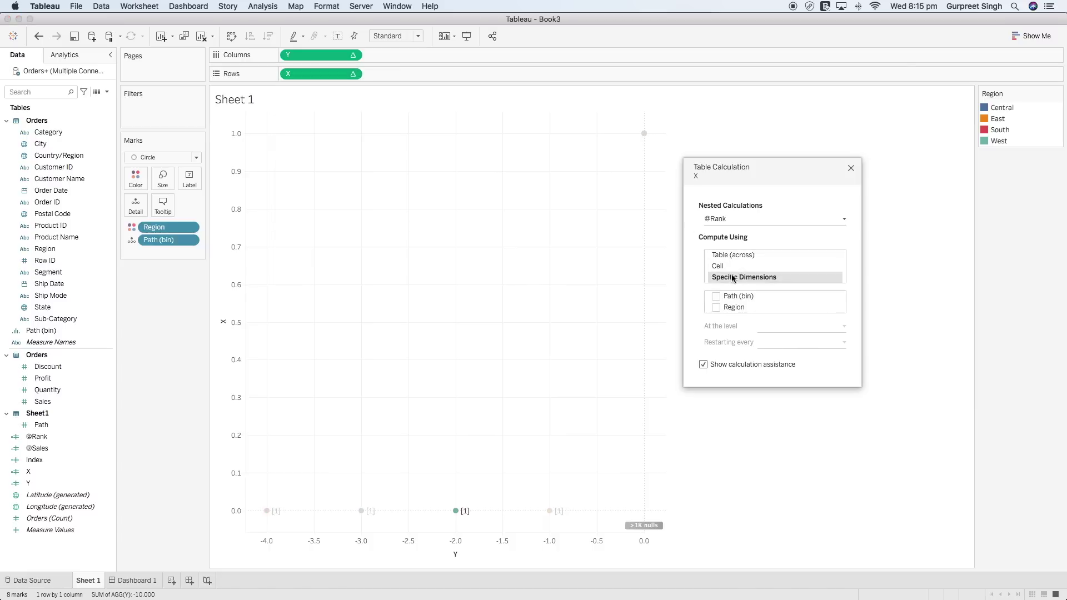
left_click(716, 308)
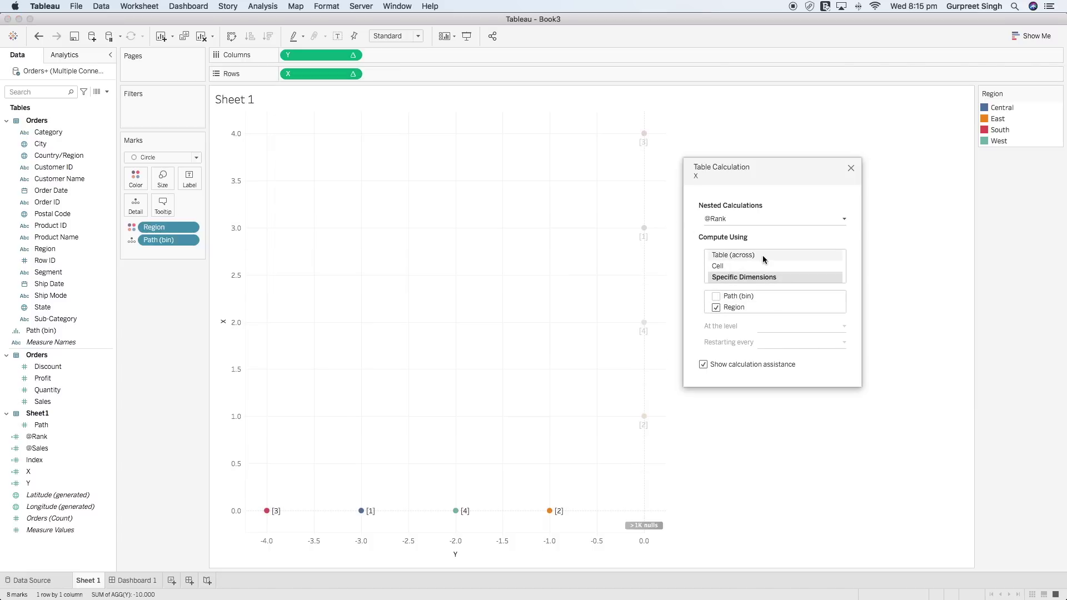
left_click_drag(799, 167, 831, 151)
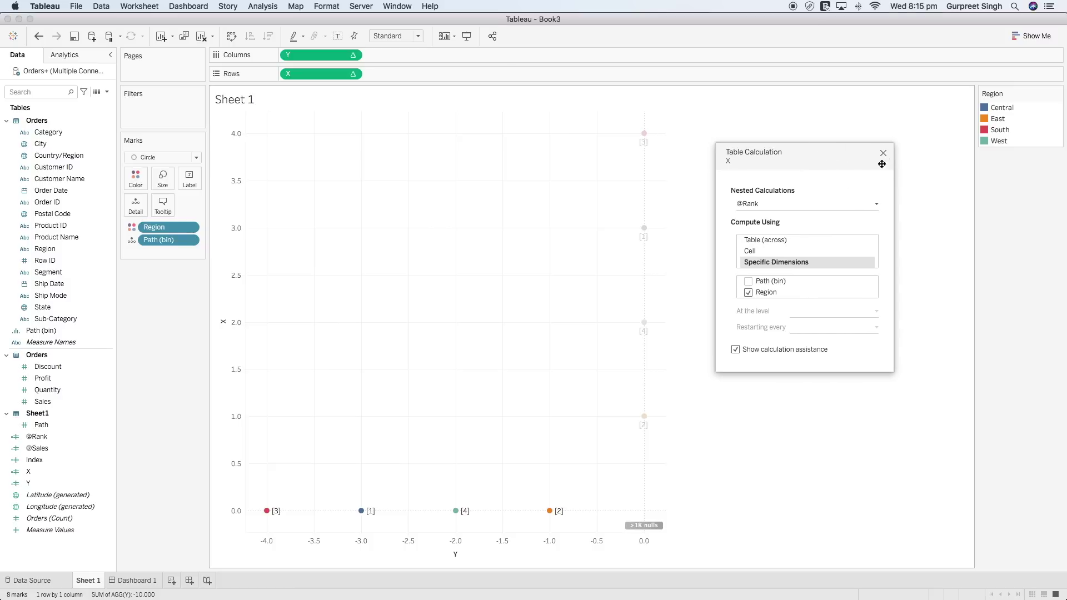
left_click(793, 204)
left_click(780, 233)
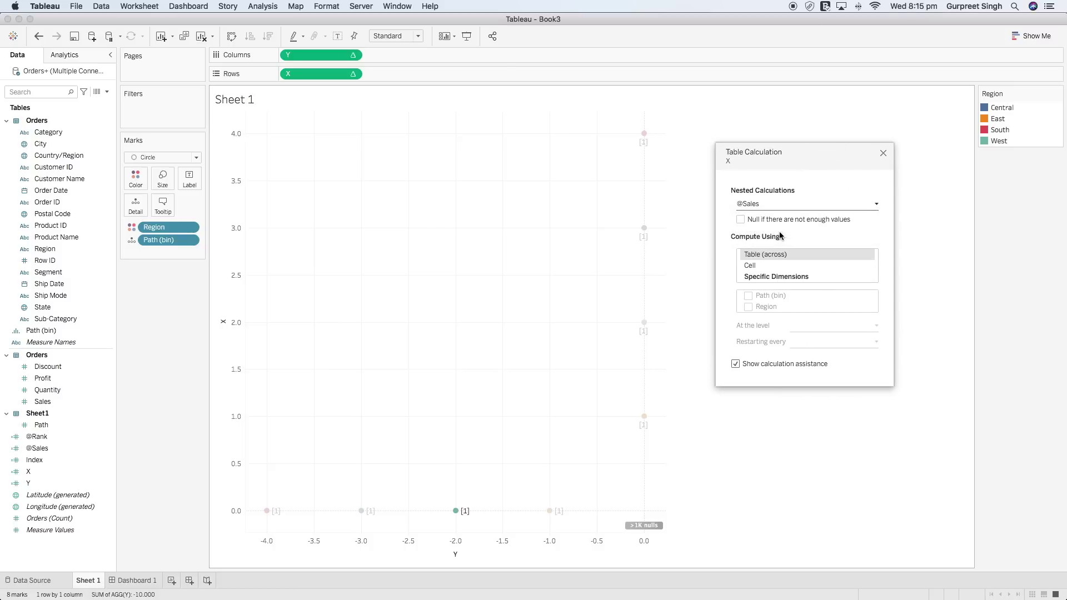
left_click(751, 294)
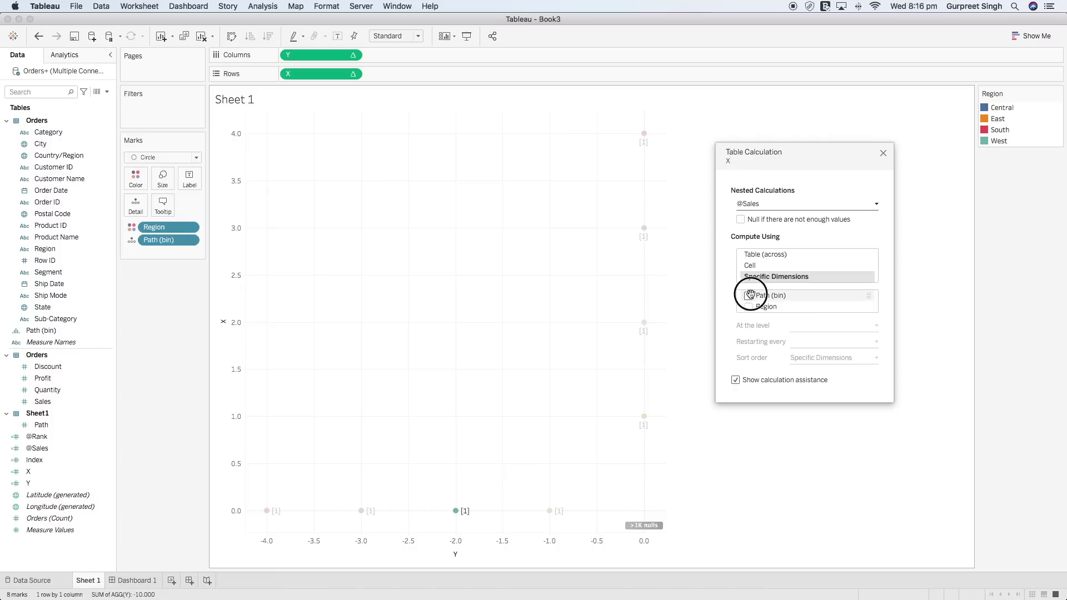
left_click(354, 56)
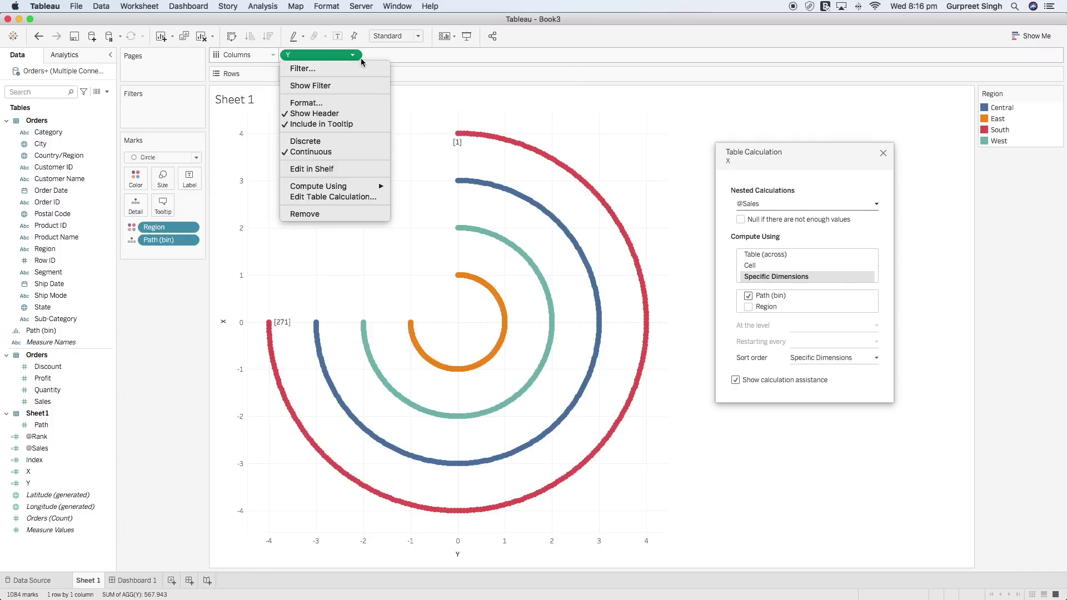
left_click(357, 198)
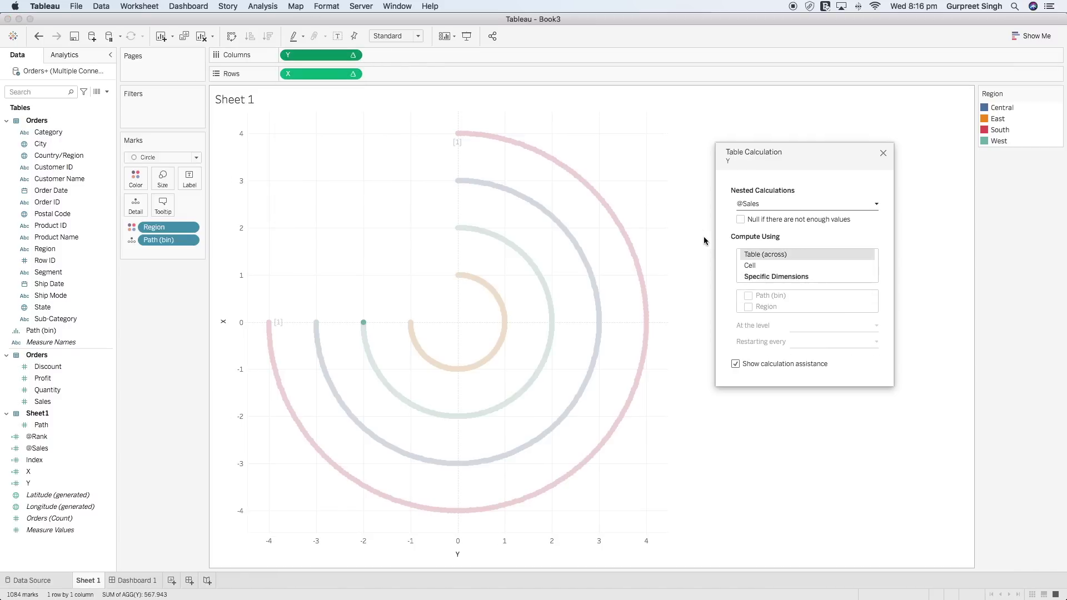
left_click(757, 278)
left_click(749, 297)
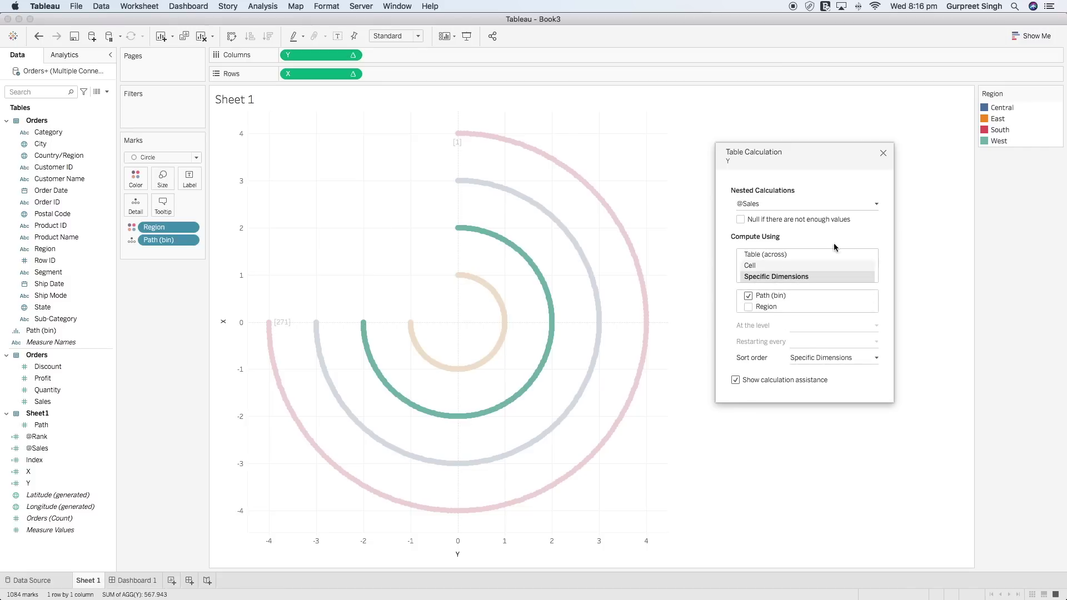
left_click(884, 155)
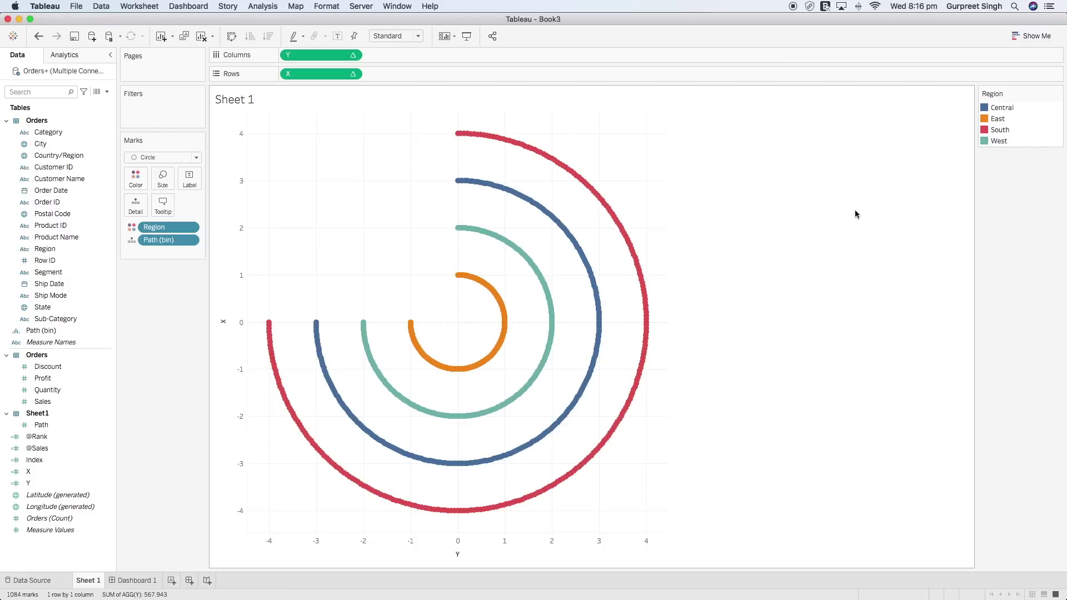
mouse_move(475, 139)
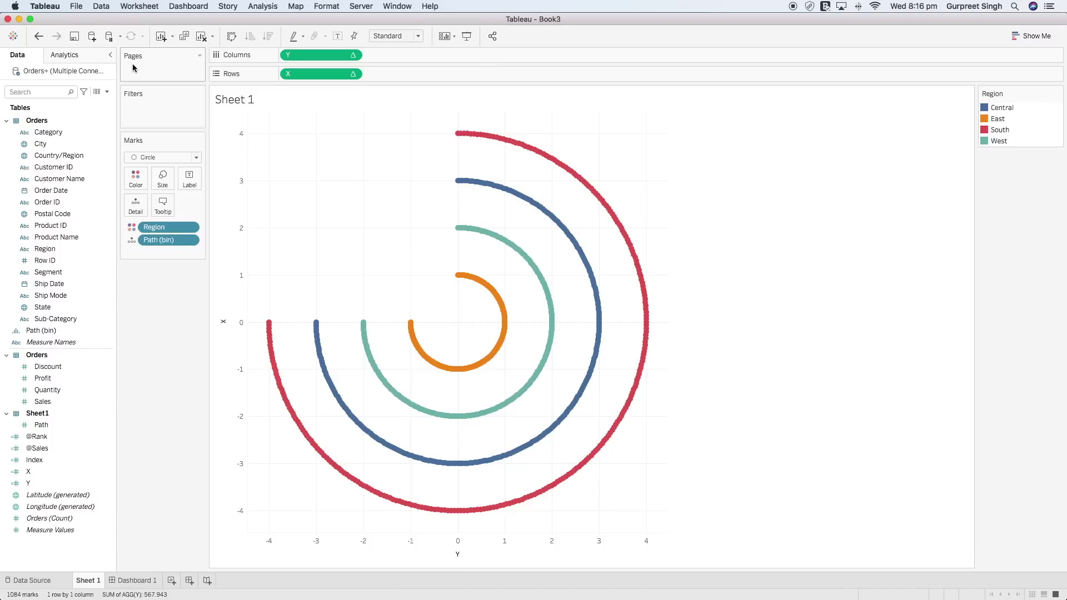
left_click(107, 92)
left_click(97, 104)
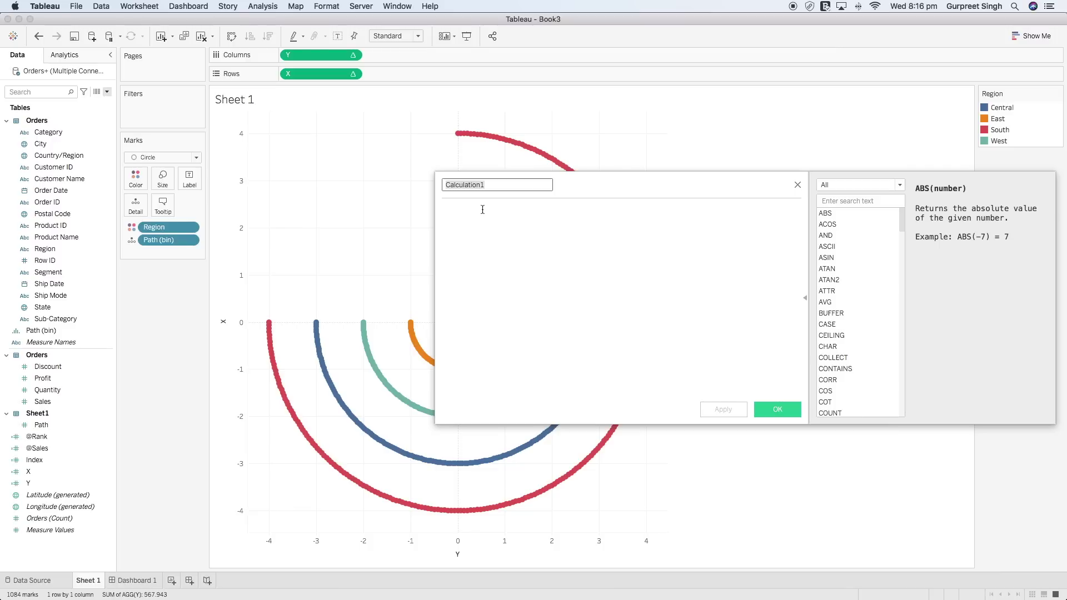
type("@Max")
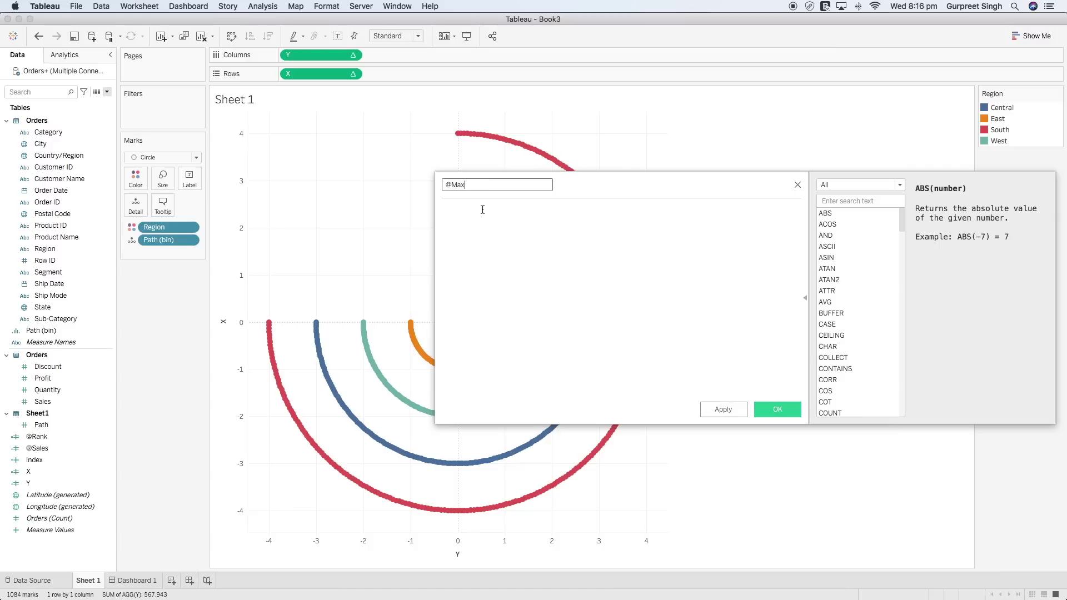
left_click(483, 209)
type("Window")
key("Down")
key("Down")
key("Down")
key("Down")
key("Down")
key("Down")
key("Down")
key("Down")
key("Down")
key("Down")
key("Down")
key("Return")
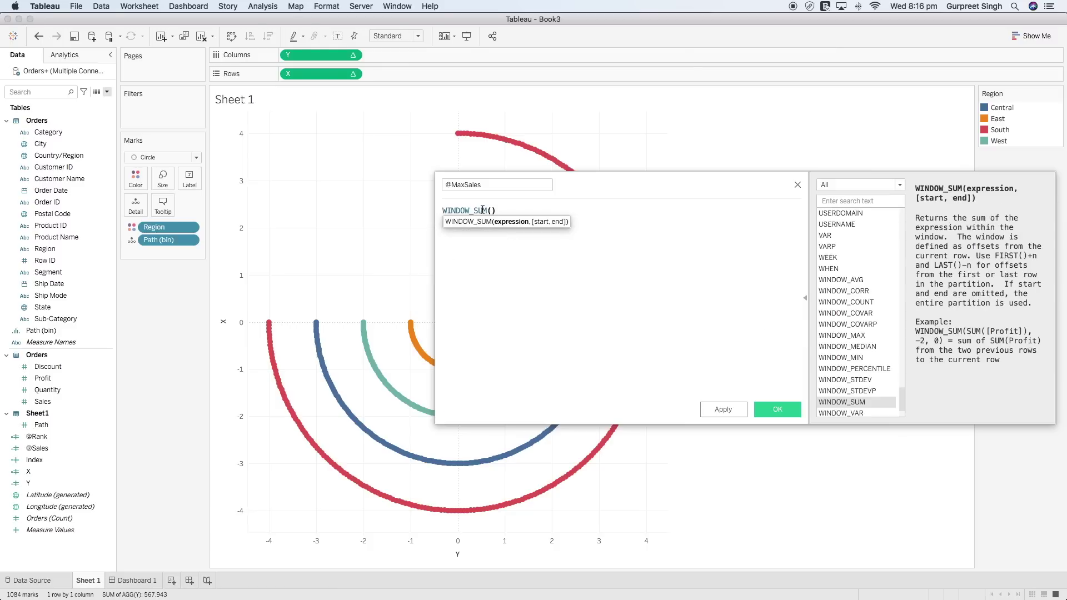
type("max")
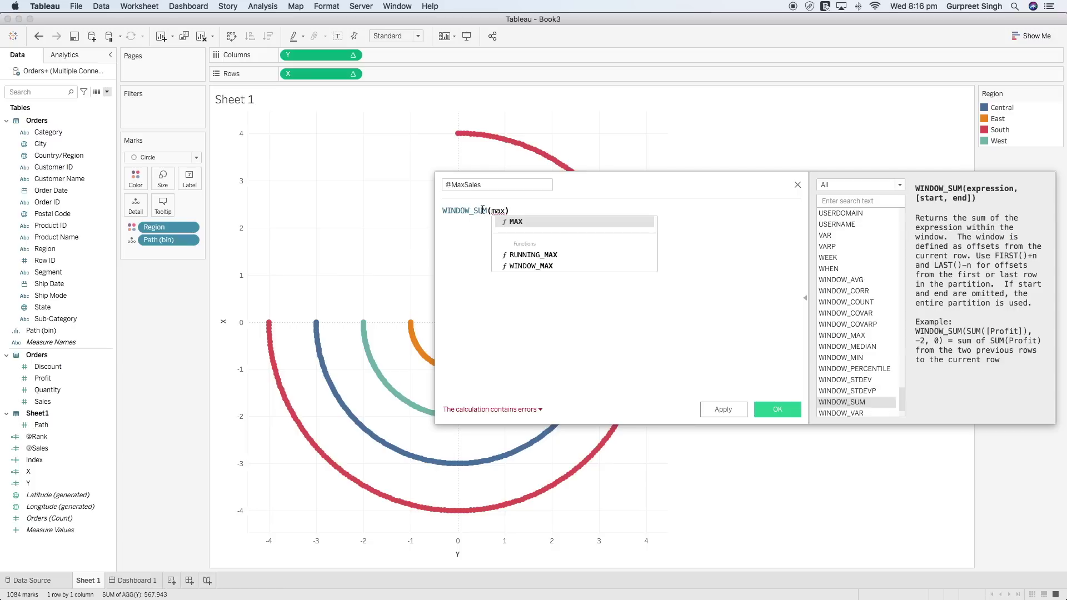
key("Return")
type("sal")
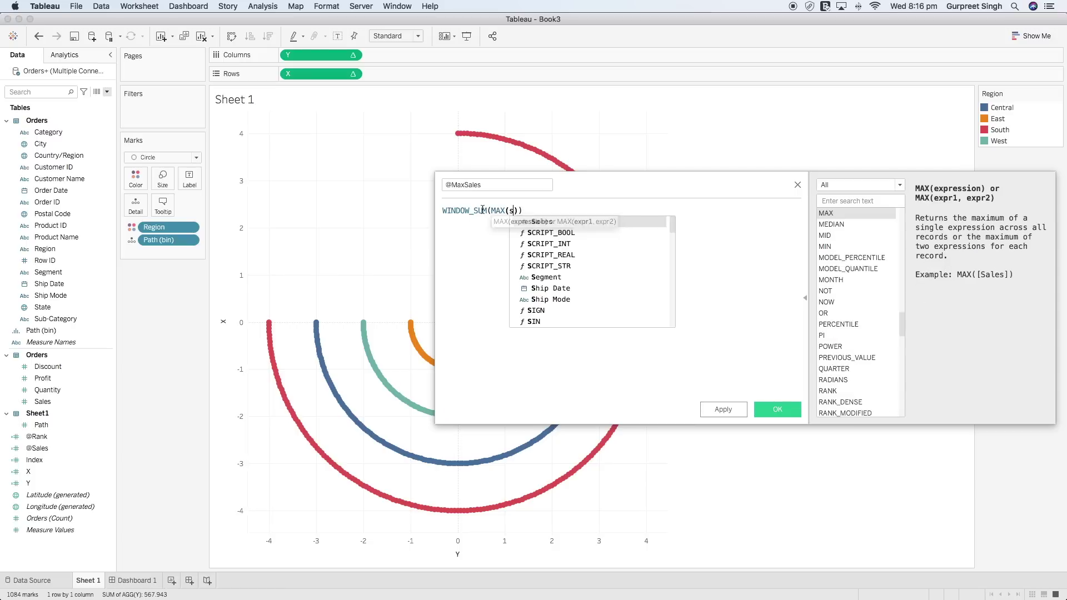
key("Return")
left_click(482, 210)
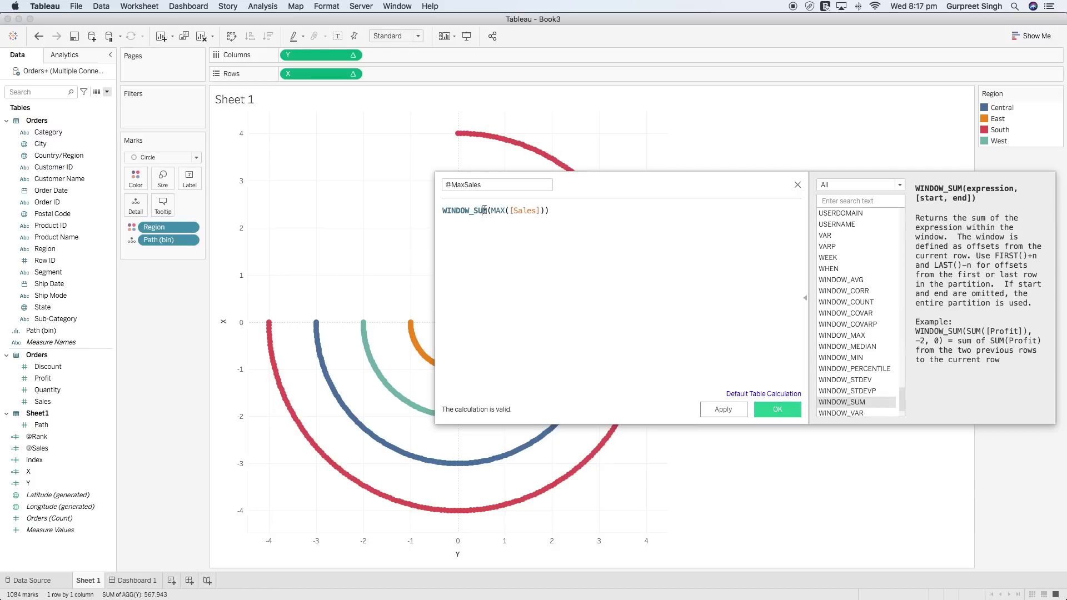
key("BackSpace")
key("BackSpace")
key("BackSpace")
type("max")
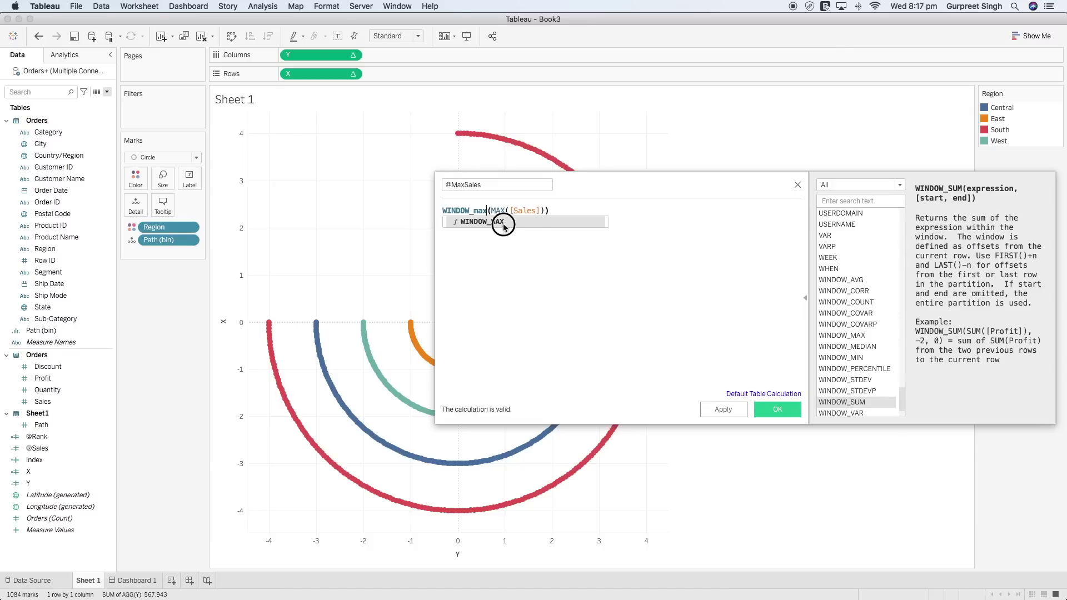
left_click(499, 222)
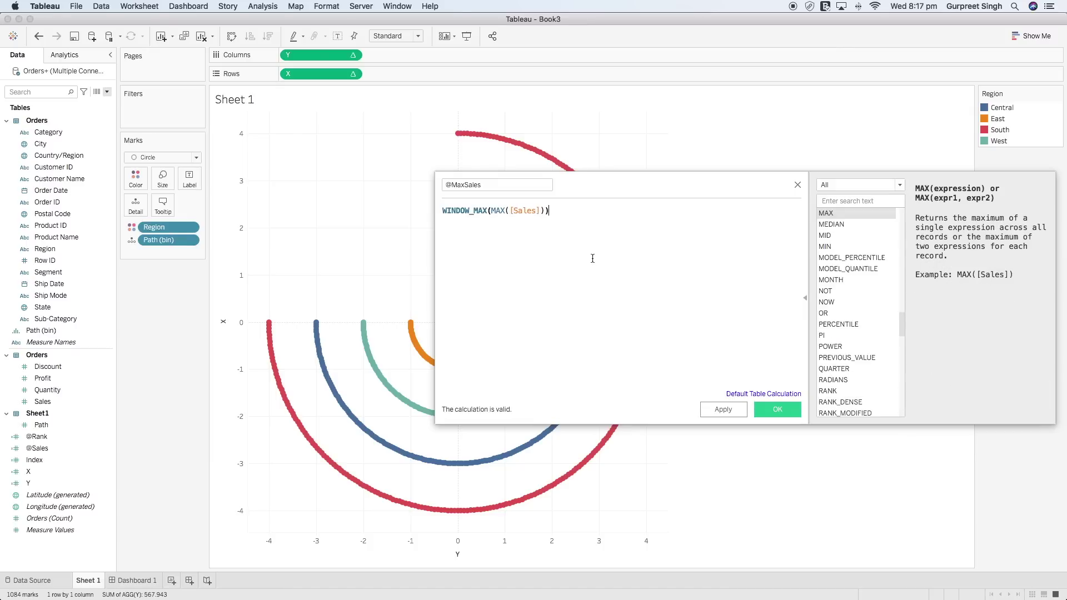
left_click(783, 410)
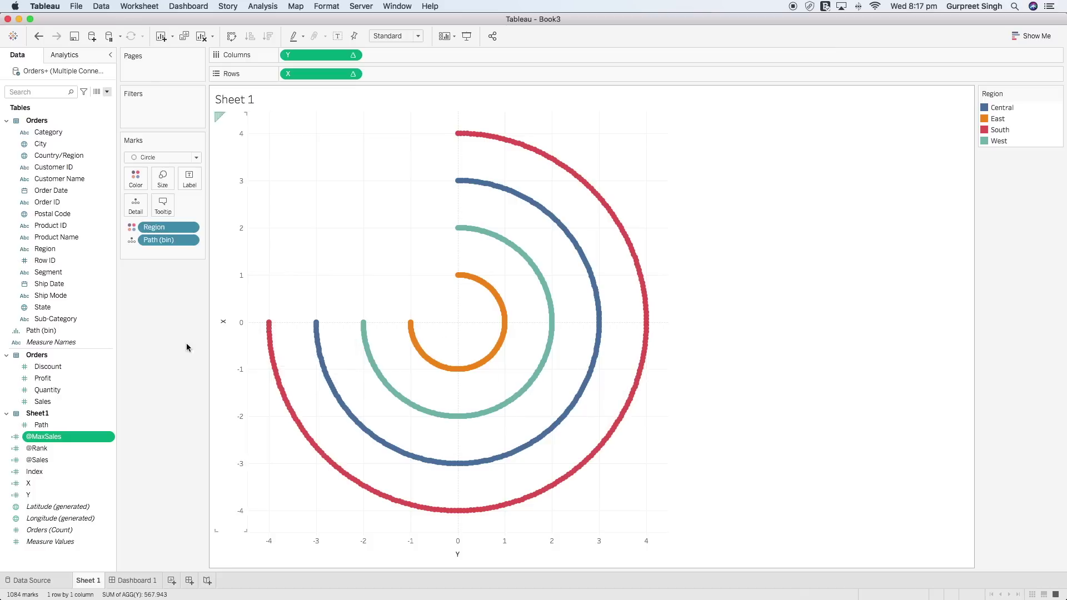
right_click(90, 437)
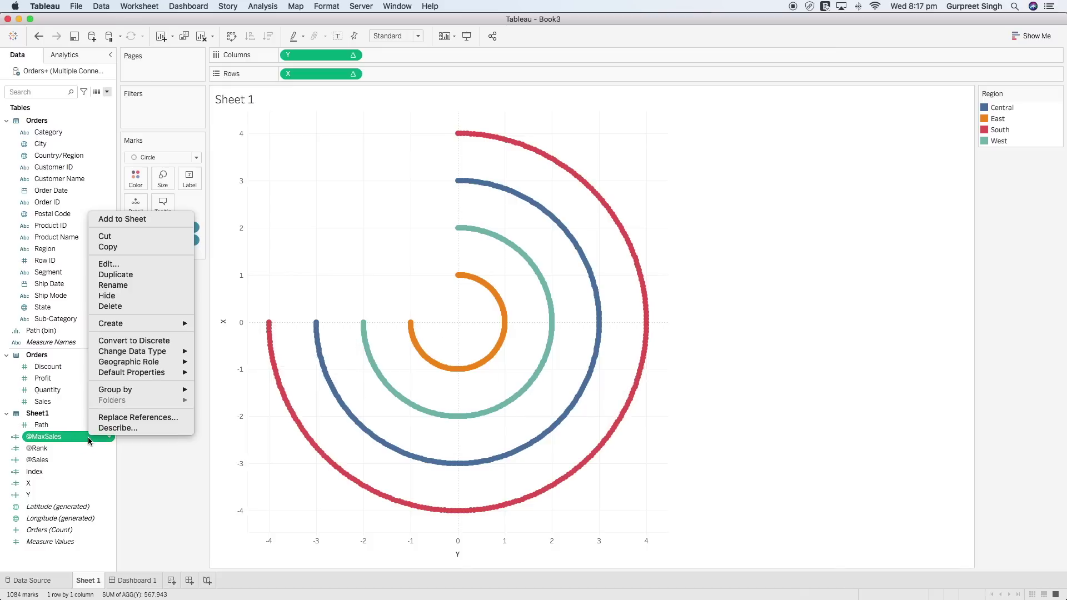
left_click(126, 265)
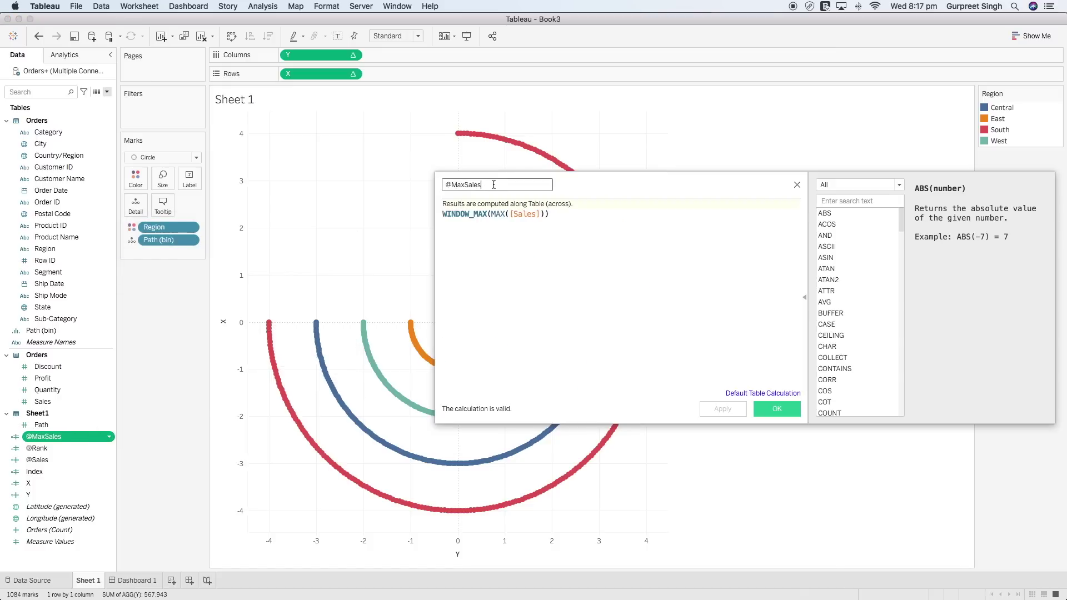
type("_AllRegions")
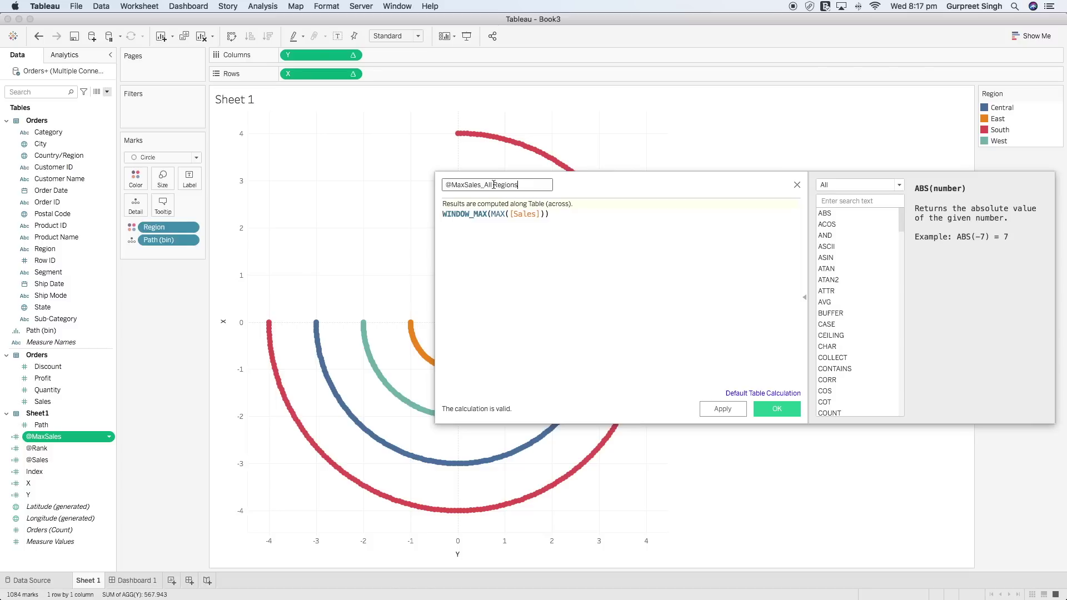
left_click(776, 409)
mouse_move(270, 327)
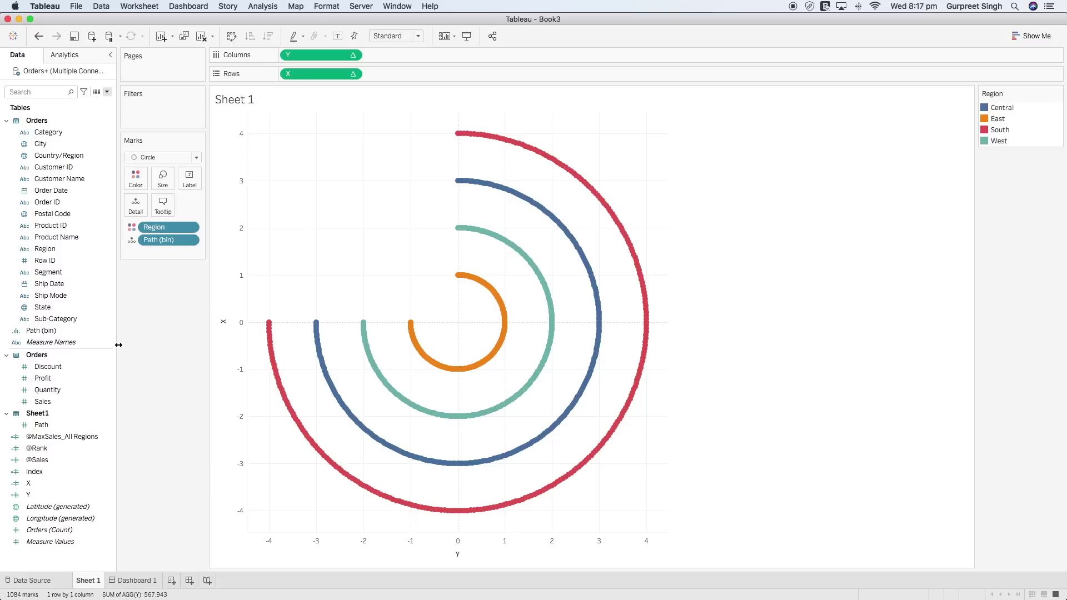
left_click(83, 439)
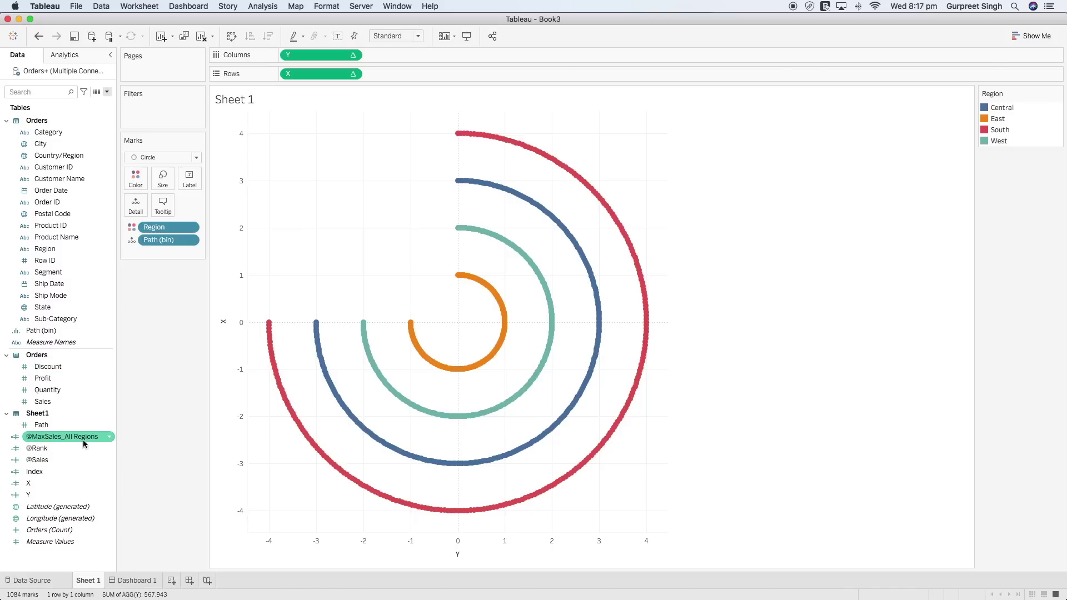
left_click(106, 92)
left_click(94, 103)
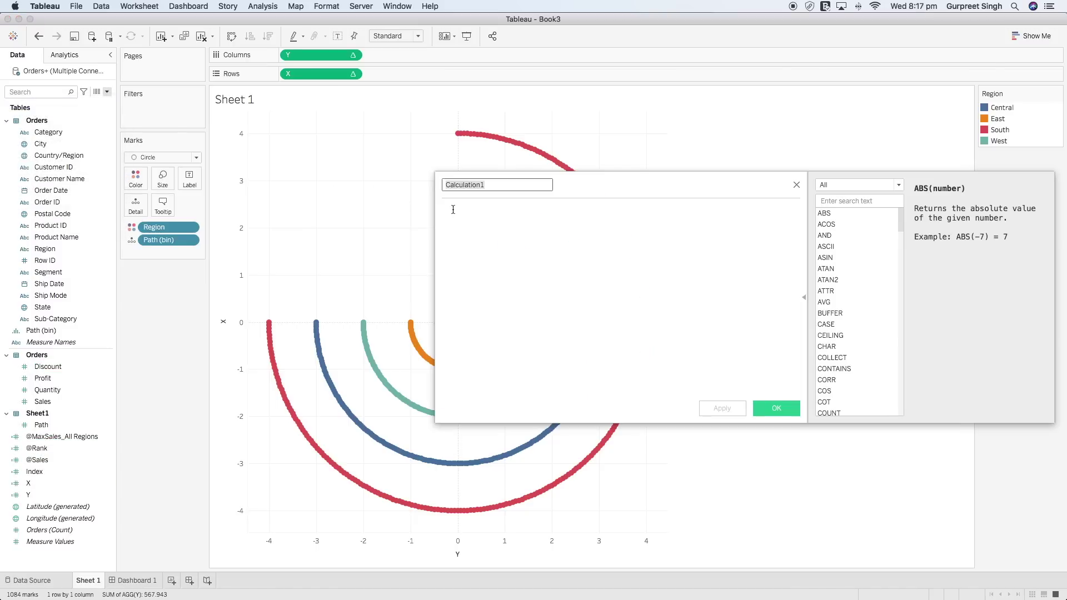
type("@Percentage")
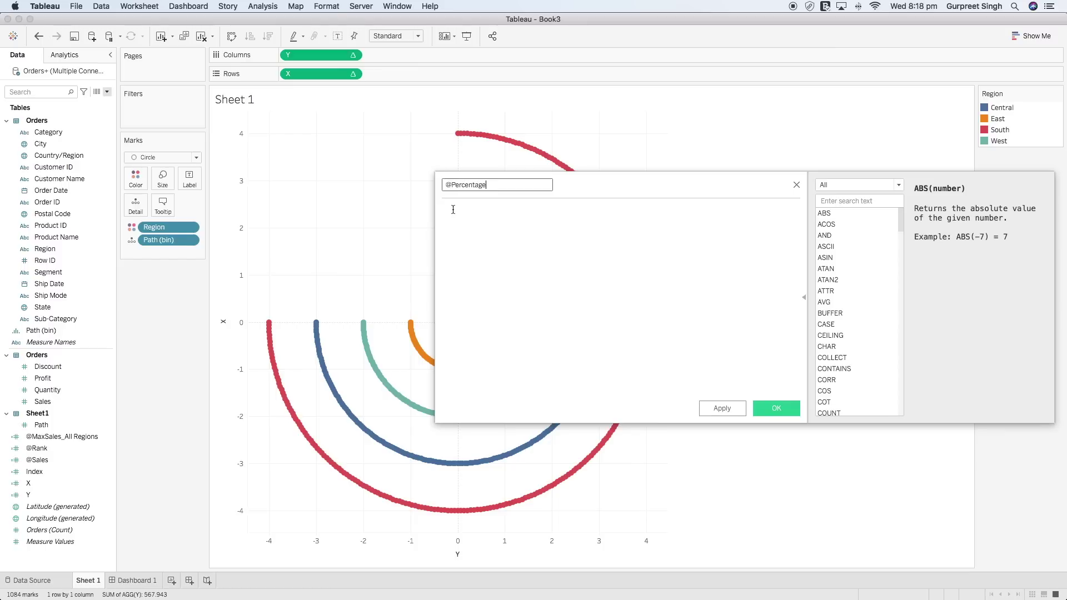
left_click(487, 233)
type("@S")
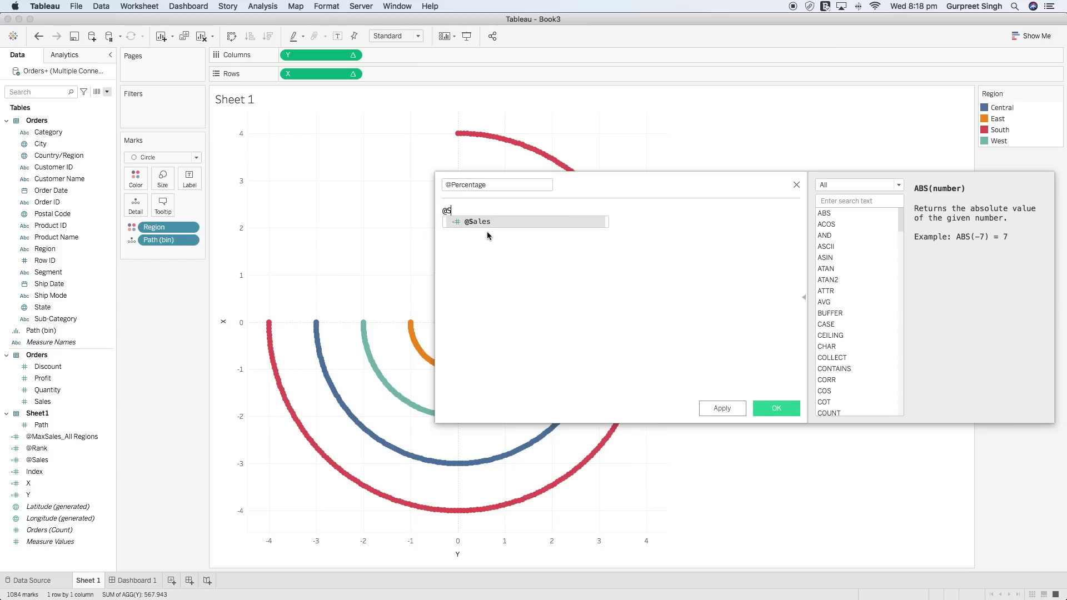
key("Return")
type("/")
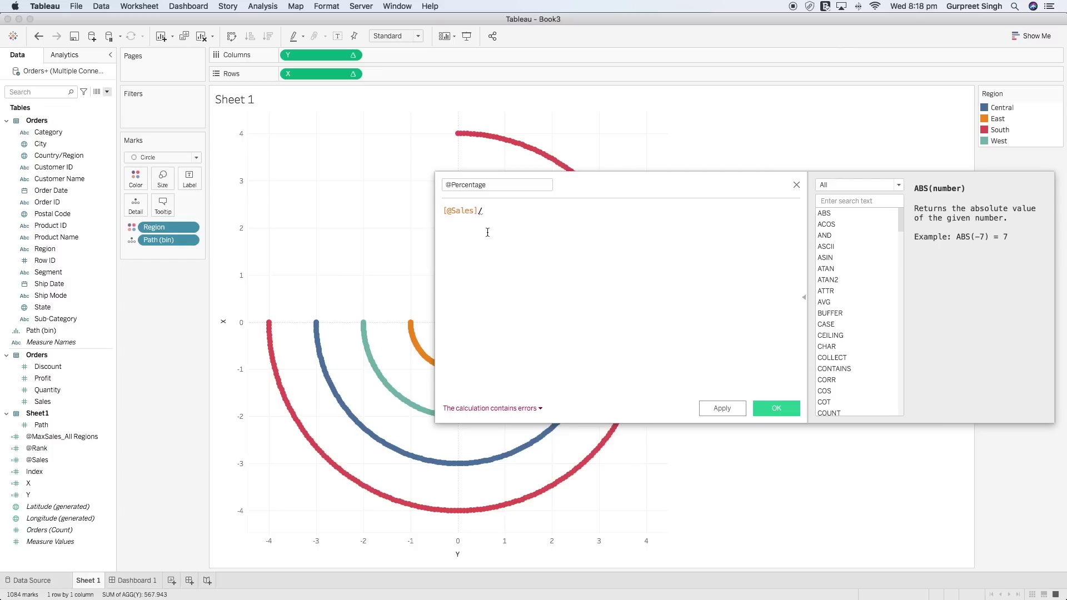
type("[@M")
key("Return")
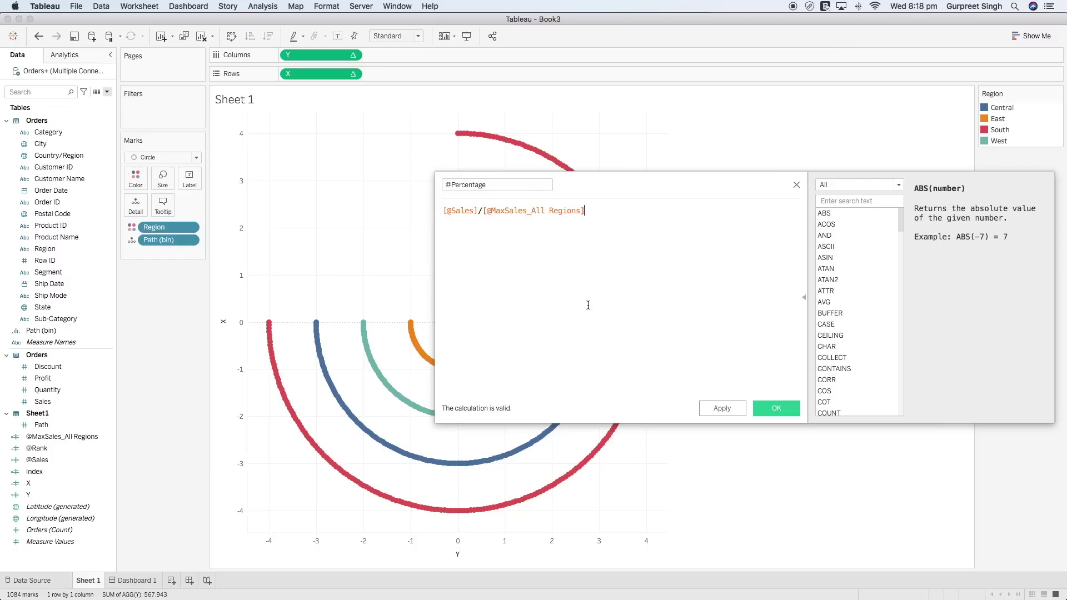
left_click(776, 408)
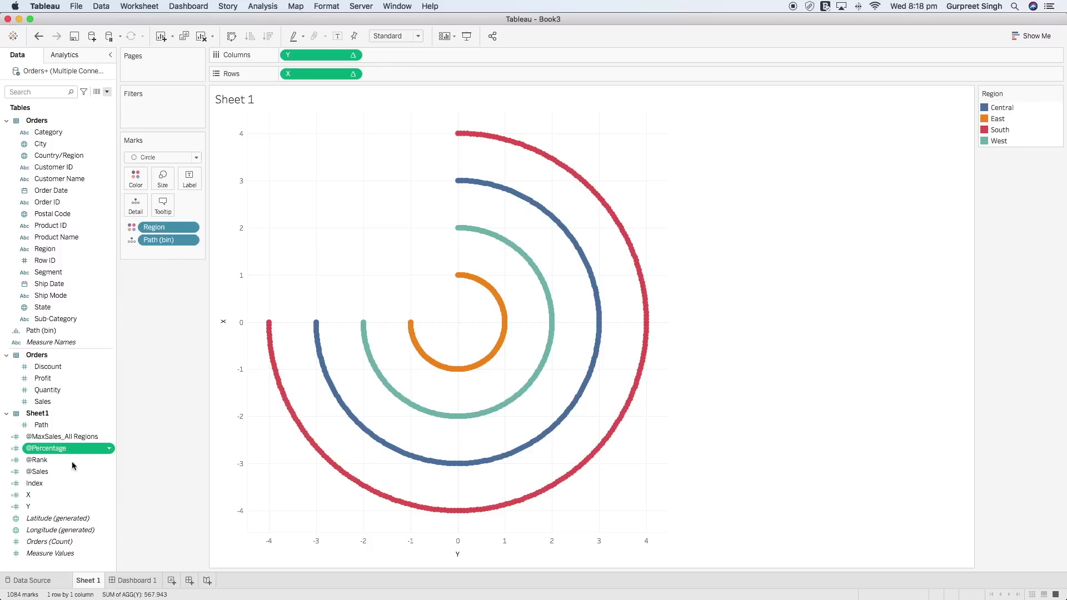
right_click(47, 498)
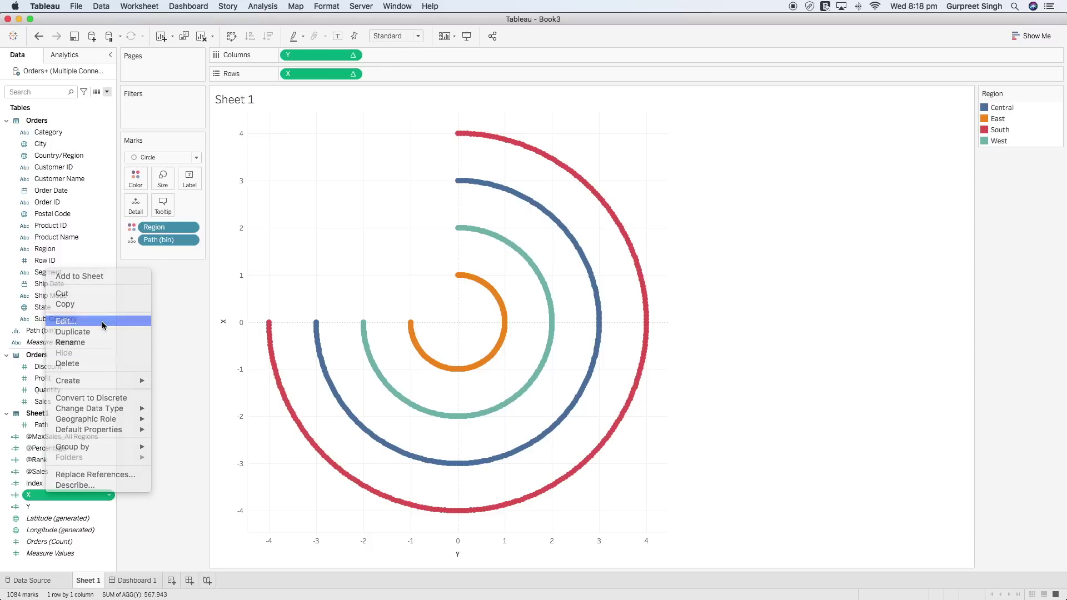
left_click(103, 323)
left_click(523, 221)
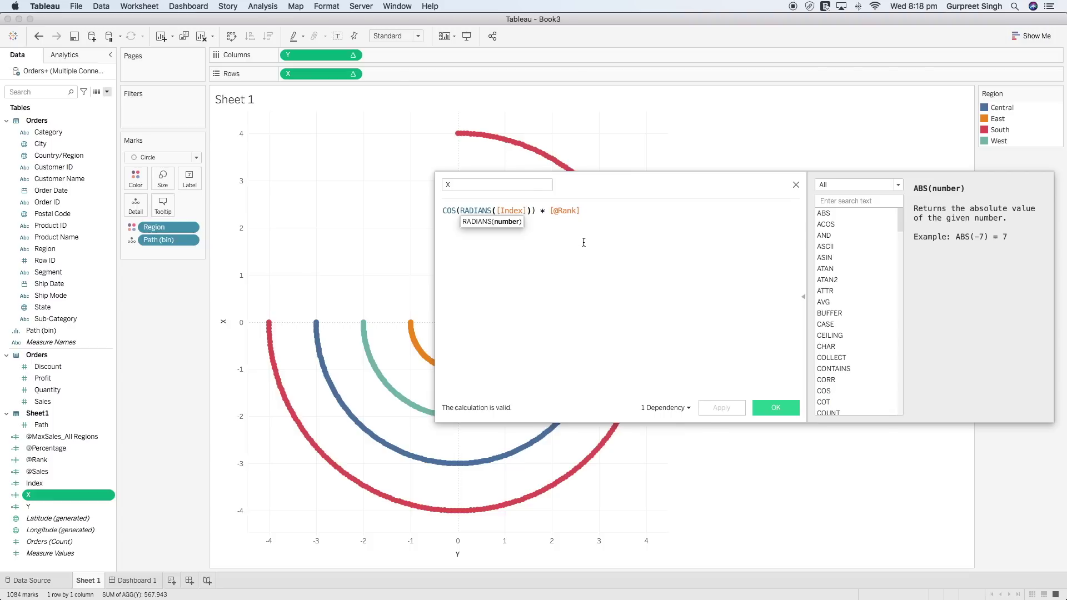
type("*")
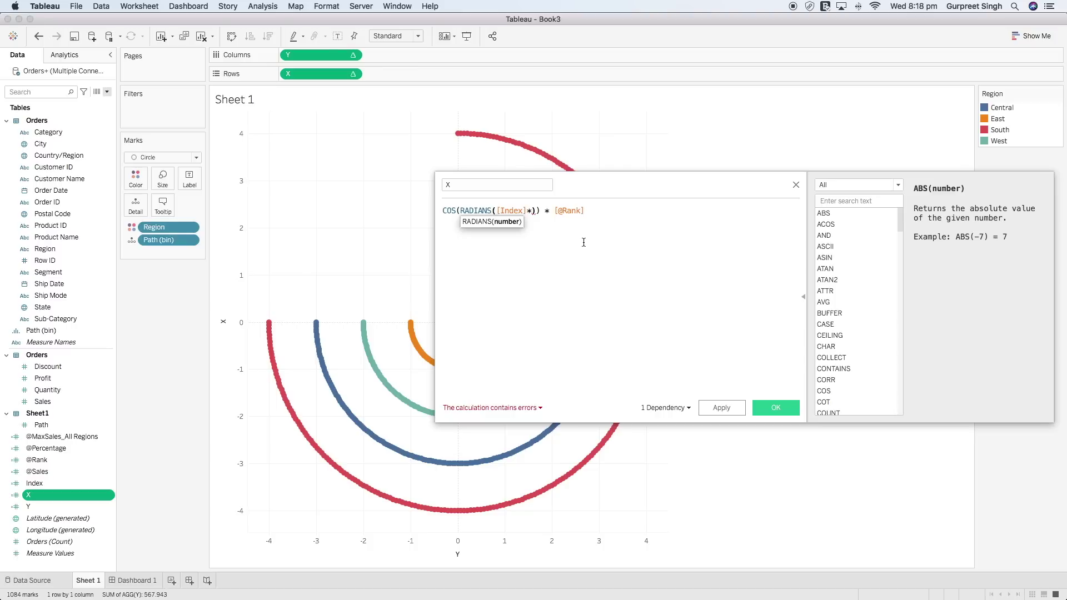
type("@p")
key("Return")
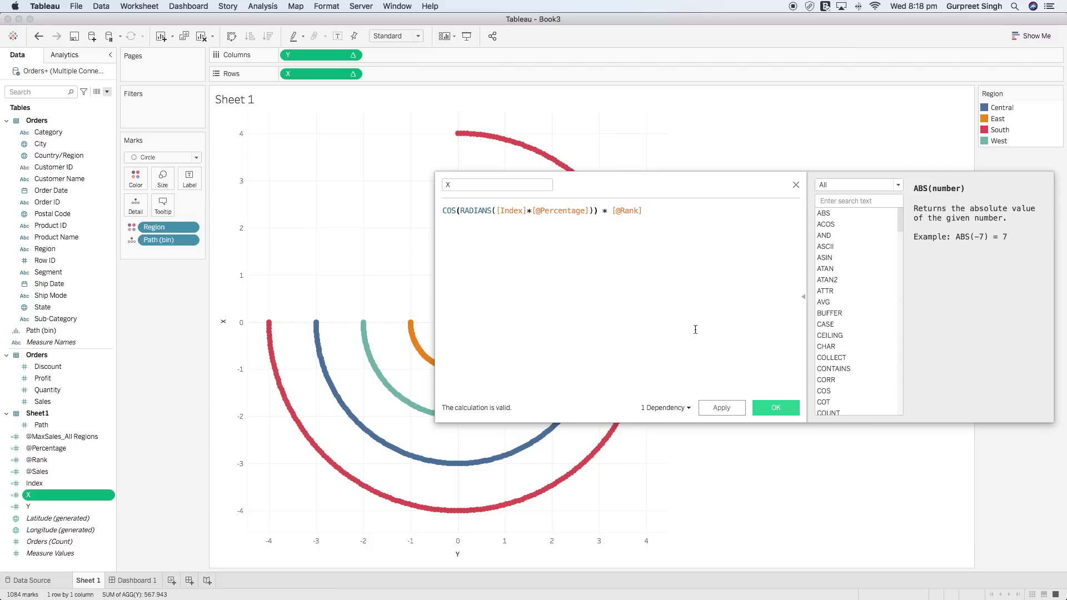
left_click(776, 408)
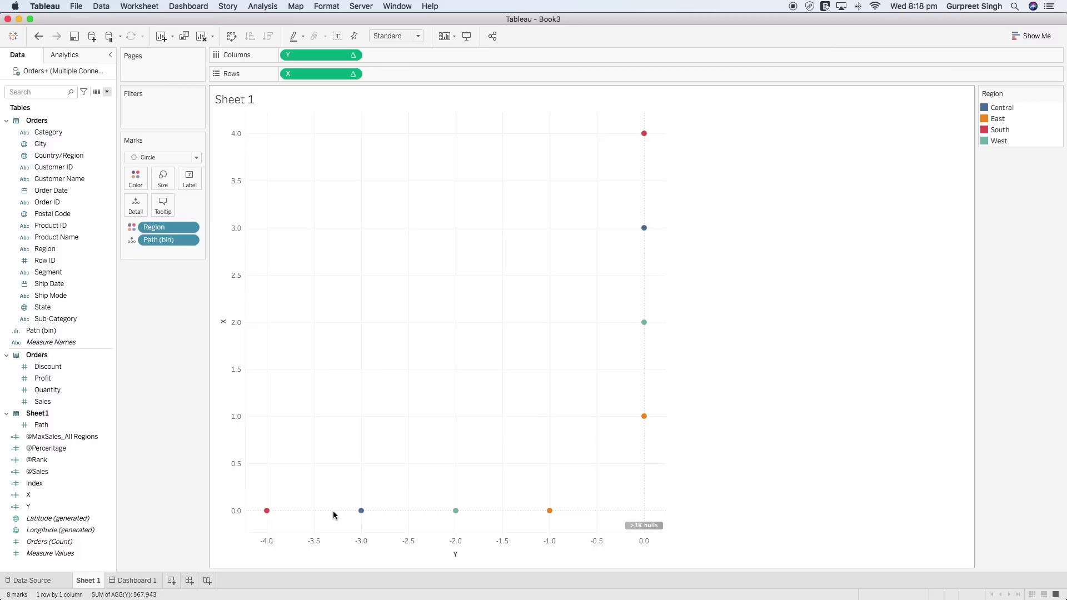
right_click(58, 507)
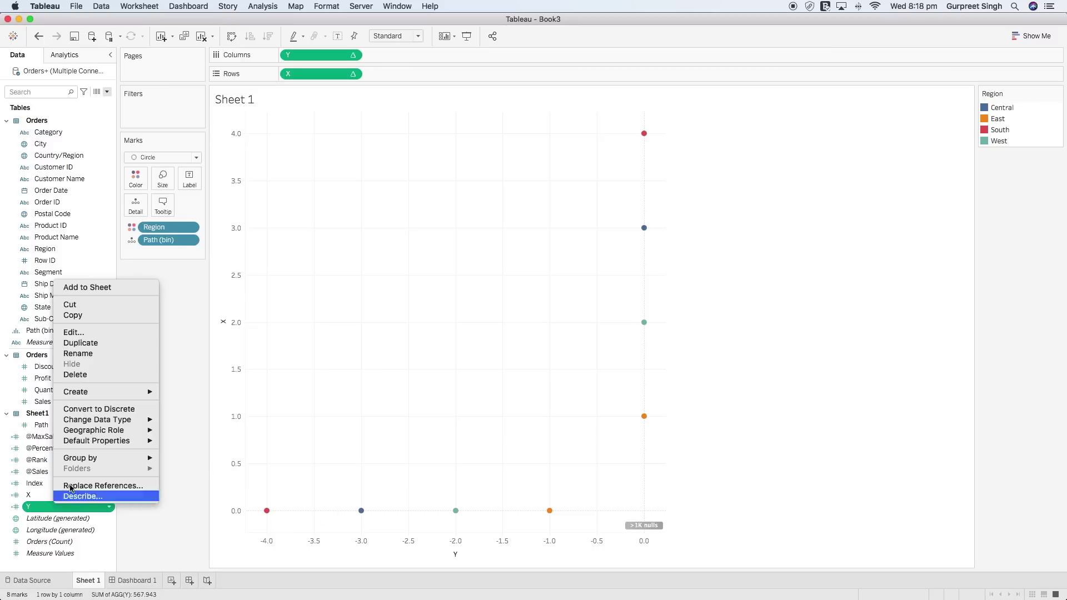
left_click(83, 332)
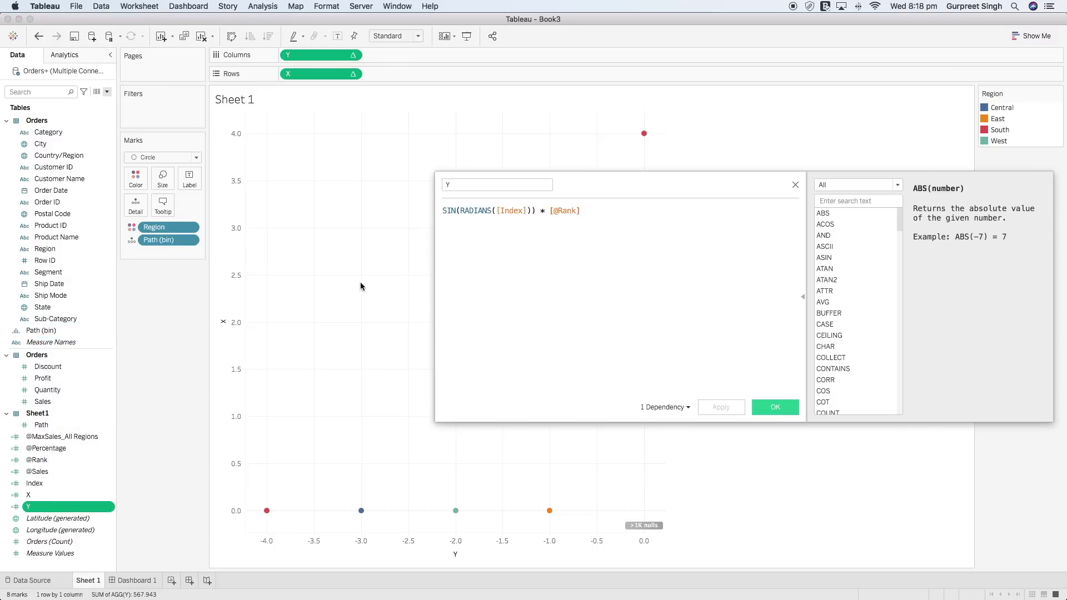
left_click(531, 211)
type("*per")
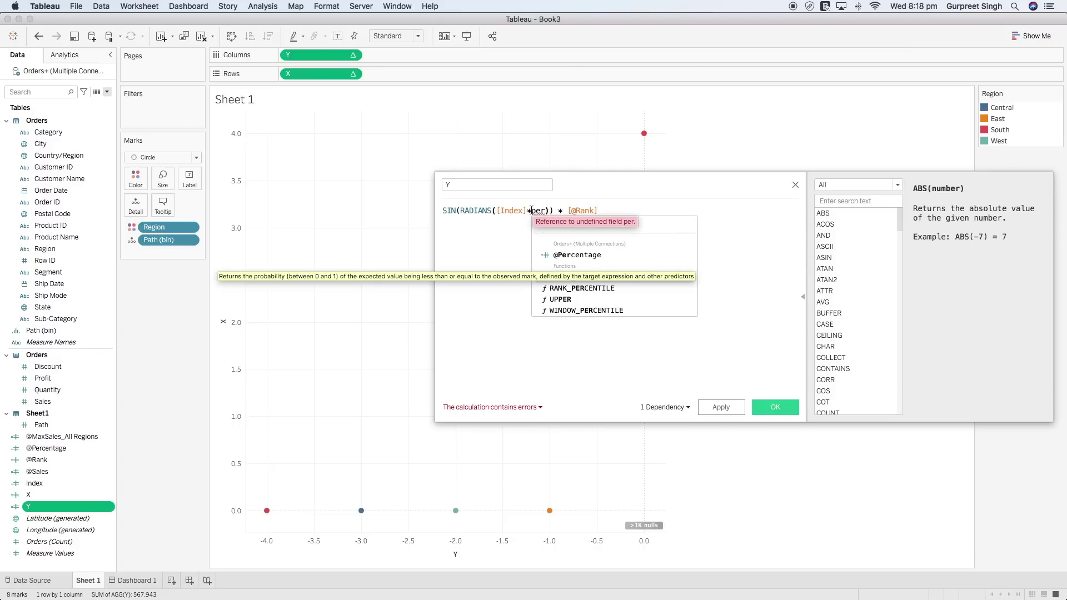
double_click(578, 255)
left_click(777, 407)
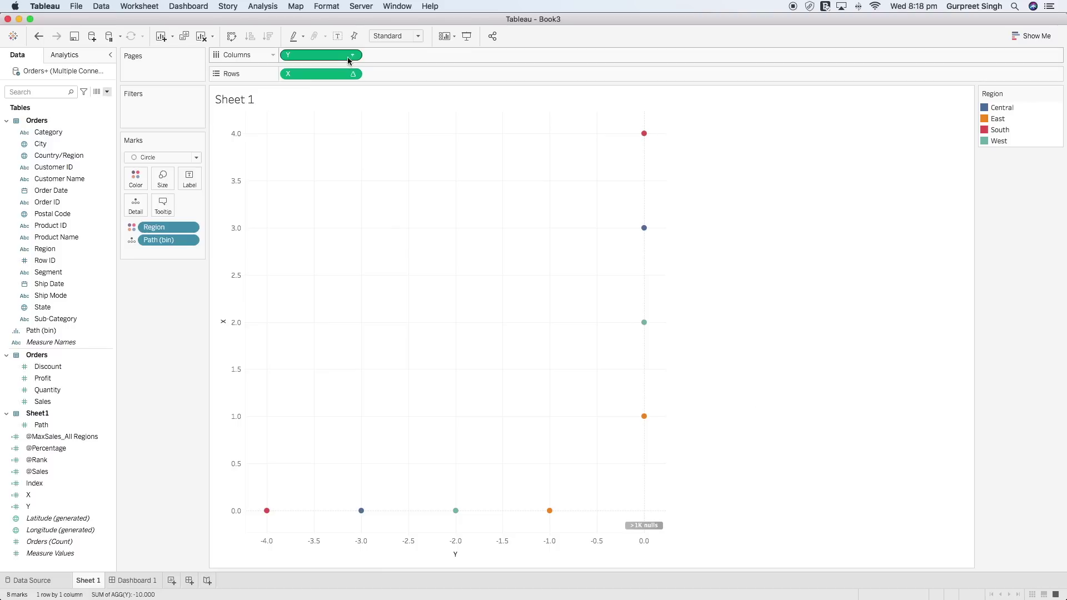
left_click(351, 74)
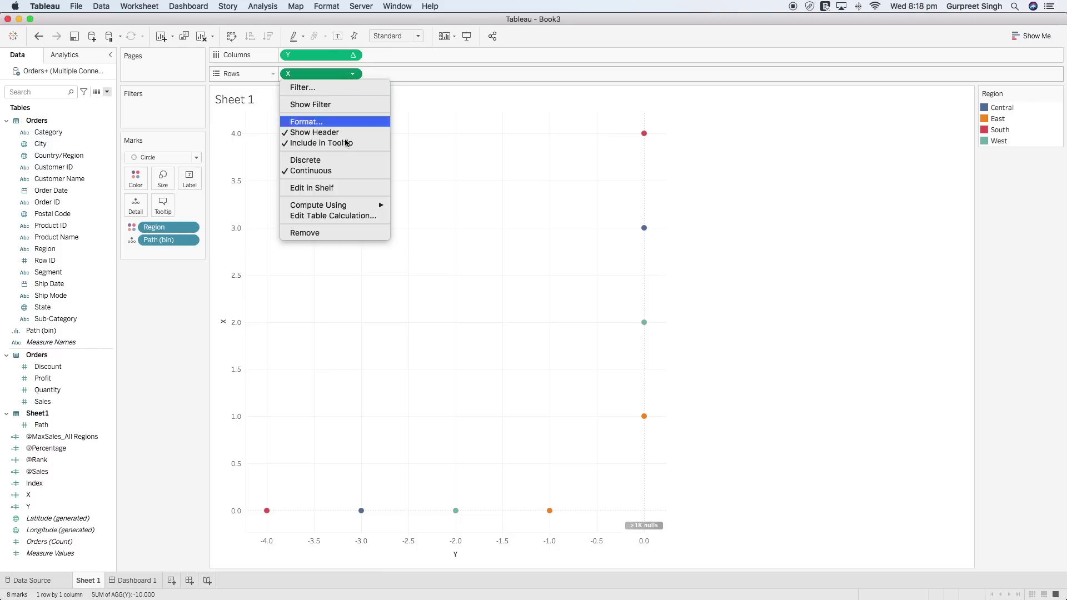
left_click(345, 215)
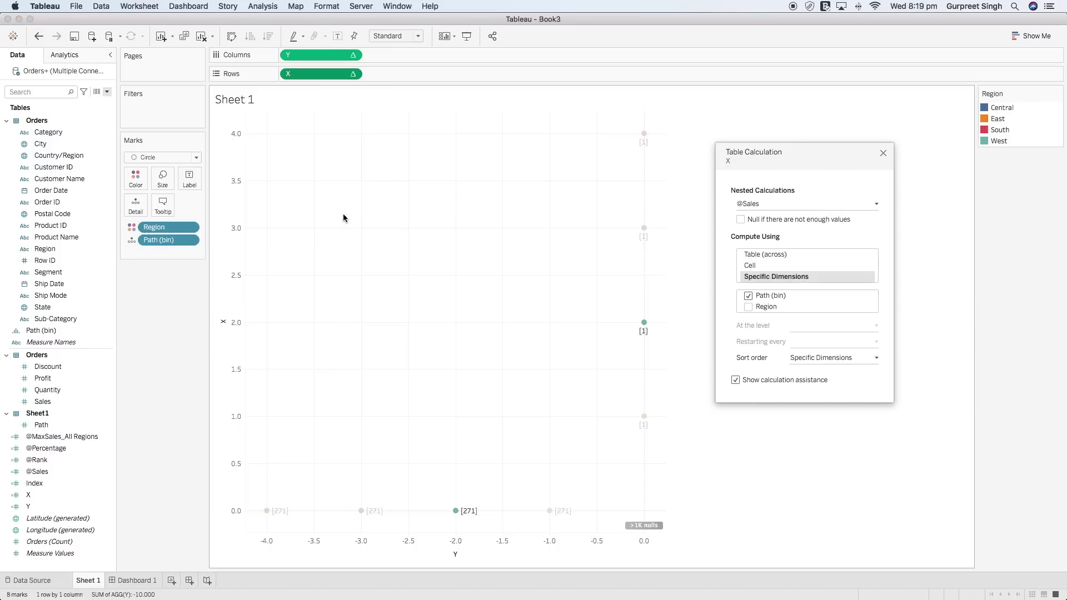
left_click(782, 205)
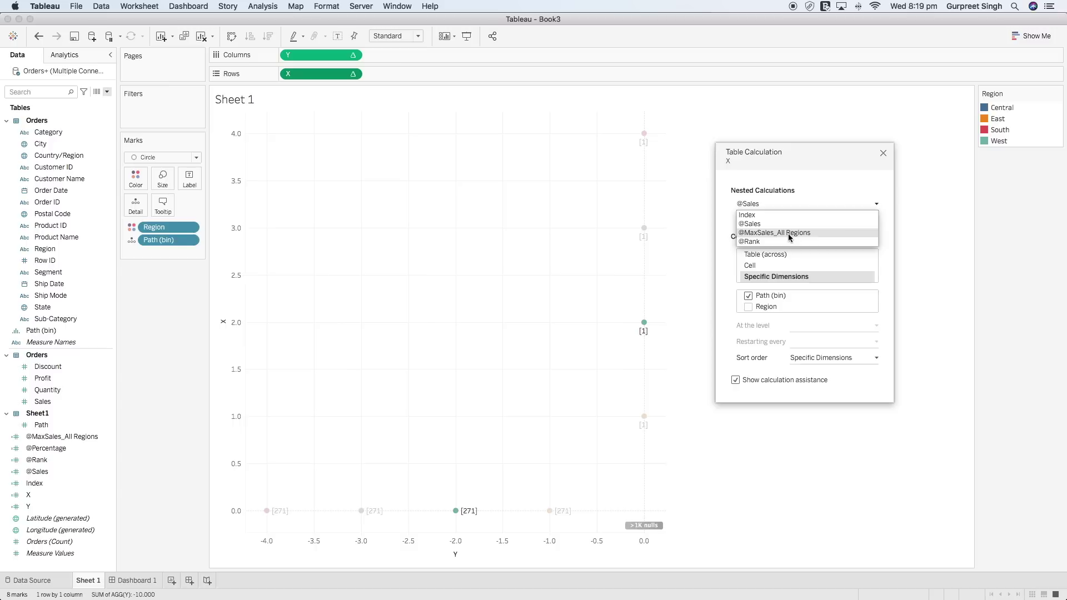
left_click(785, 232)
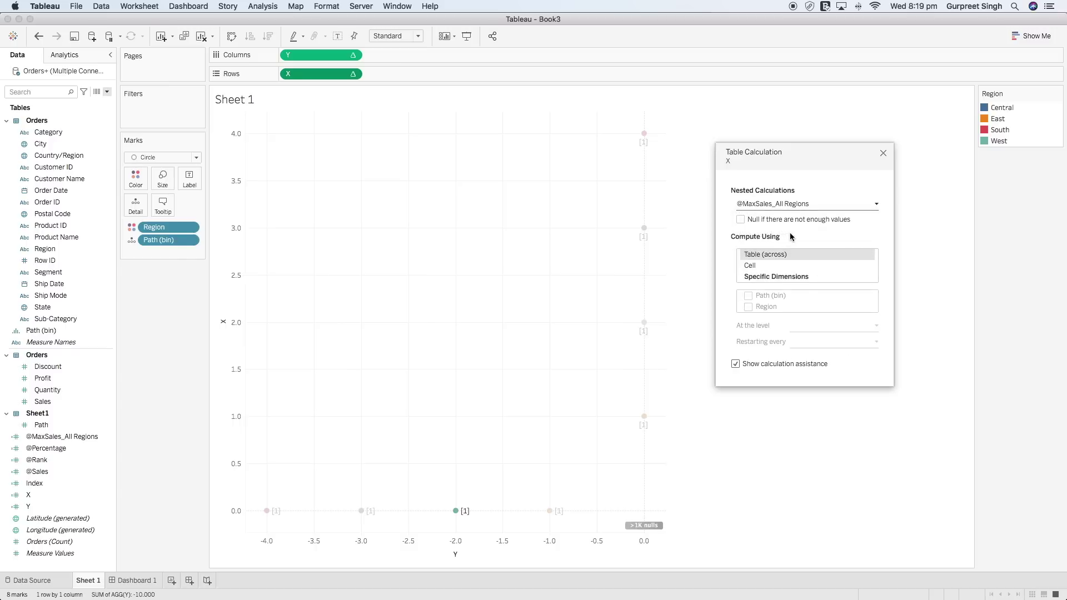
left_click(762, 277)
left_click(749, 296)
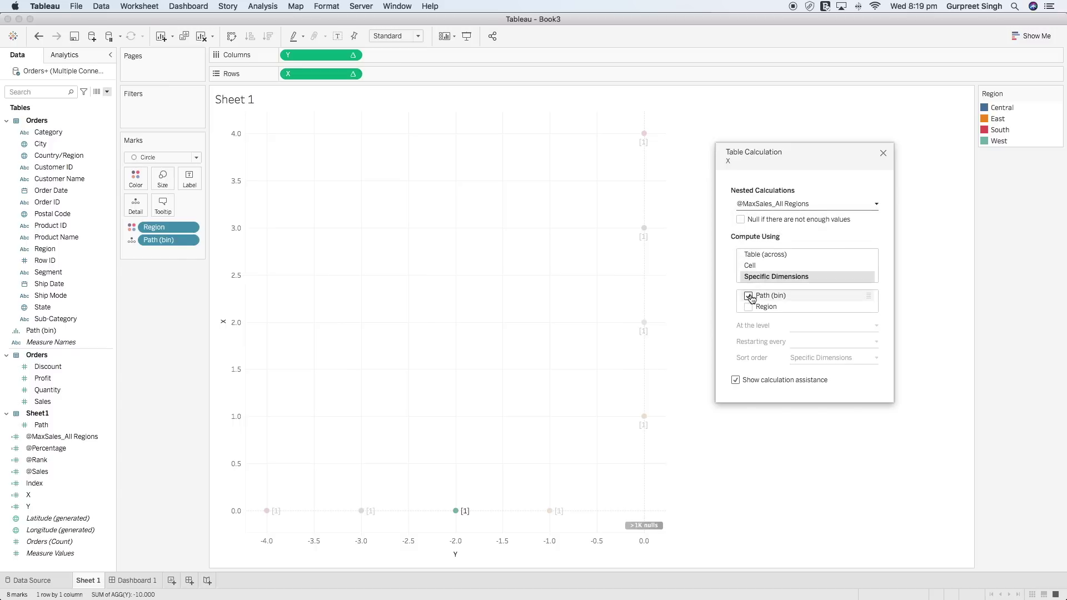
left_click(749, 307)
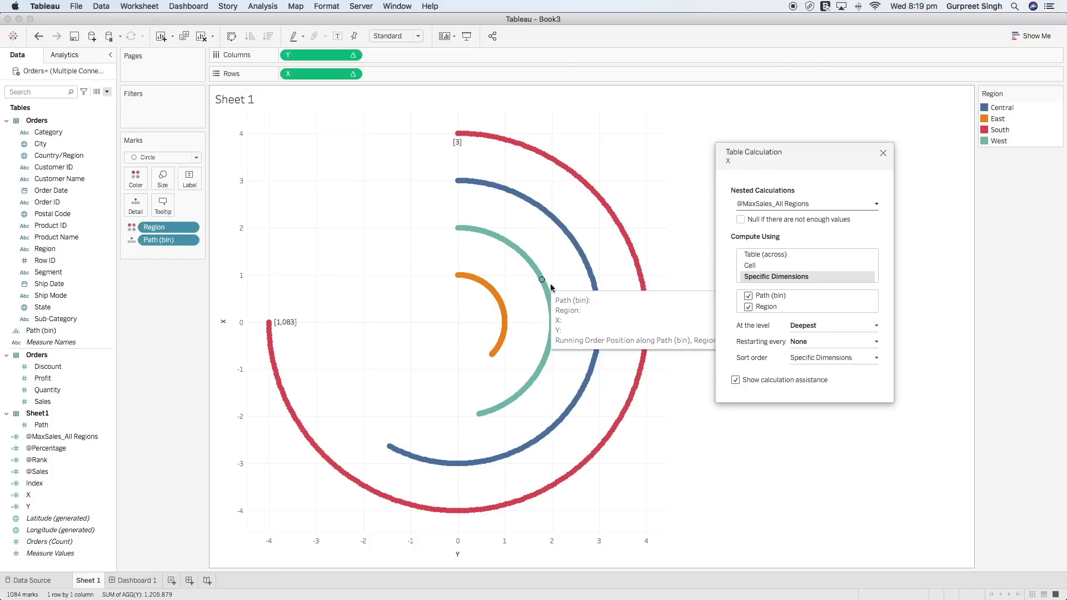
left_click(884, 153)
left_click(352, 55)
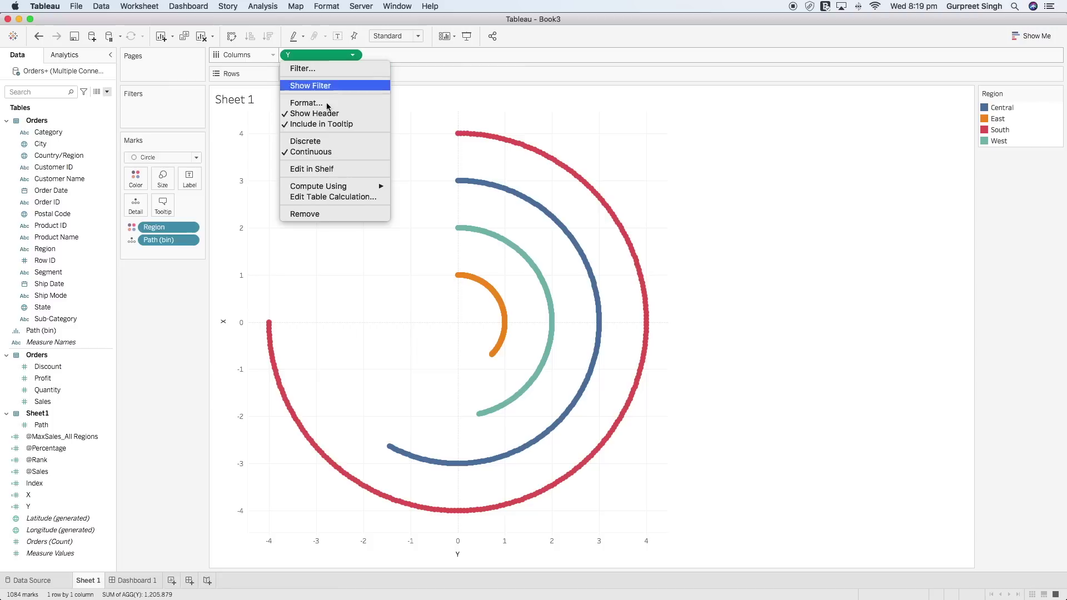
left_click(351, 196)
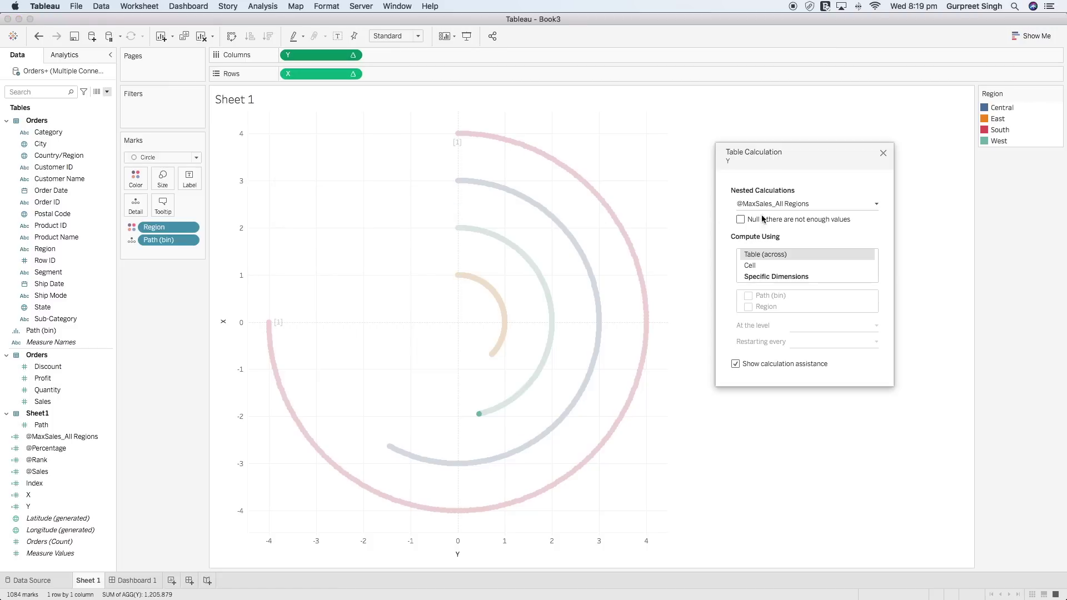
left_click(757, 277)
left_click(749, 296)
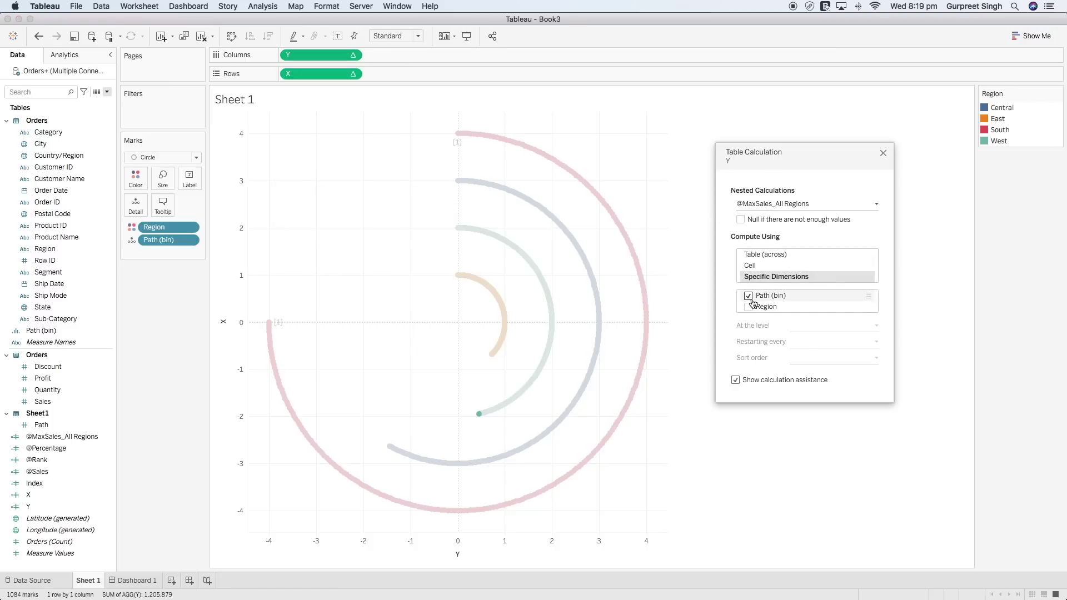
left_click(749, 307)
left_click(883, 154)
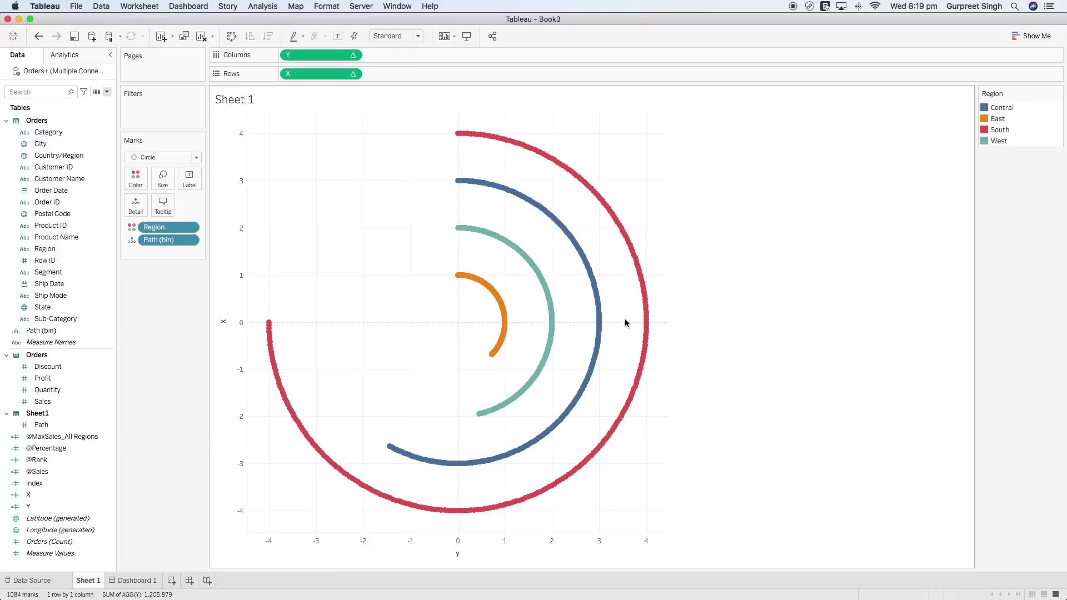
Format the sheet's lines, setting both Grid Lines and Zero Lines to None.
mouse_move(597, 351)
right_click(272, 230)
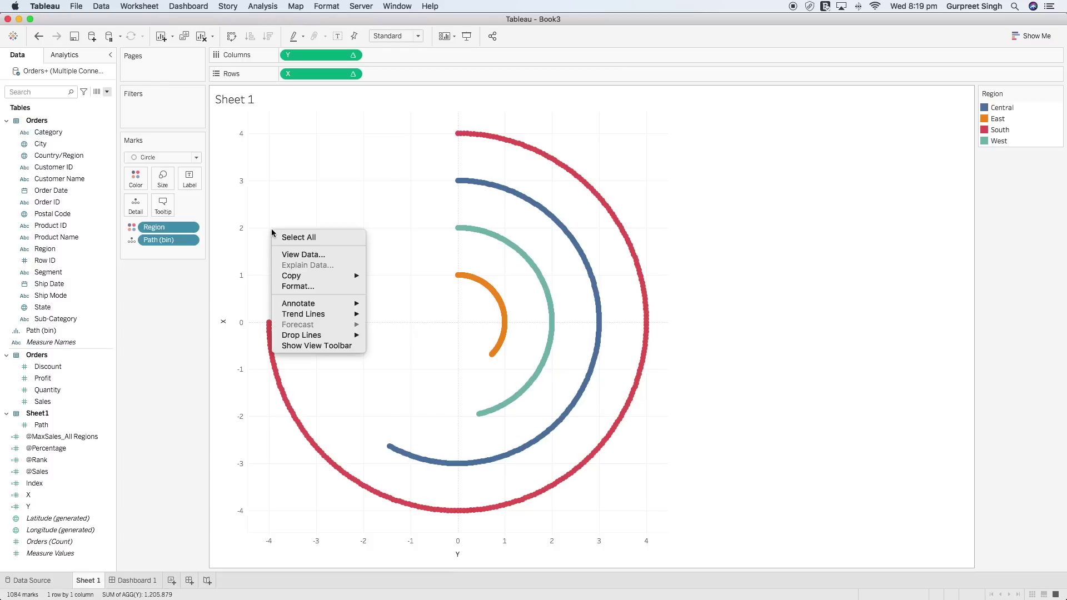
left_click(310, 287)
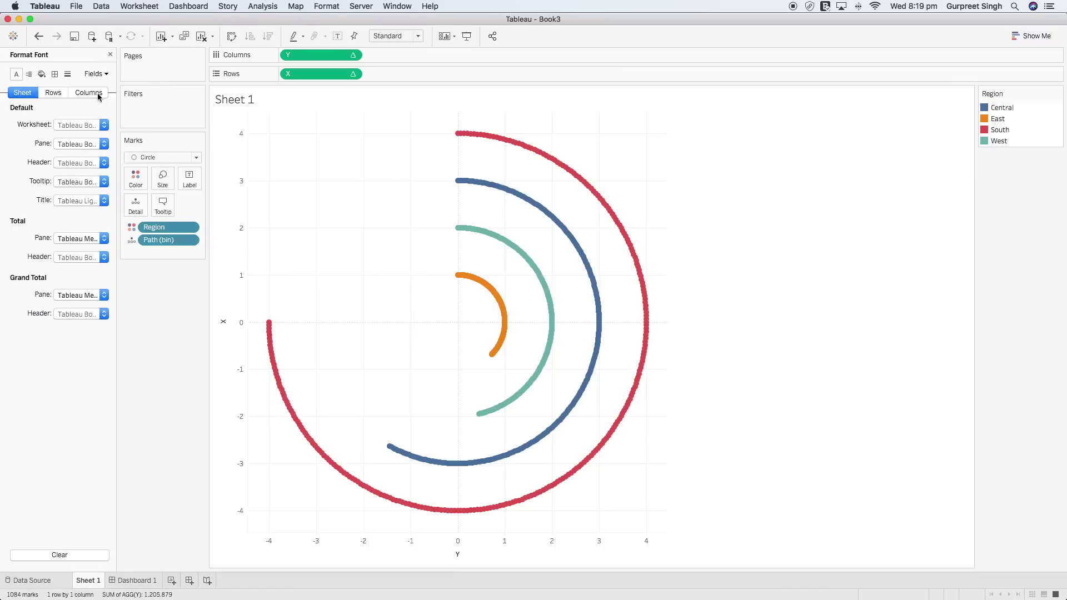
left_click(67, 74)
left_click(70, 127)
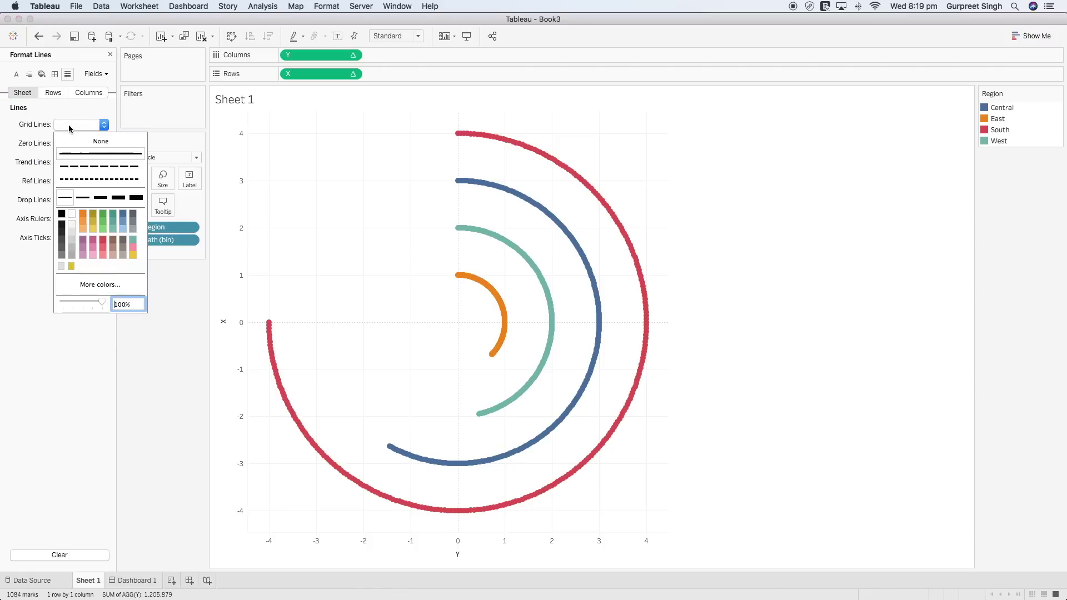
left_click(69, 141)
left_click(65, 143)
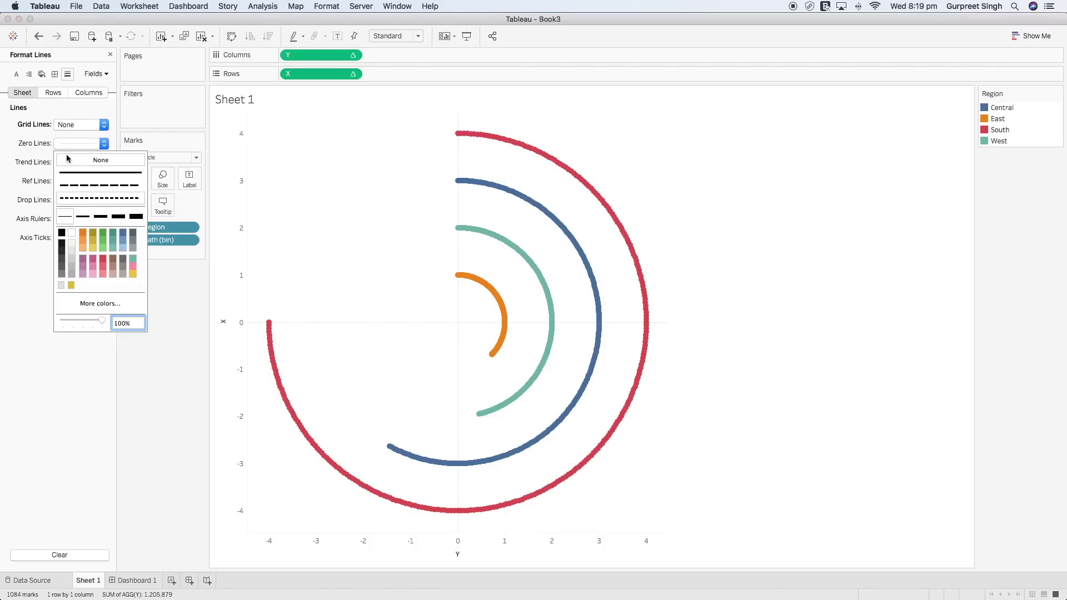
left_click(66, 159)
left_click(65, 220)
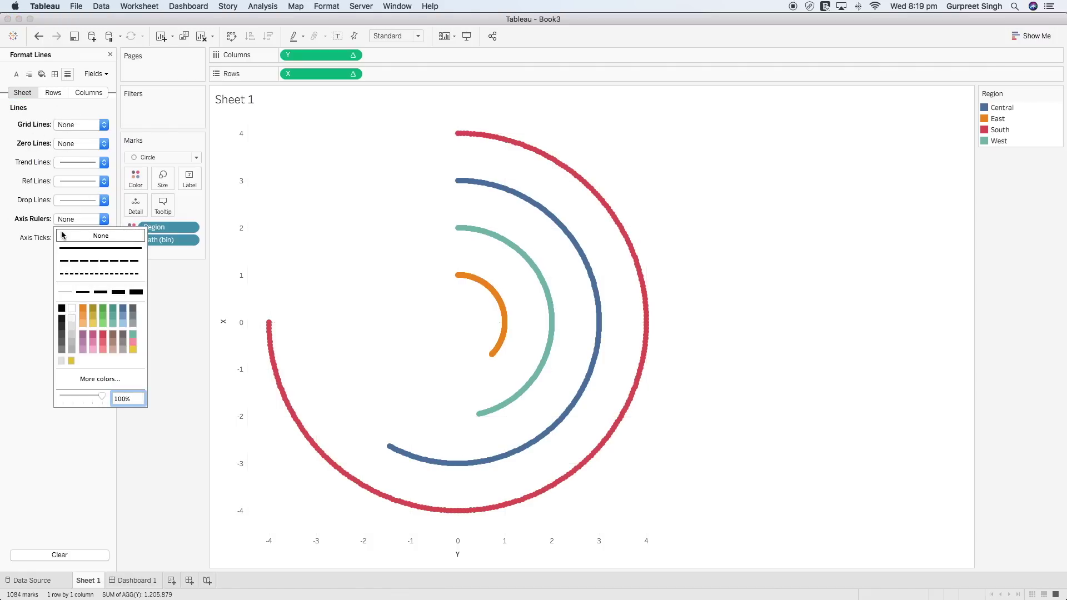
Hide the headers of both the X and Y axes.
left_click(238, 195)
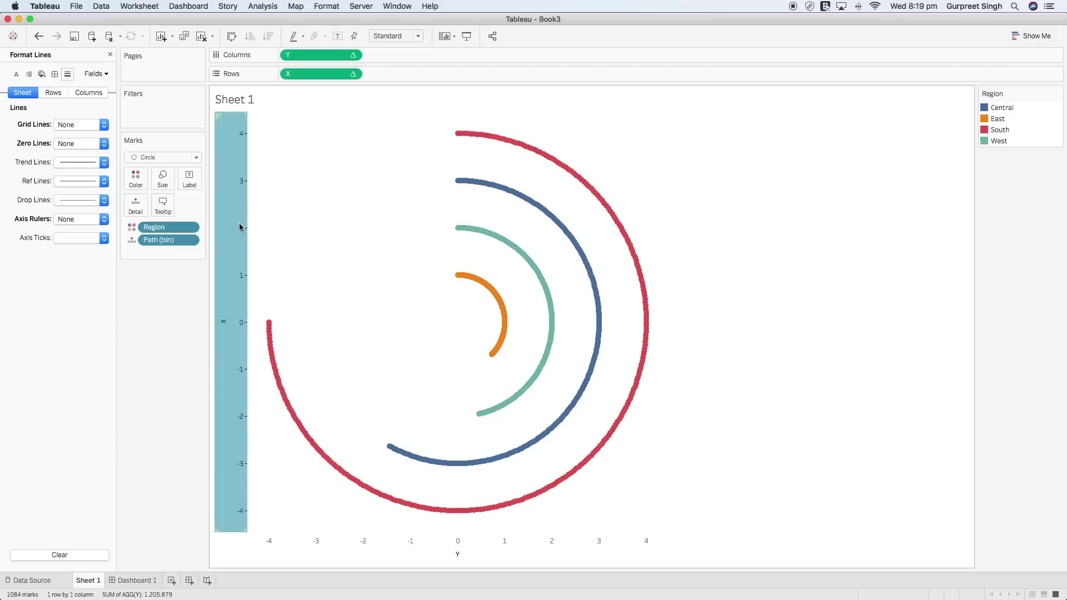
right_click(239, 227)
left_click(289, 289)
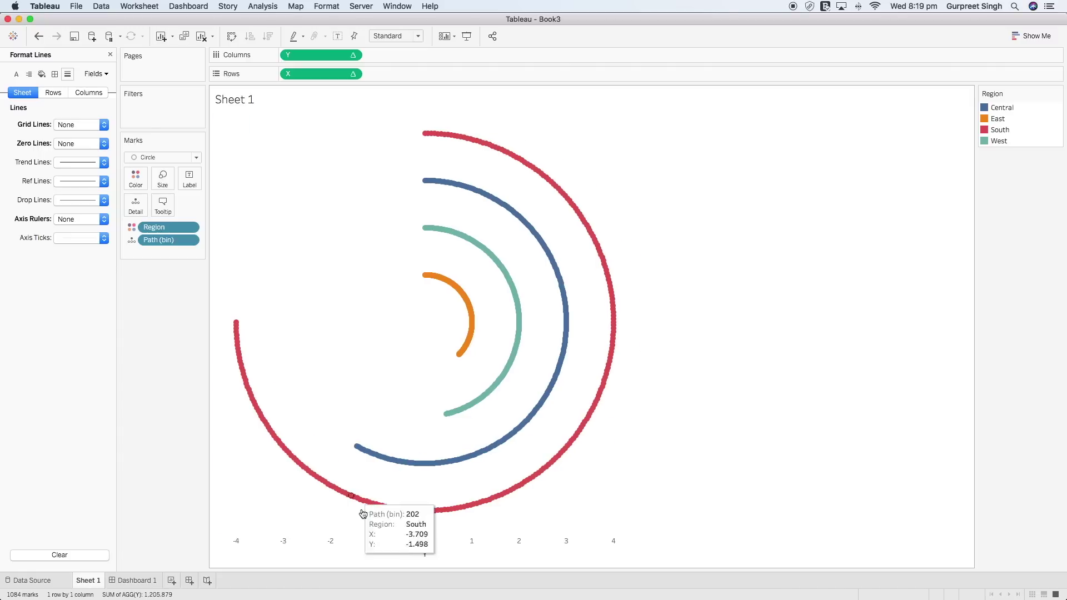
right_click(378, 542)
left_click(417, 516)
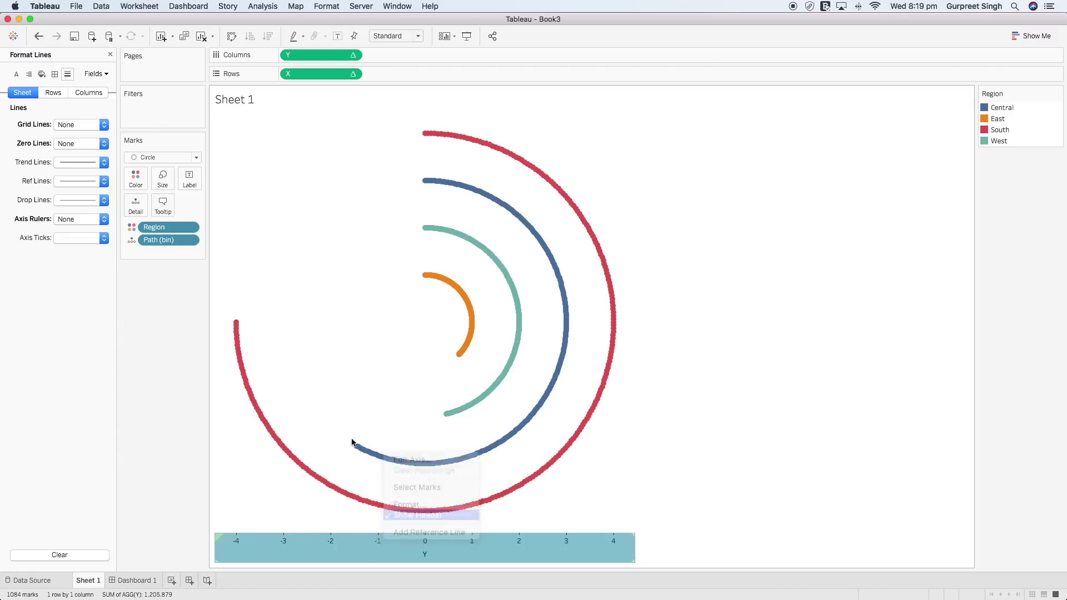
Change the mark type to Line and assign Path (bin) to Path so it orders each region's line.
left_click(180, 159)
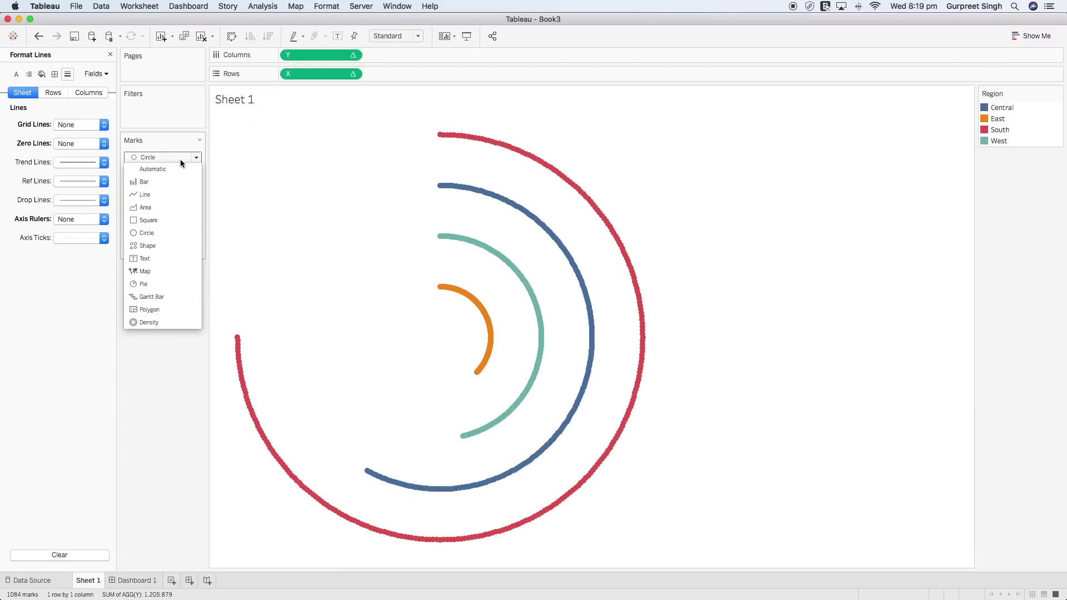
left_click(143, 194)
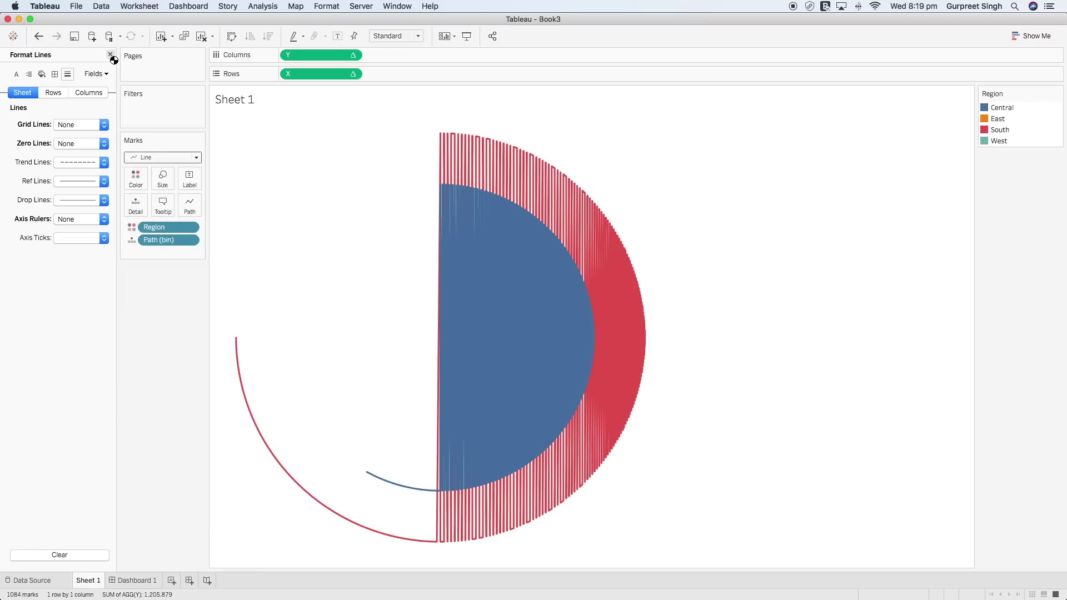
left_click(111, 55)
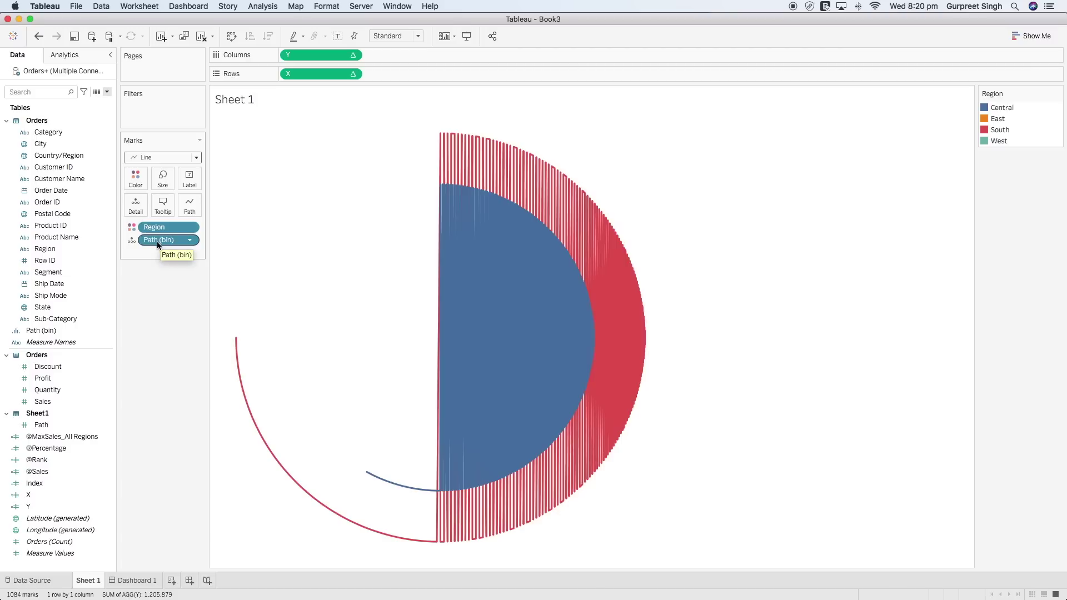
left_click_drag(157, 241, 186, 213)
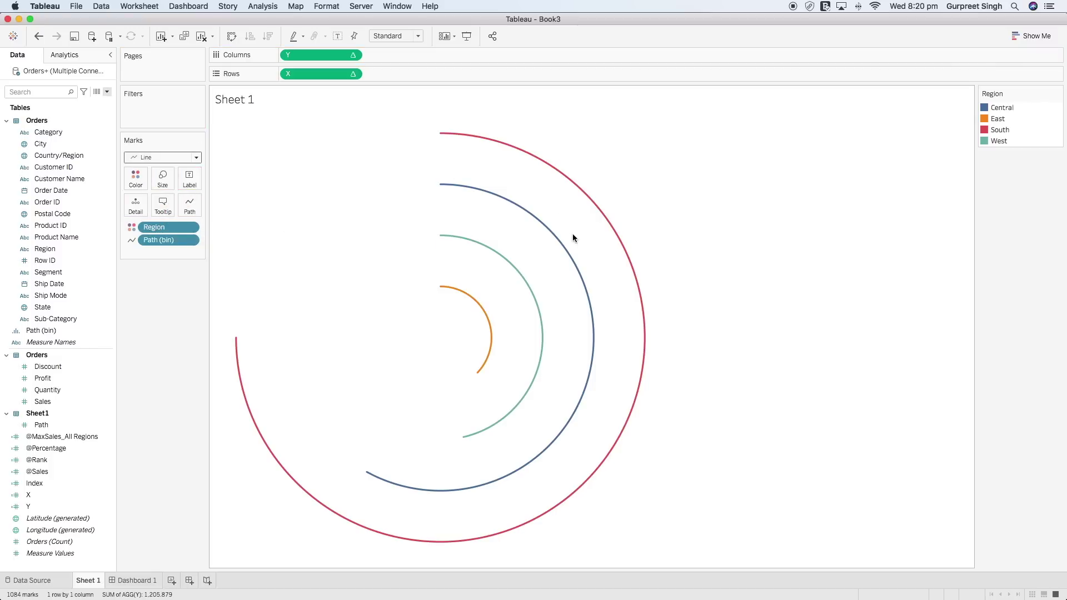
Increase the mark size to turn the thin arcs into thick bars.
left_click(166, 177)
left_click_drag(183, 206, 270, 201)
left_click(172, 312)
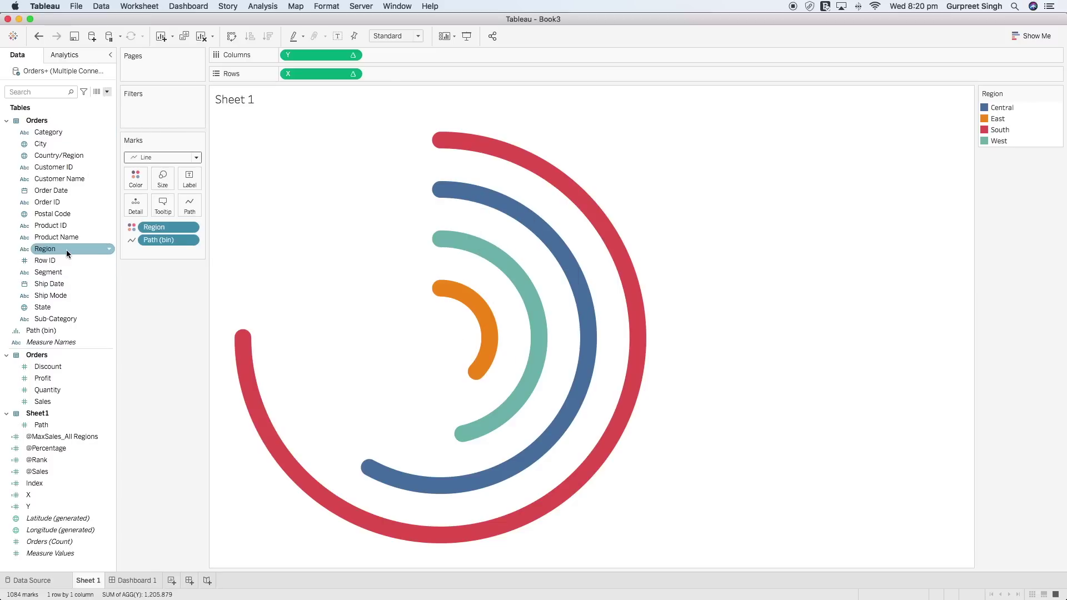
Add Region as a mark label and show it on line ends, at the start of each line only.
left_click_drag(65, 249, 191, 181)
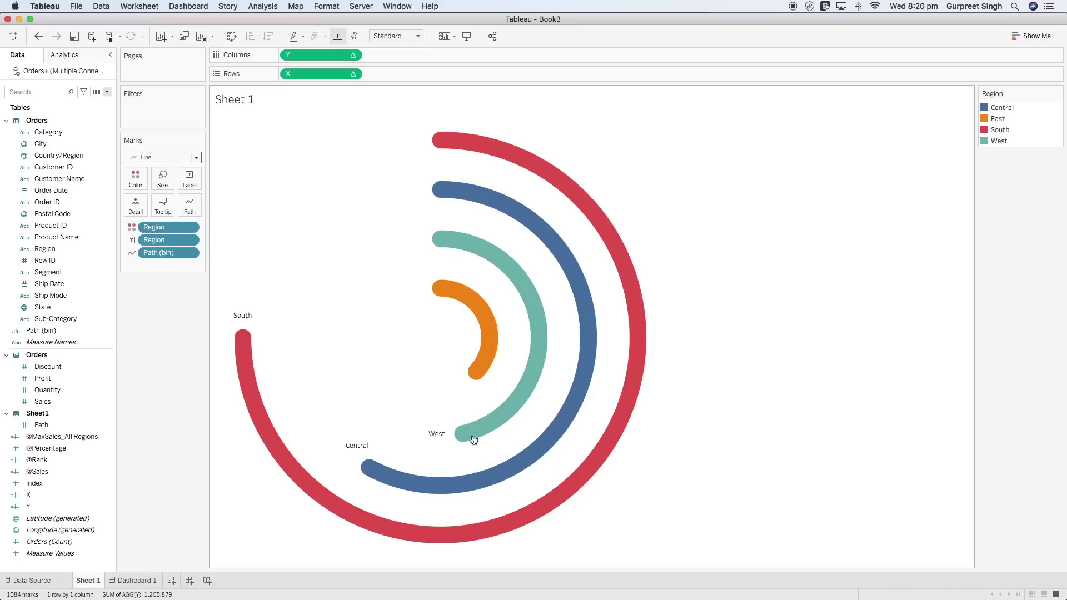
left_click(190, 179)
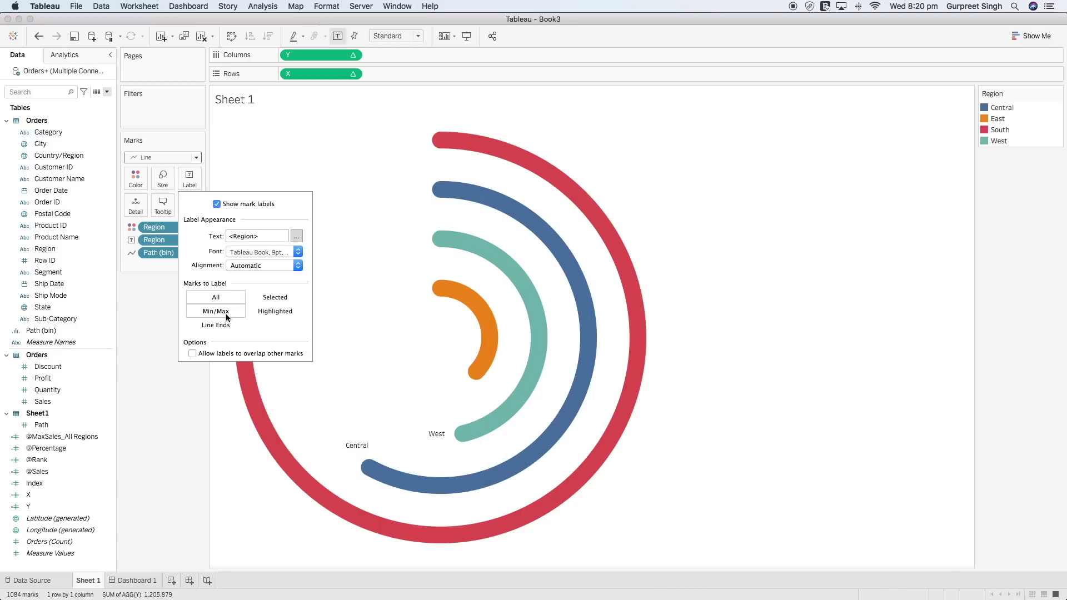
left_click(216, 326)
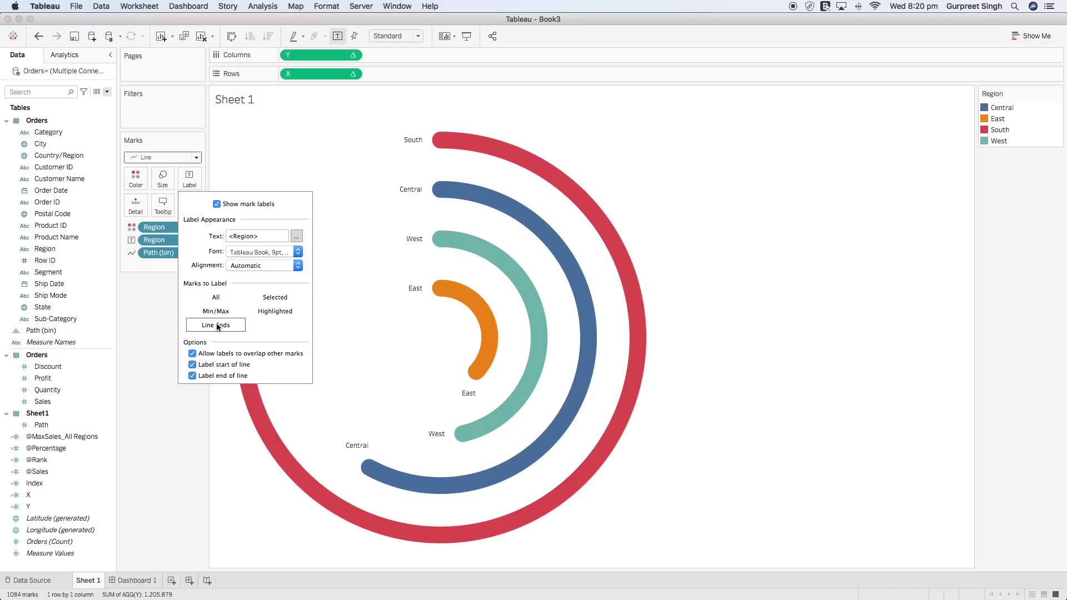
left_click(192, 365)
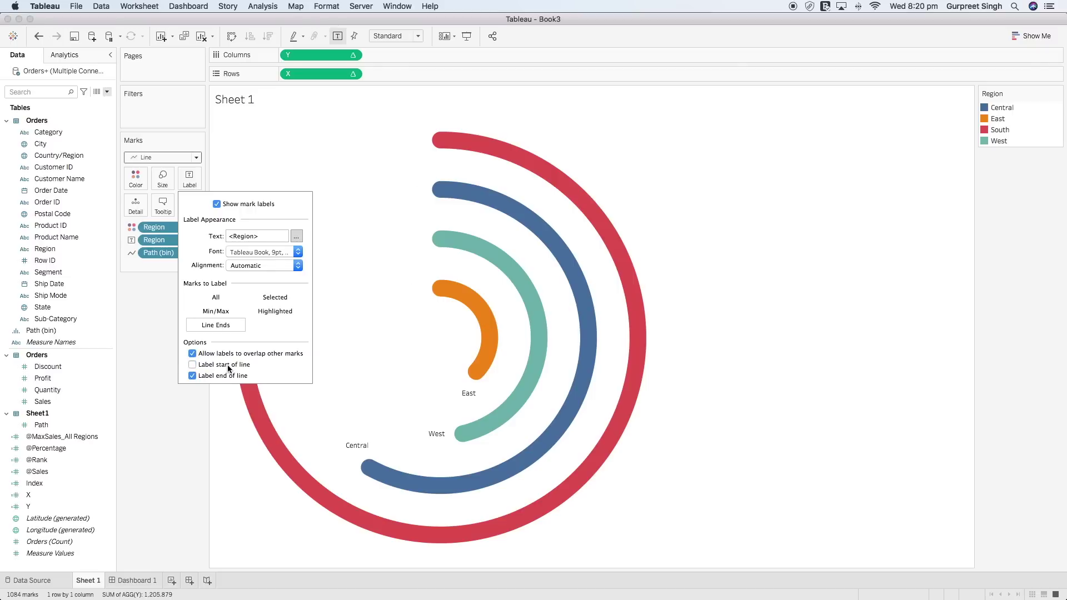
left_click(193, 365)
left_click(192, 376)
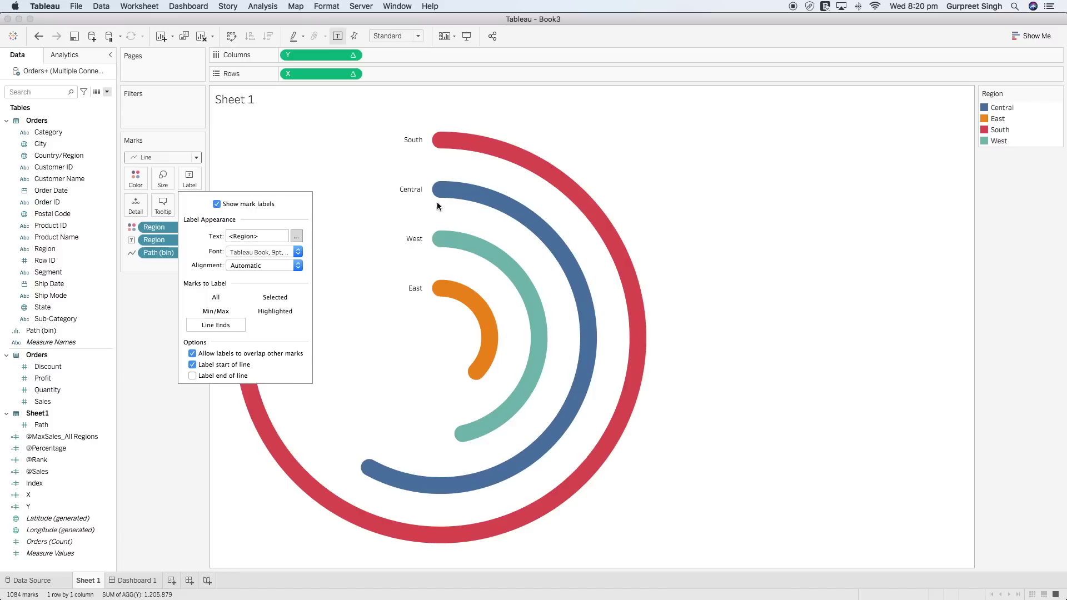
left_click(143, 301)
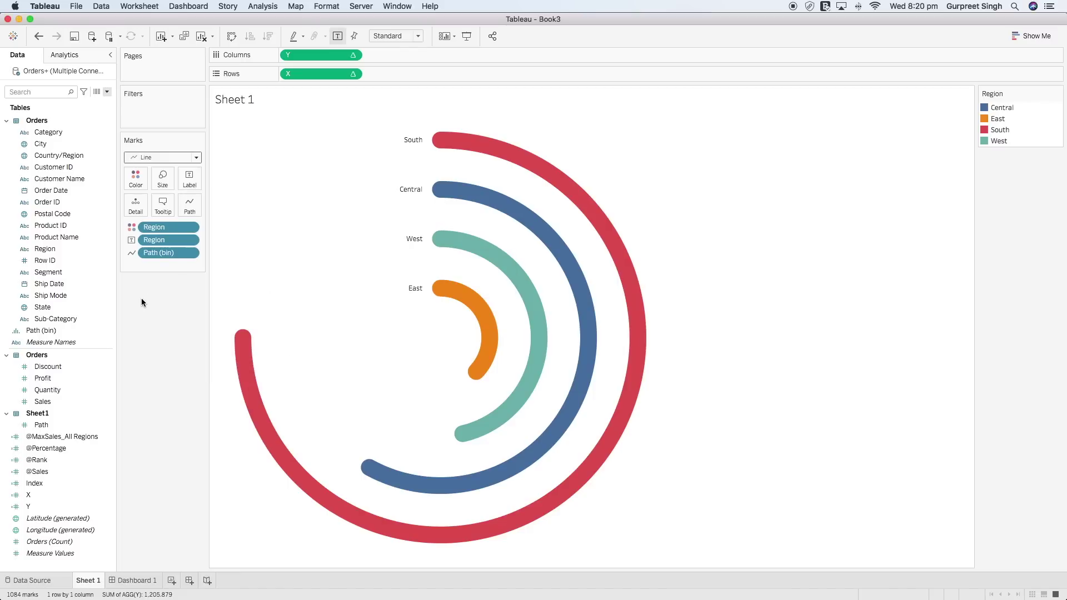
left_click(49, 471)
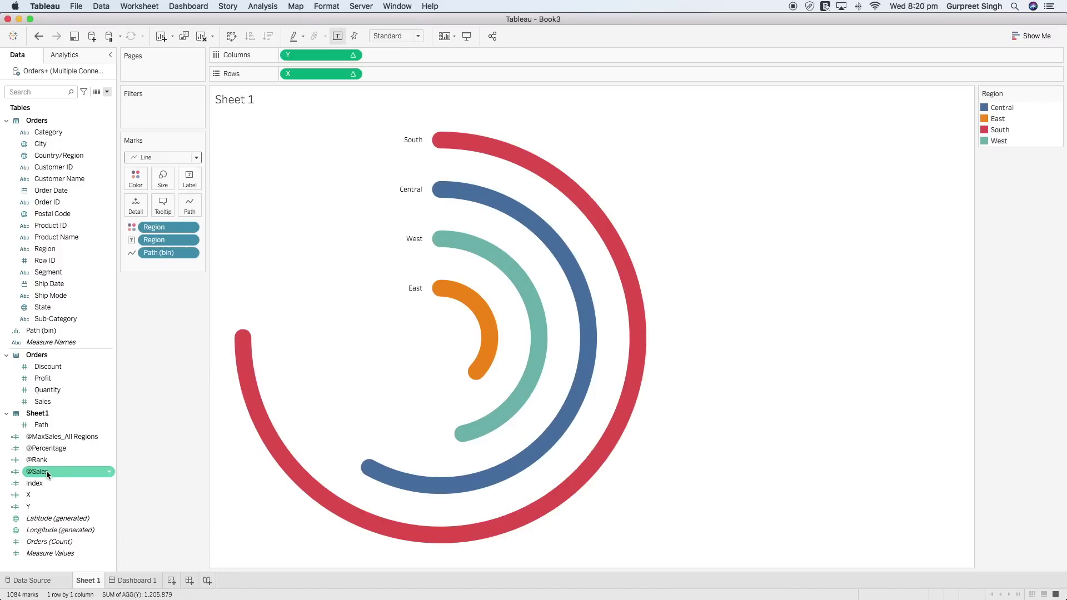
left_click_drag(48, 471, 191, 179)
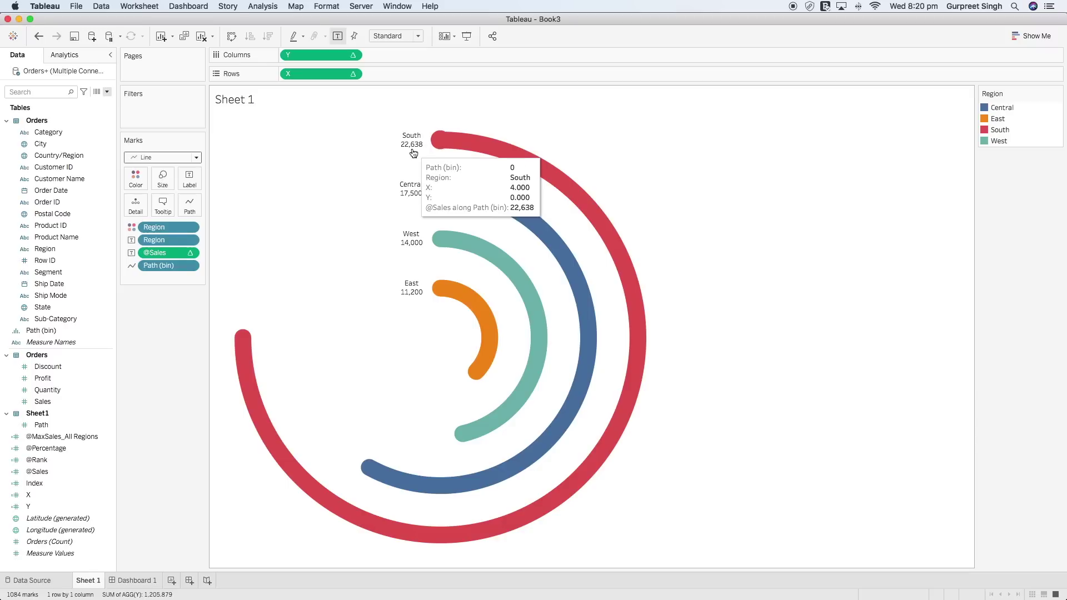
Open the mark label text for editing and format all of it as 12 pt bold.
mouse_move(421, 152)
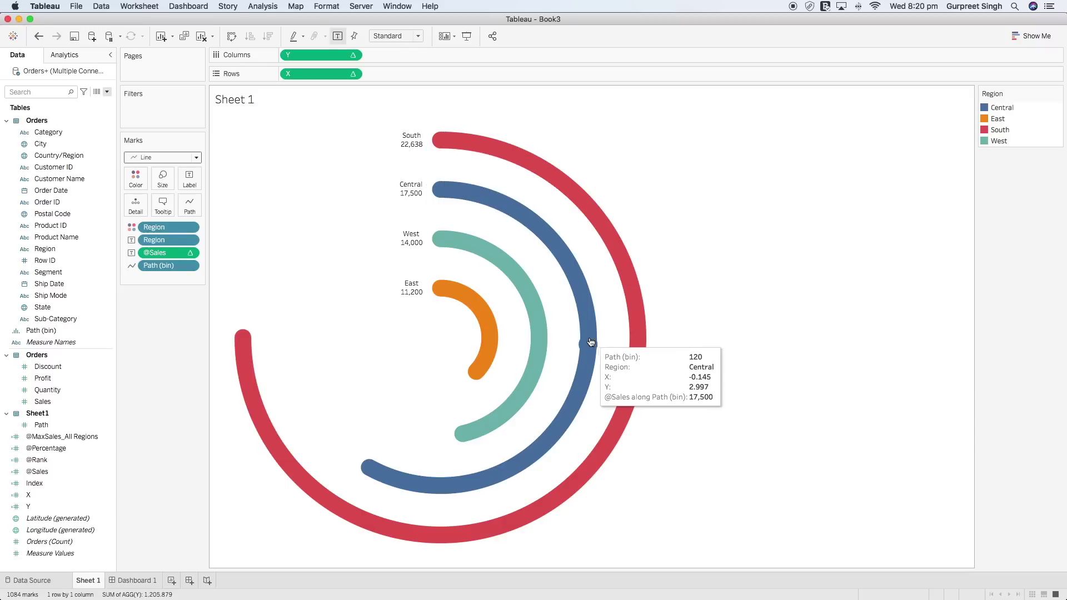
left_click(190, 179)
left_click(297, 236)
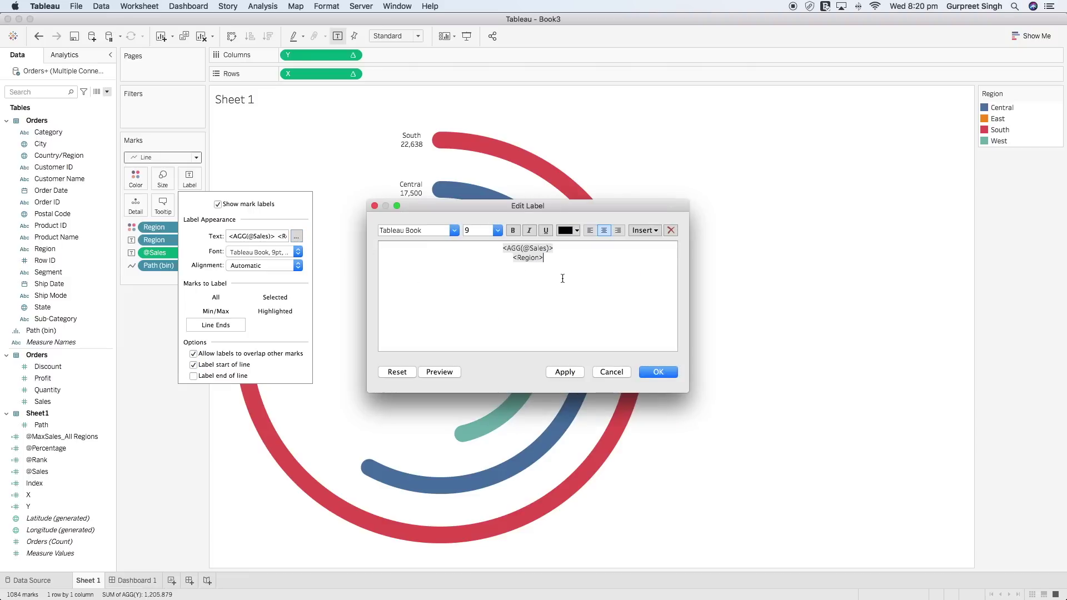
key("super+a")
left_click(498, 230)
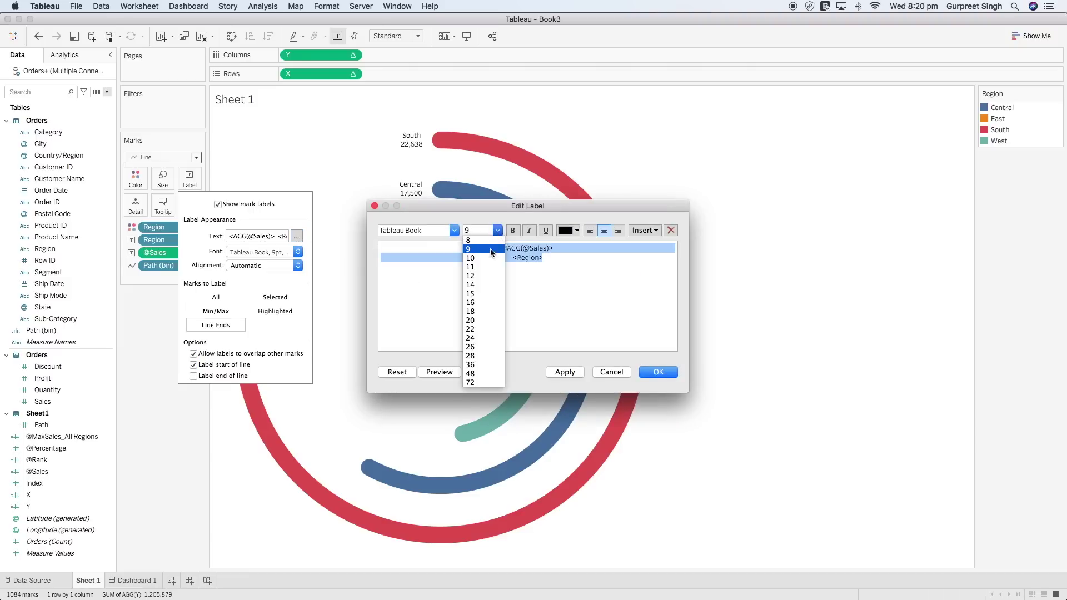
left_click(484, 276)
left_click(512, 231)
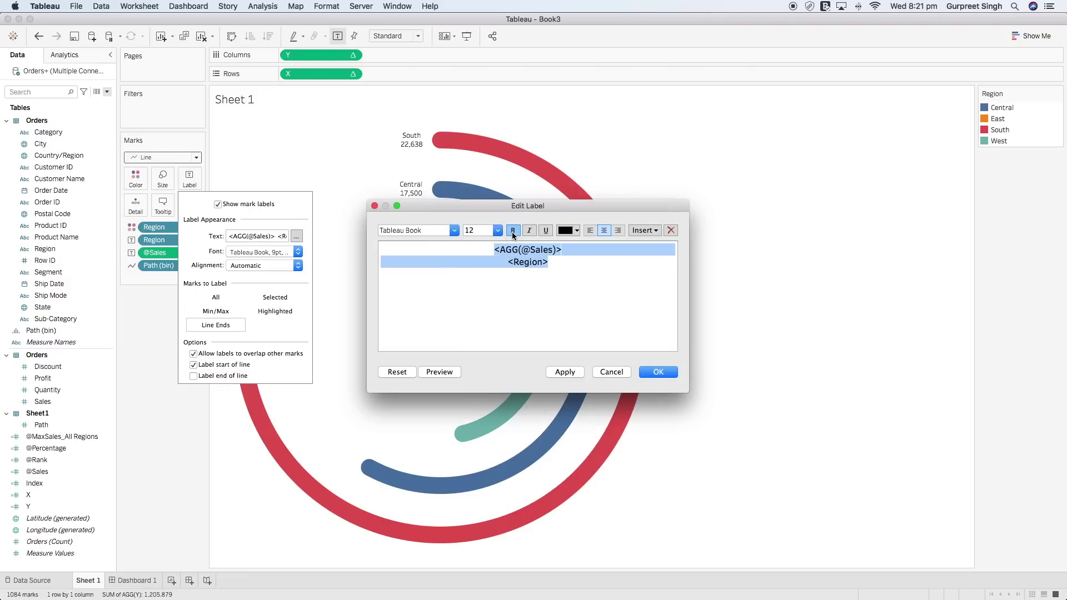
left_click(523, 278)
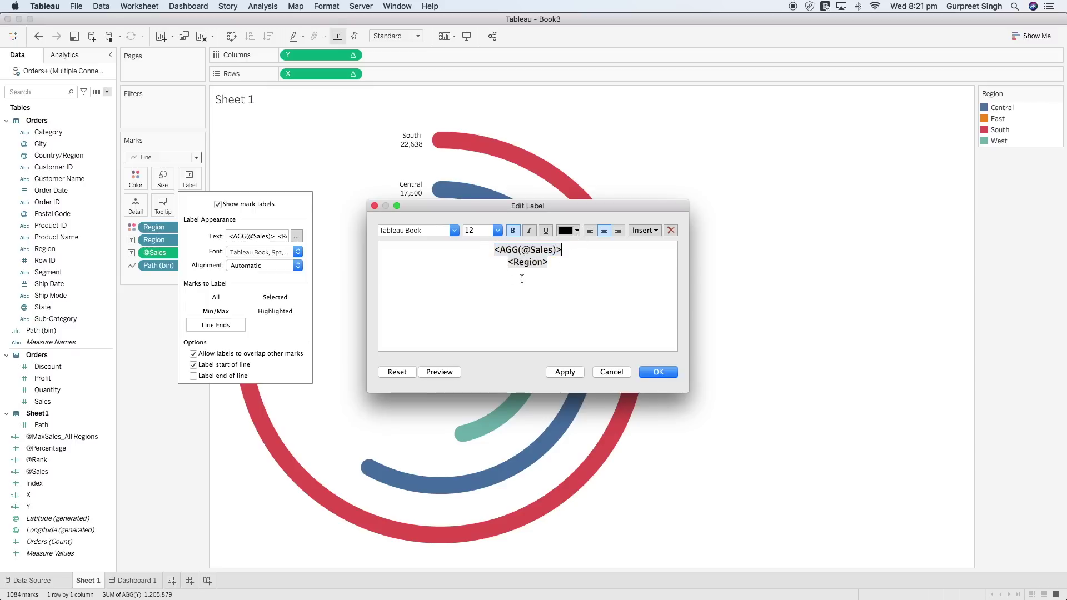
key("BackSpace")
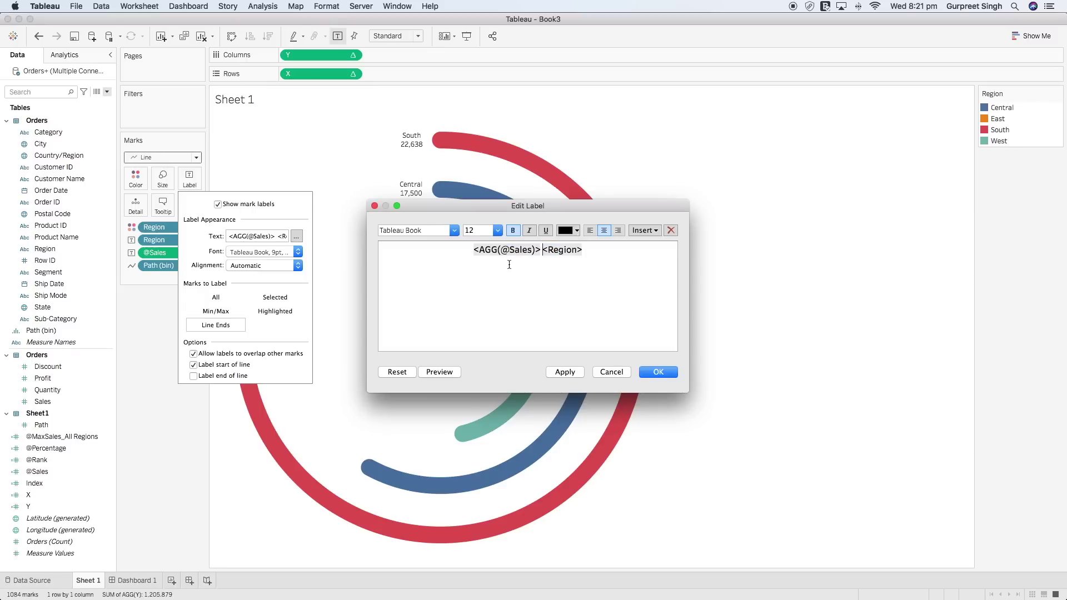
type(":")
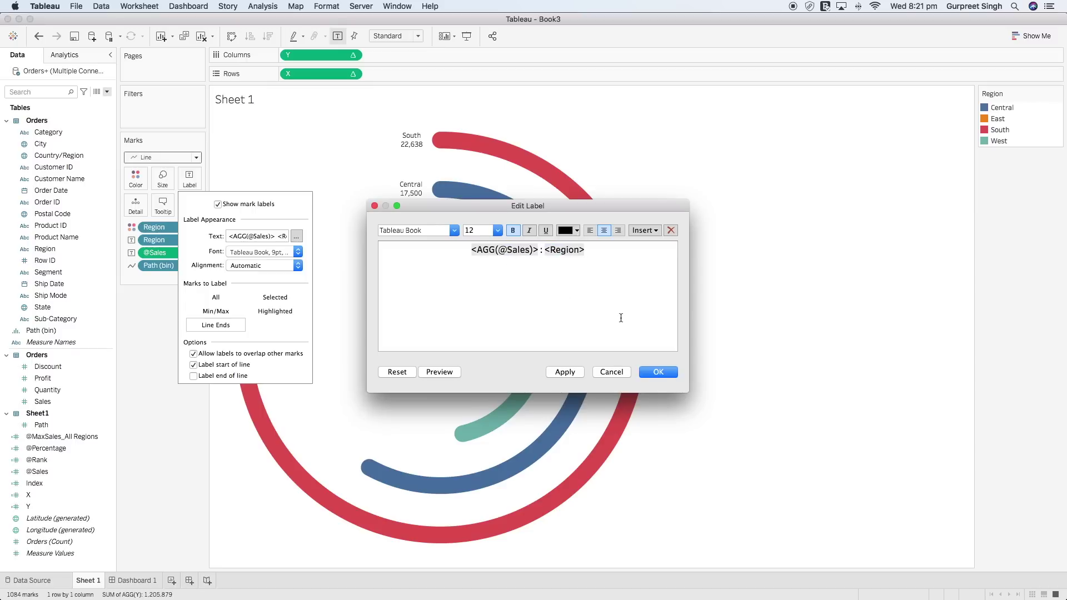
left_click(658, 372)
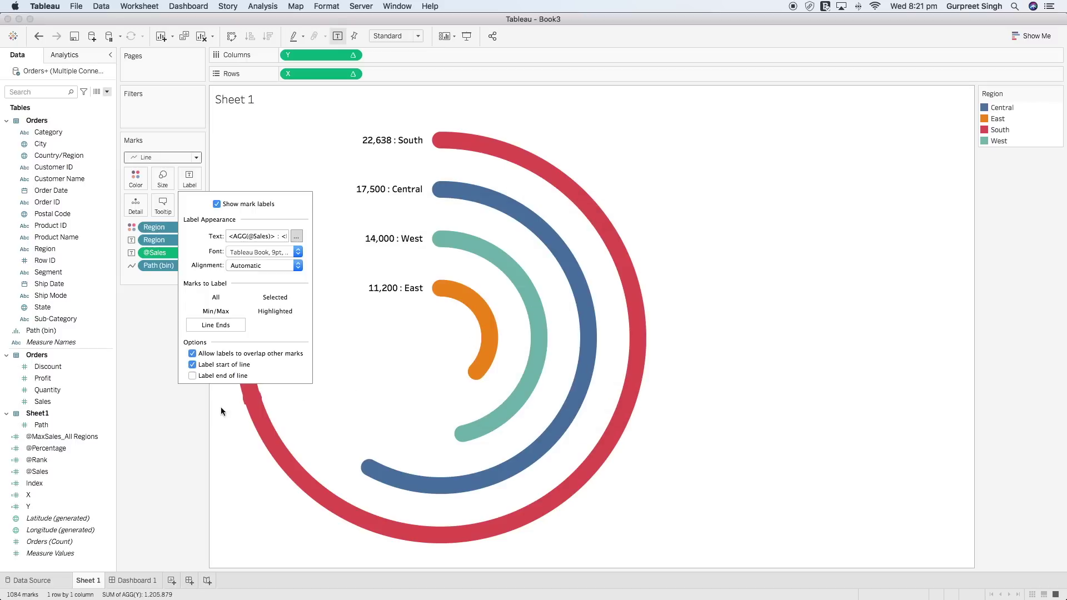
left_click(171, 413)
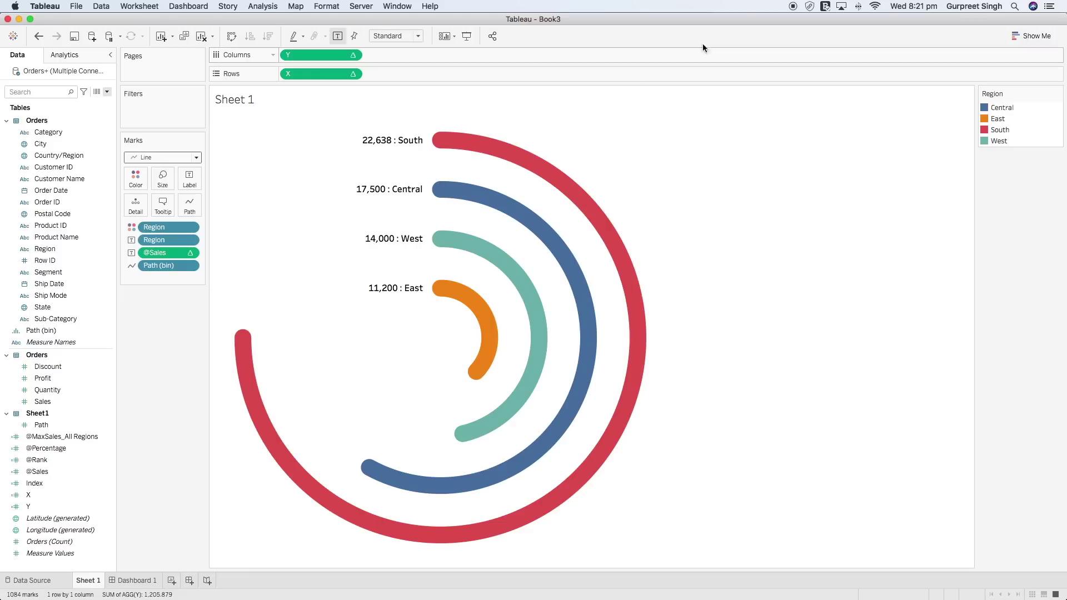
left_click(793, 6)
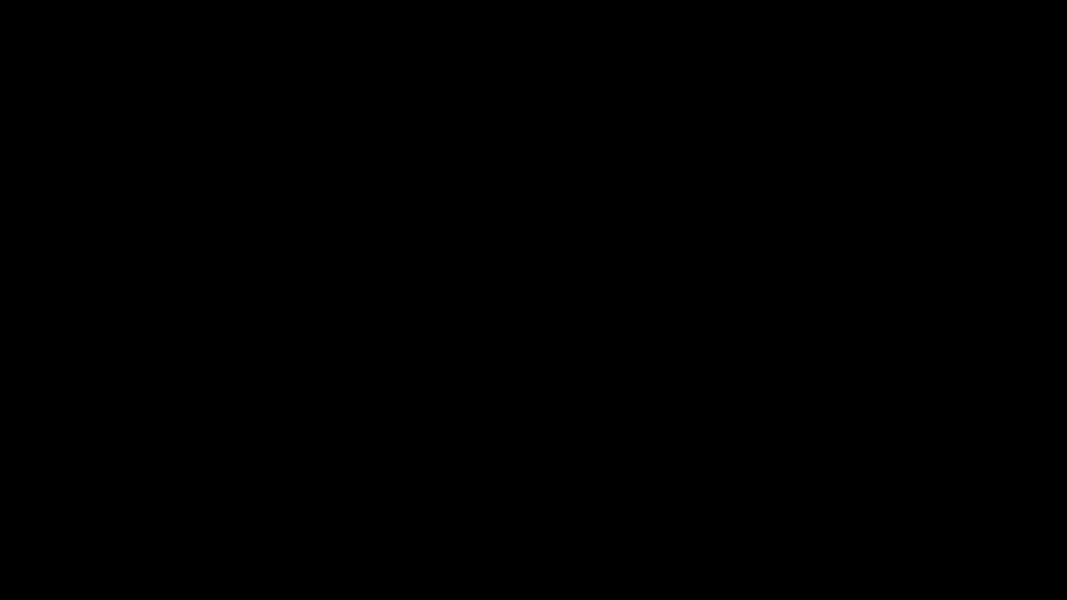